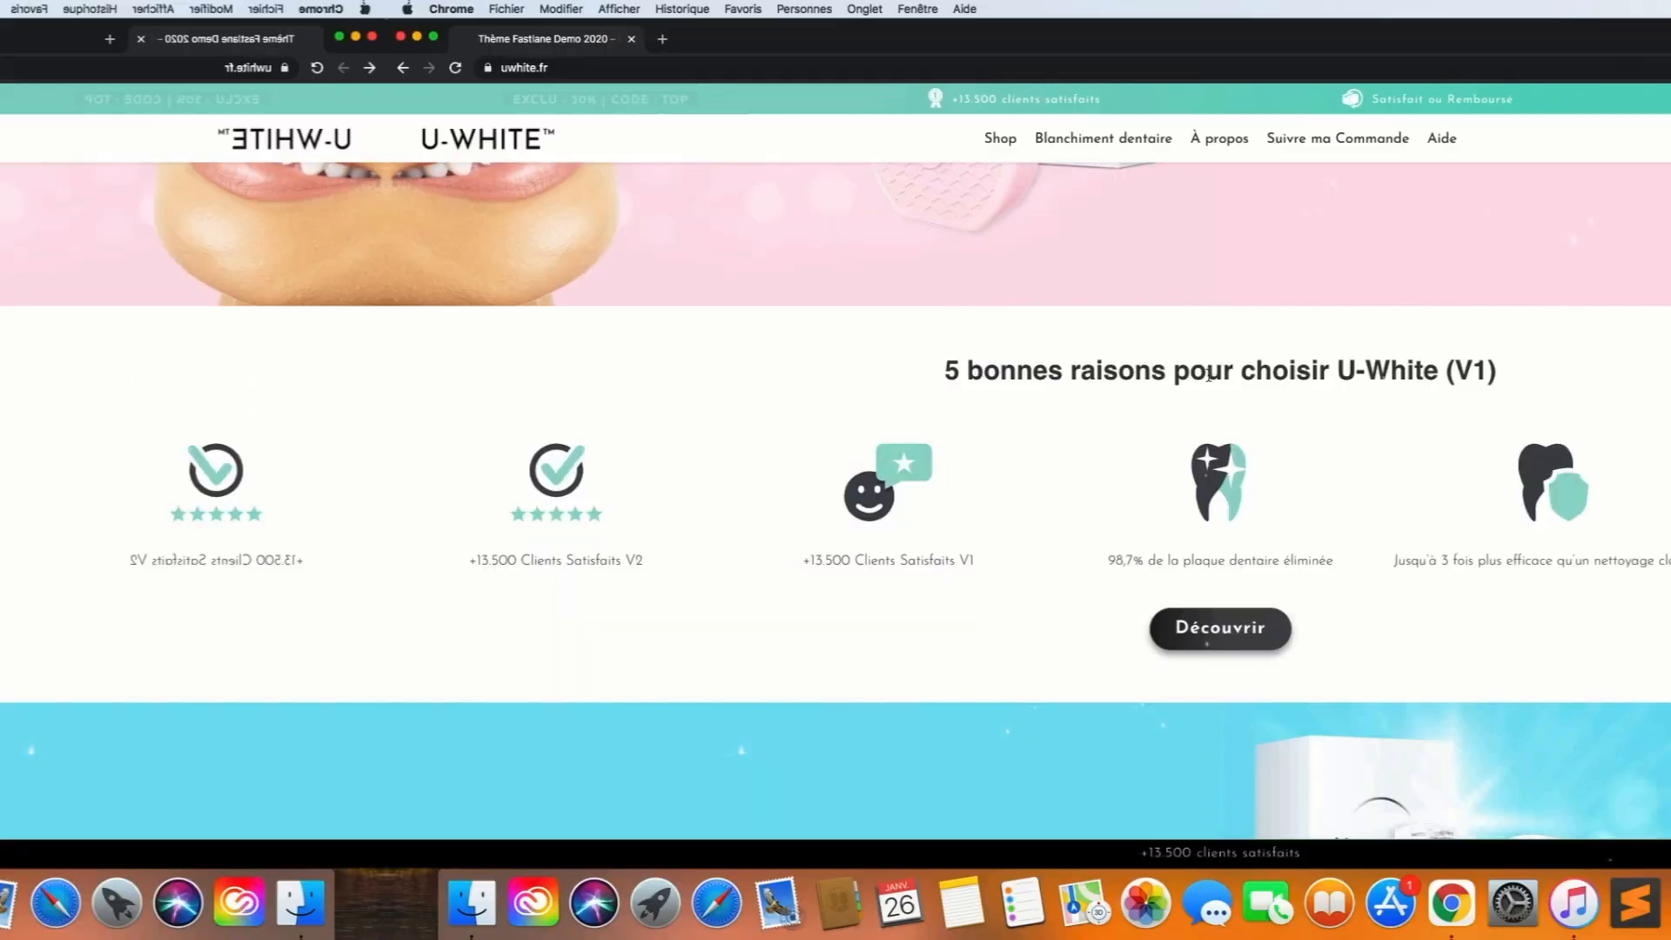
# Step: Examine the U-White home page sections on desktop, including the "5 bonnes raisons pour choisir U-White (V1)" icon slider
pyautogui.scroll(-10, 1209, 375)
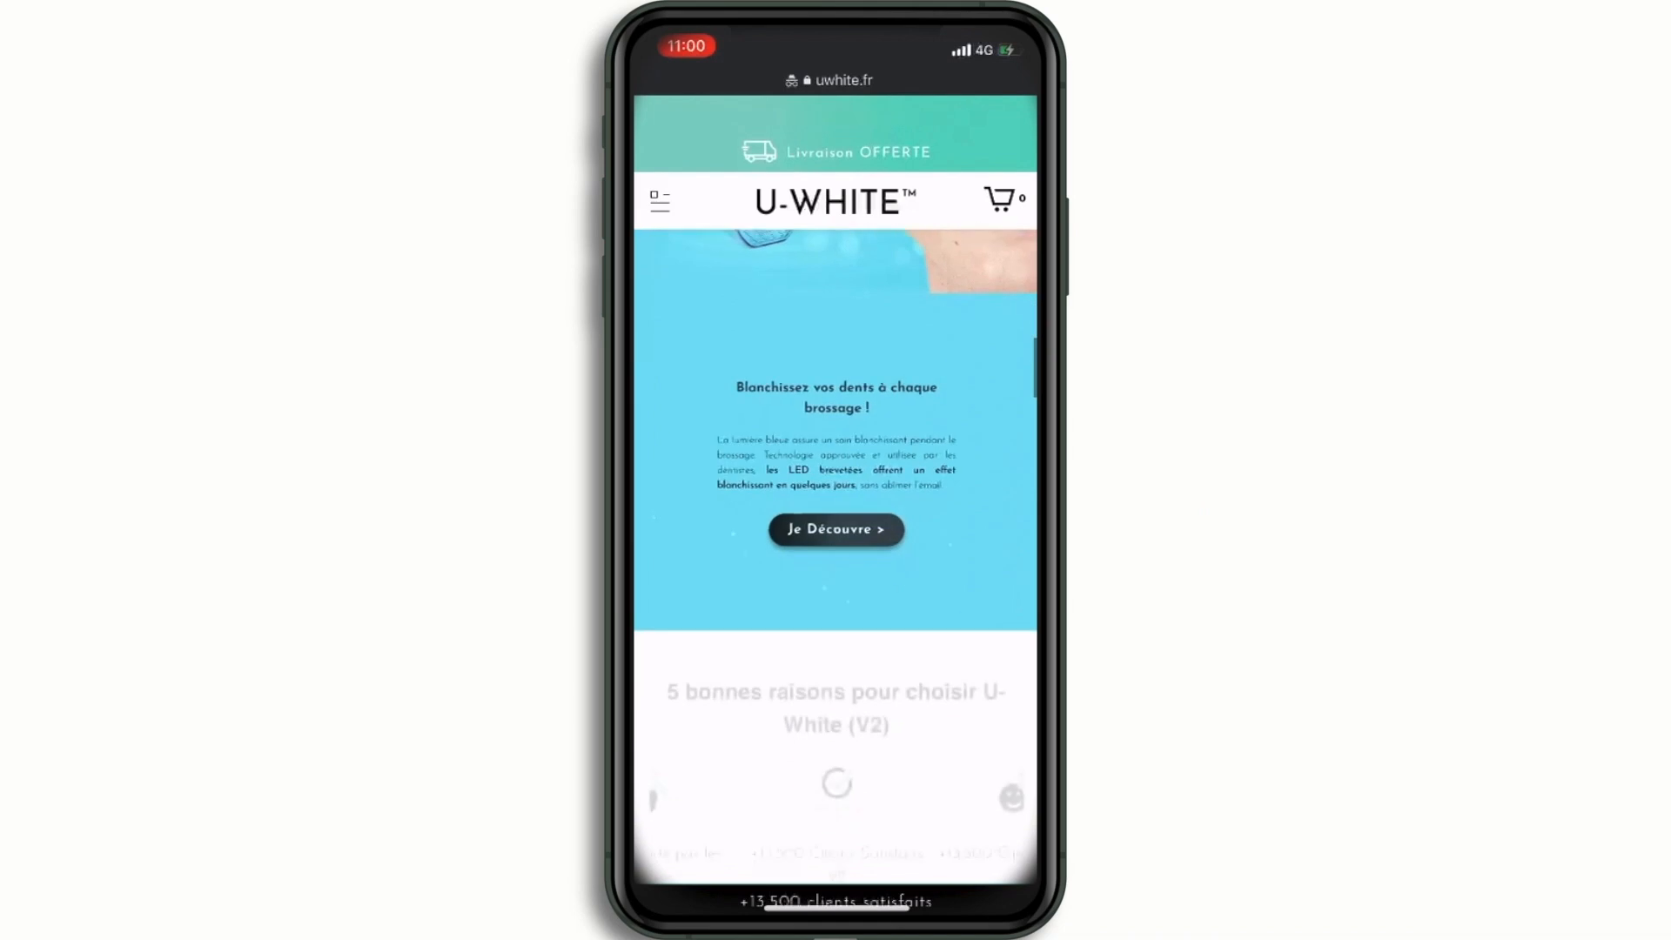
pyautogui.scroll(-2, 835, 557)
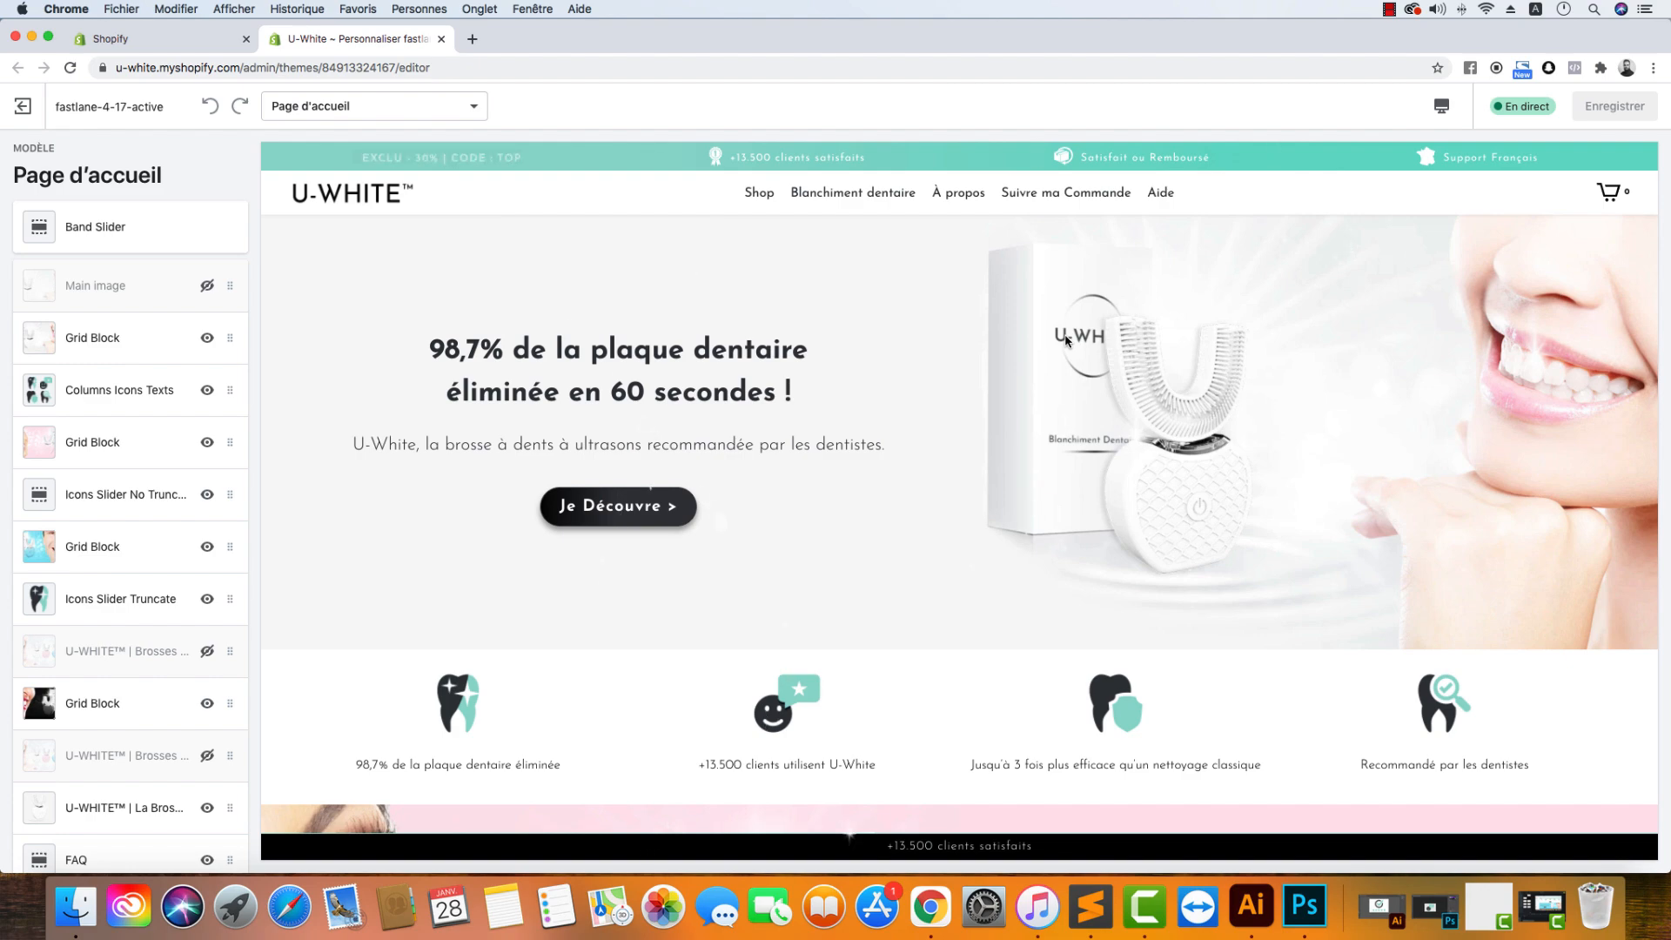
pyautogui.scroll(-15, 1066, 339)
pyautogui.scroll(15, 1071, 460)
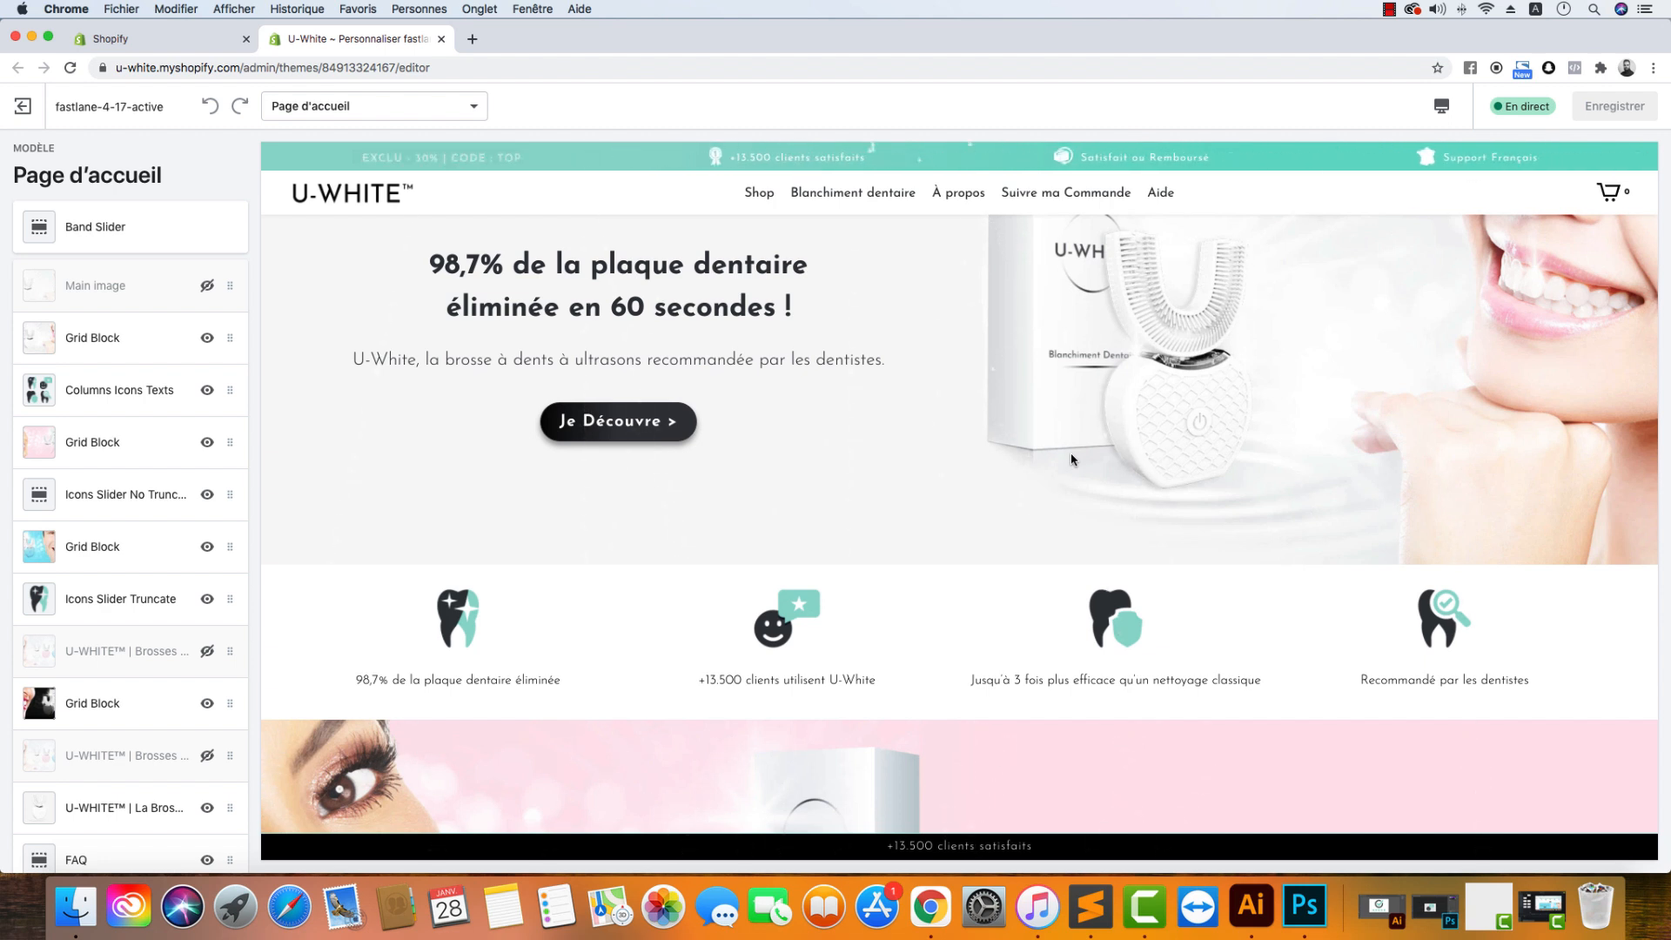
pyautogui.scroll(-15, 964, 676)
pyautogui.scroll(3, 964, 675)
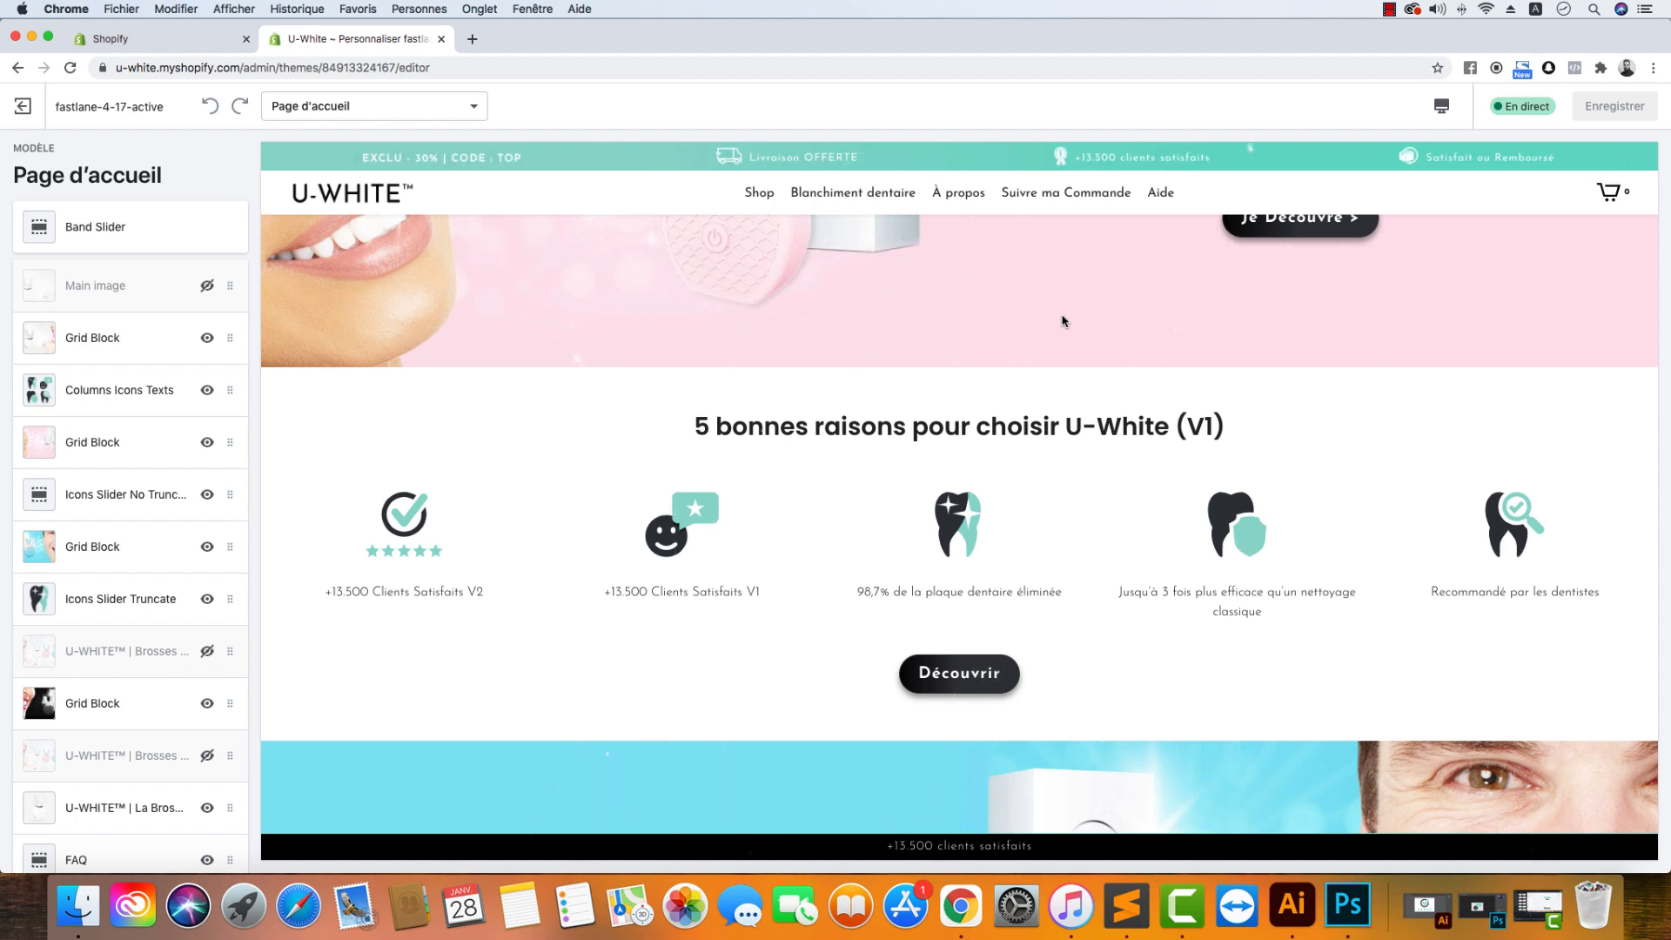
pyautogui.scroll(10, 1074, 479)
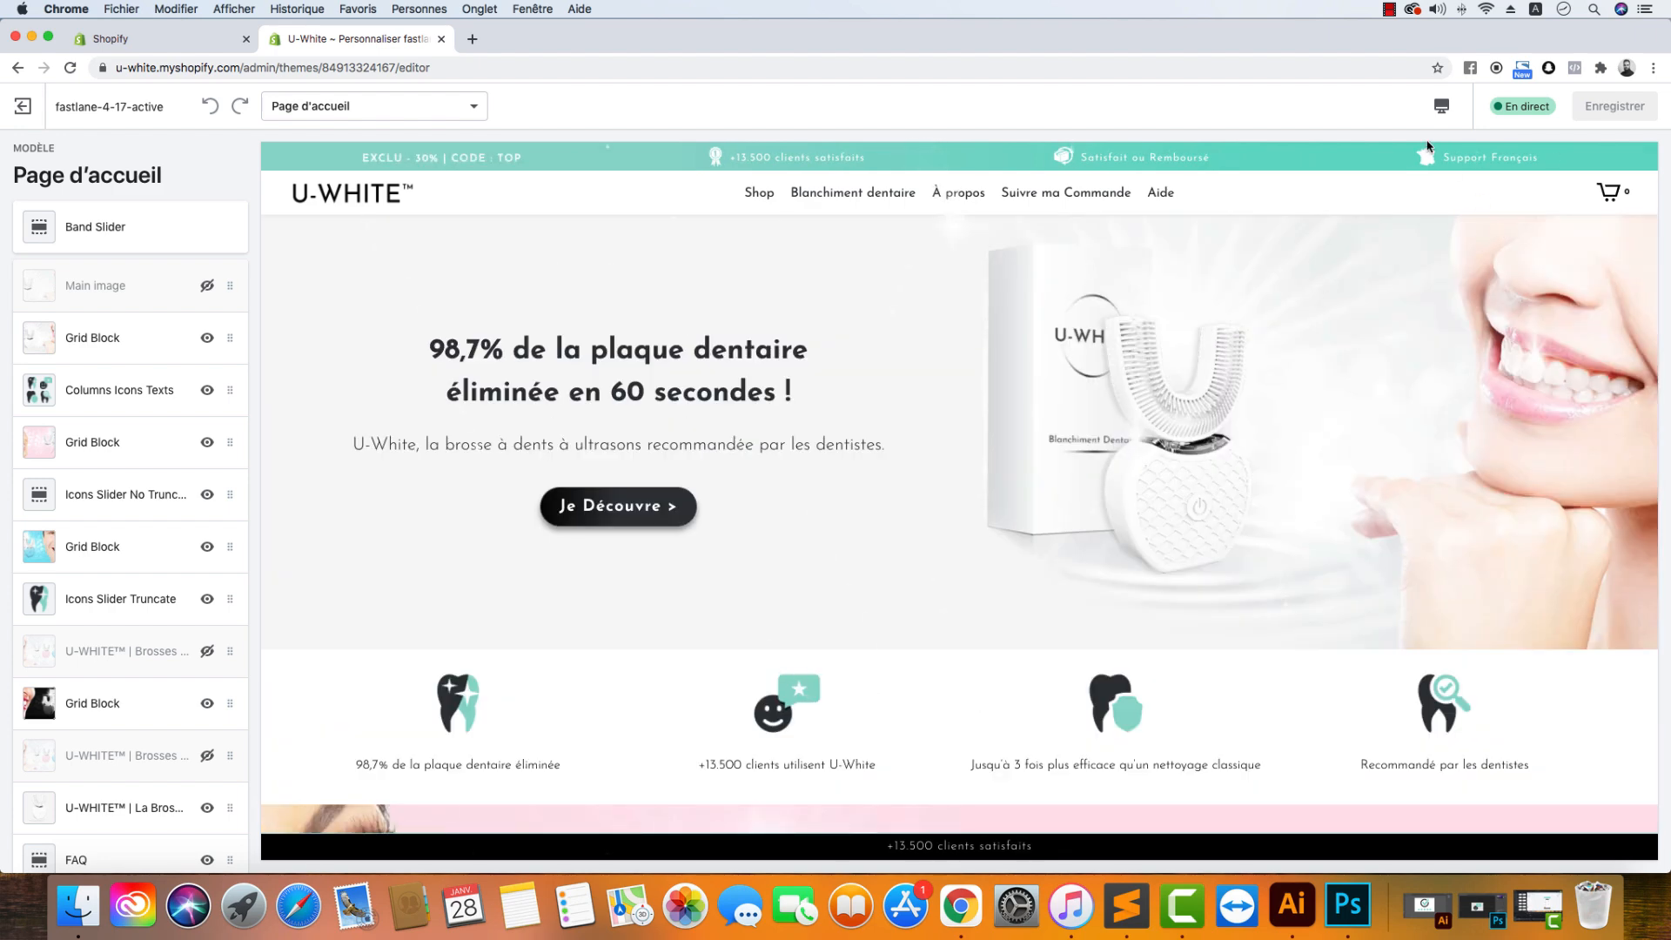
# Step: Switch the theme preview to Mobile and review the icon columns and grid blocks down to the V1 icon slider
pyautogui.click(1441, 105)
pyautogui.click(1479, 149)
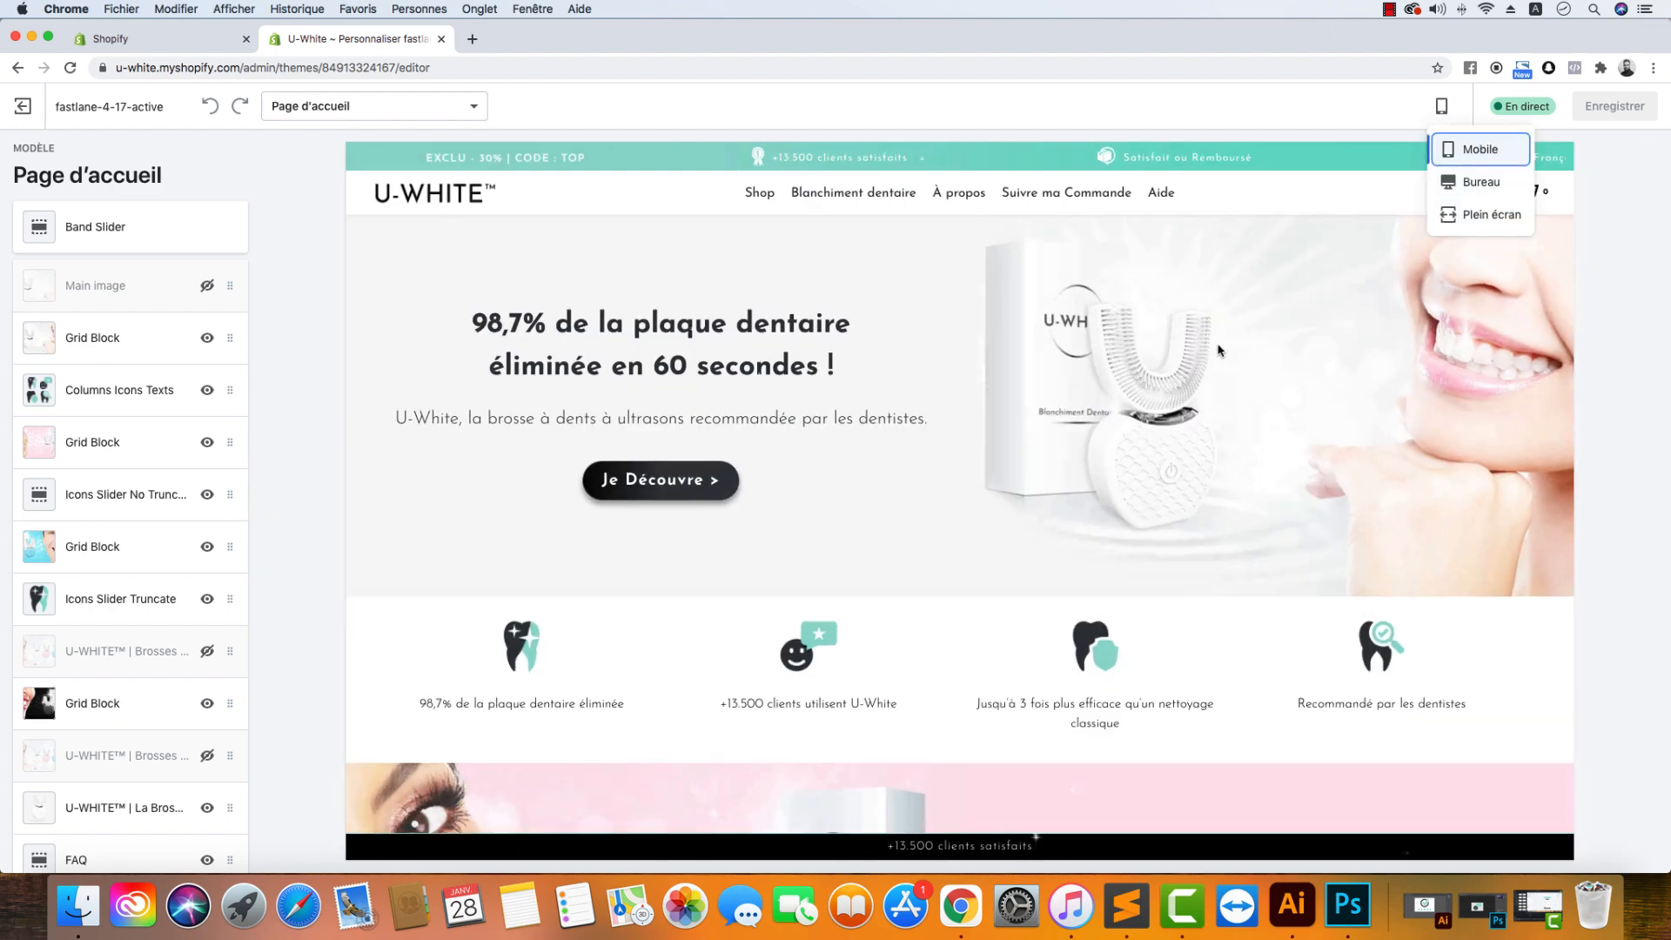
pyautogui.scroll(-10, 1030, 470)
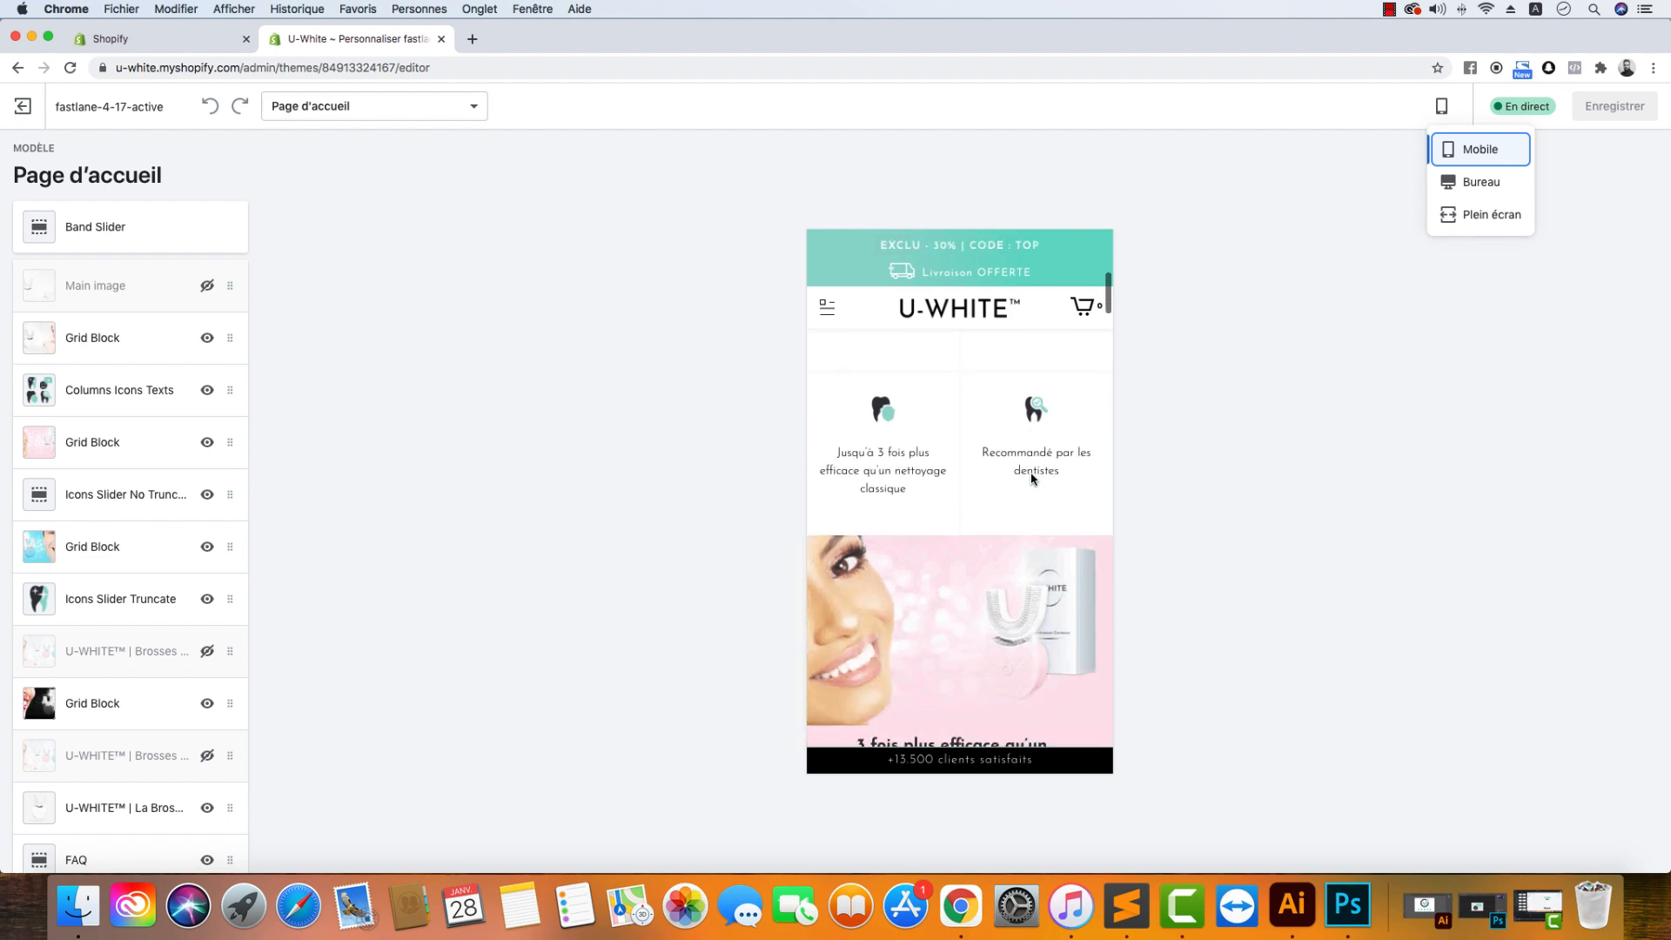
pyautogui.scroll(7, 1031, 477)
pyautogui.scroll(-4, 1031, 477)
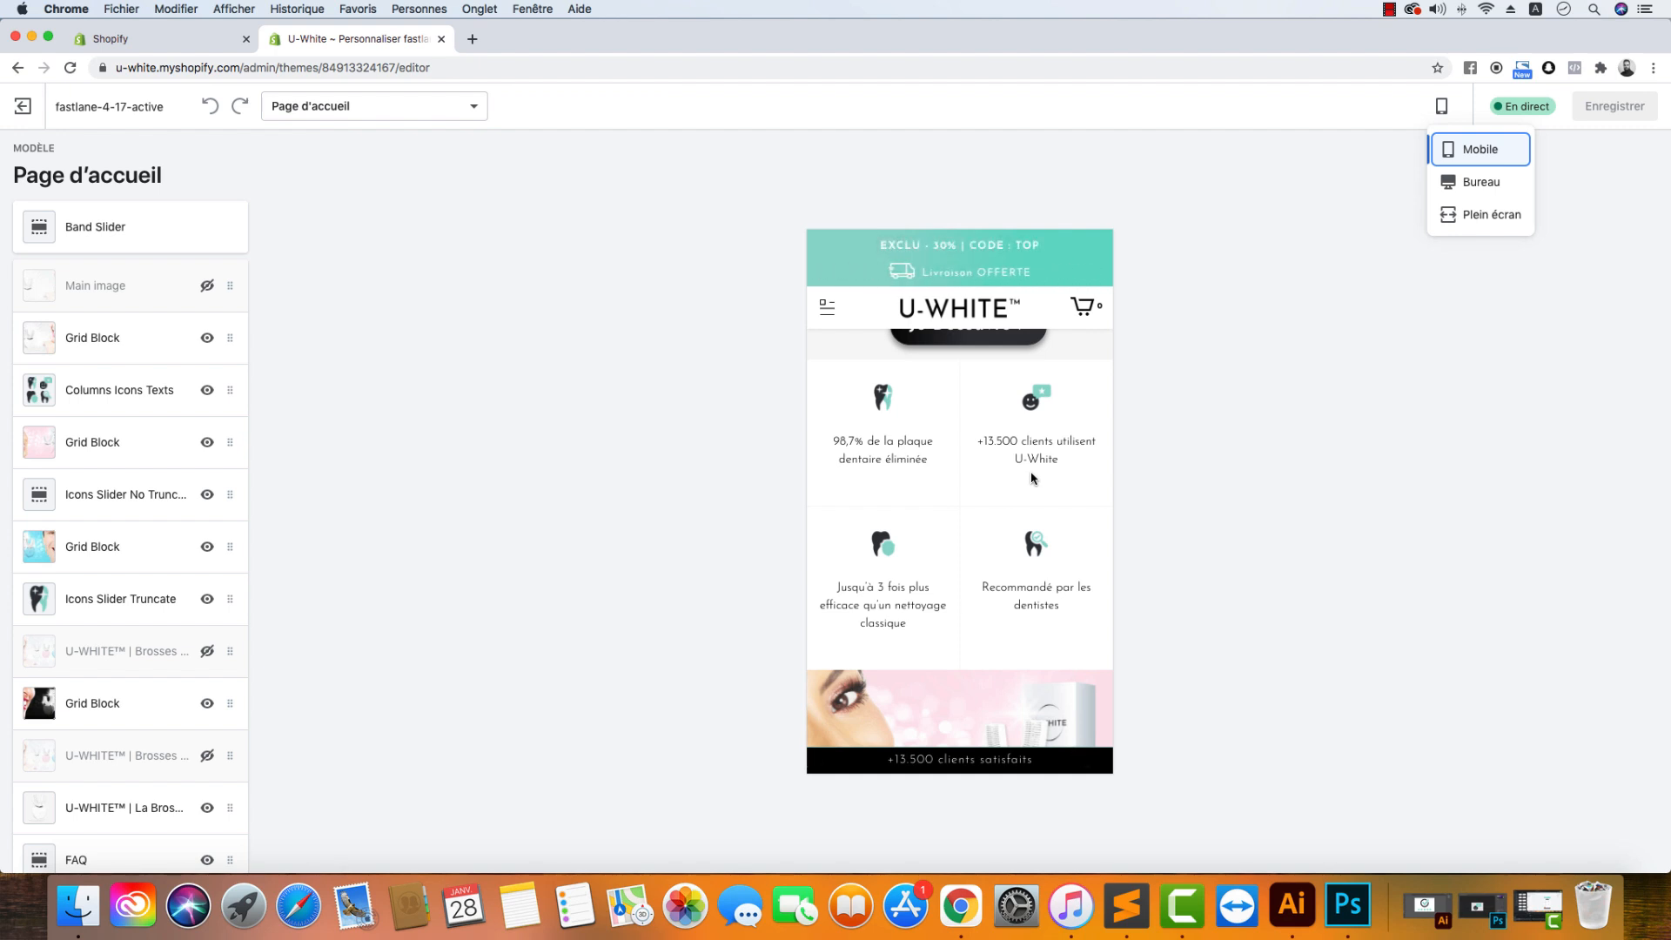
pyautogui.scroll(-5, 1027, 484)
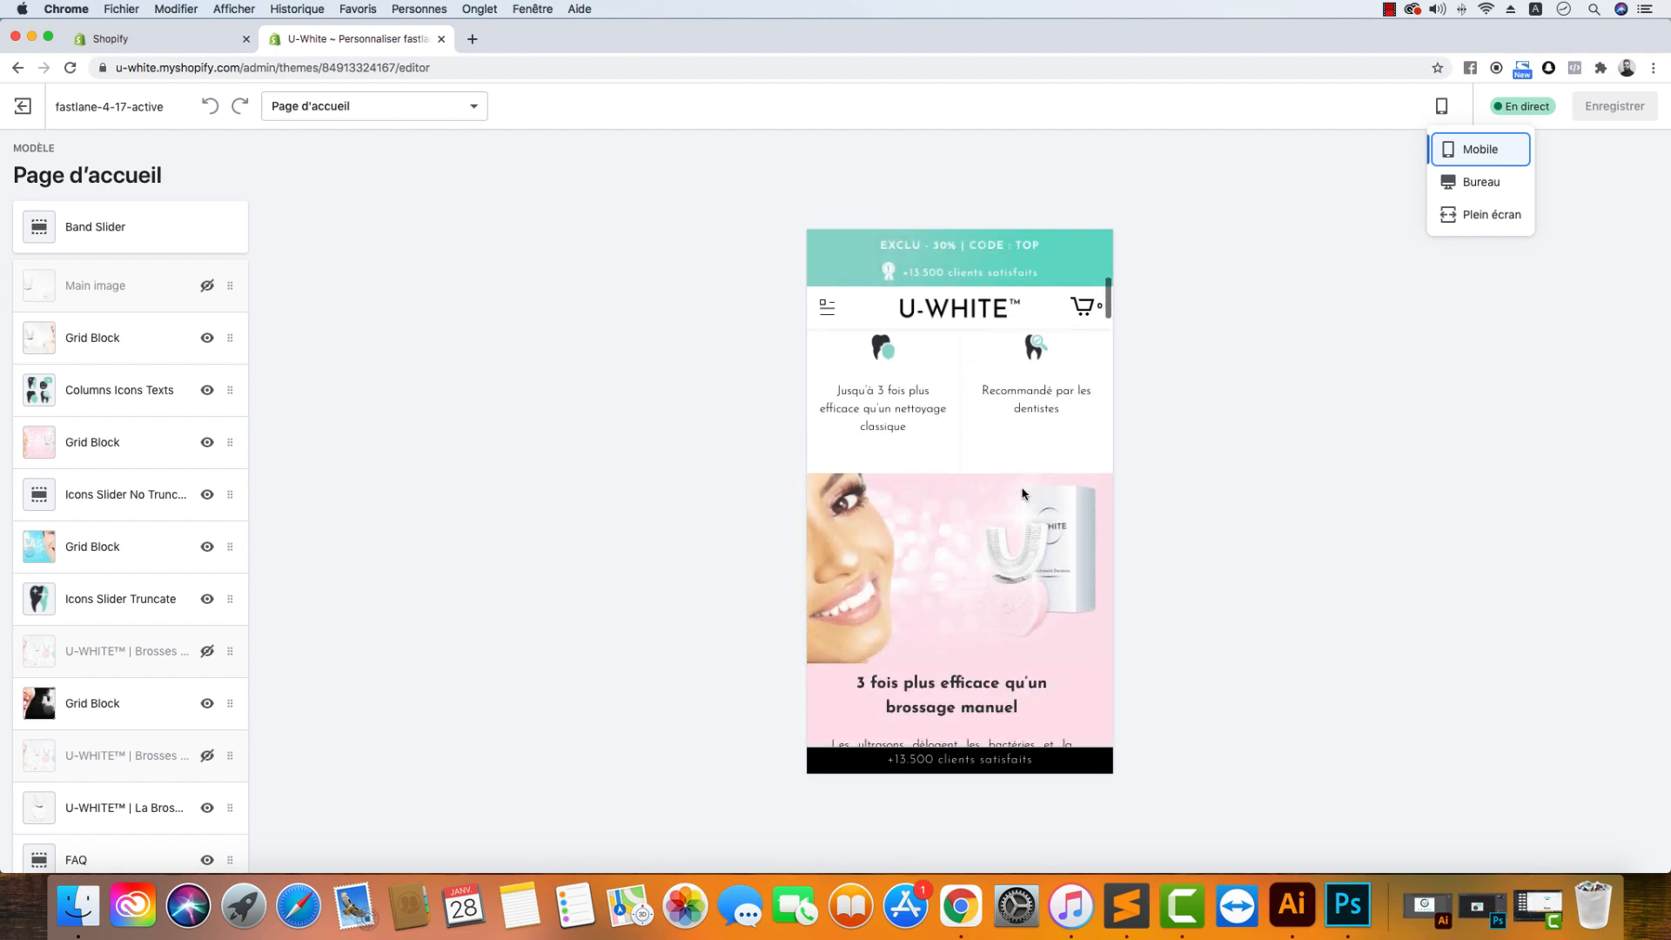
pyautogui.scroll(-10, 1023, 494)
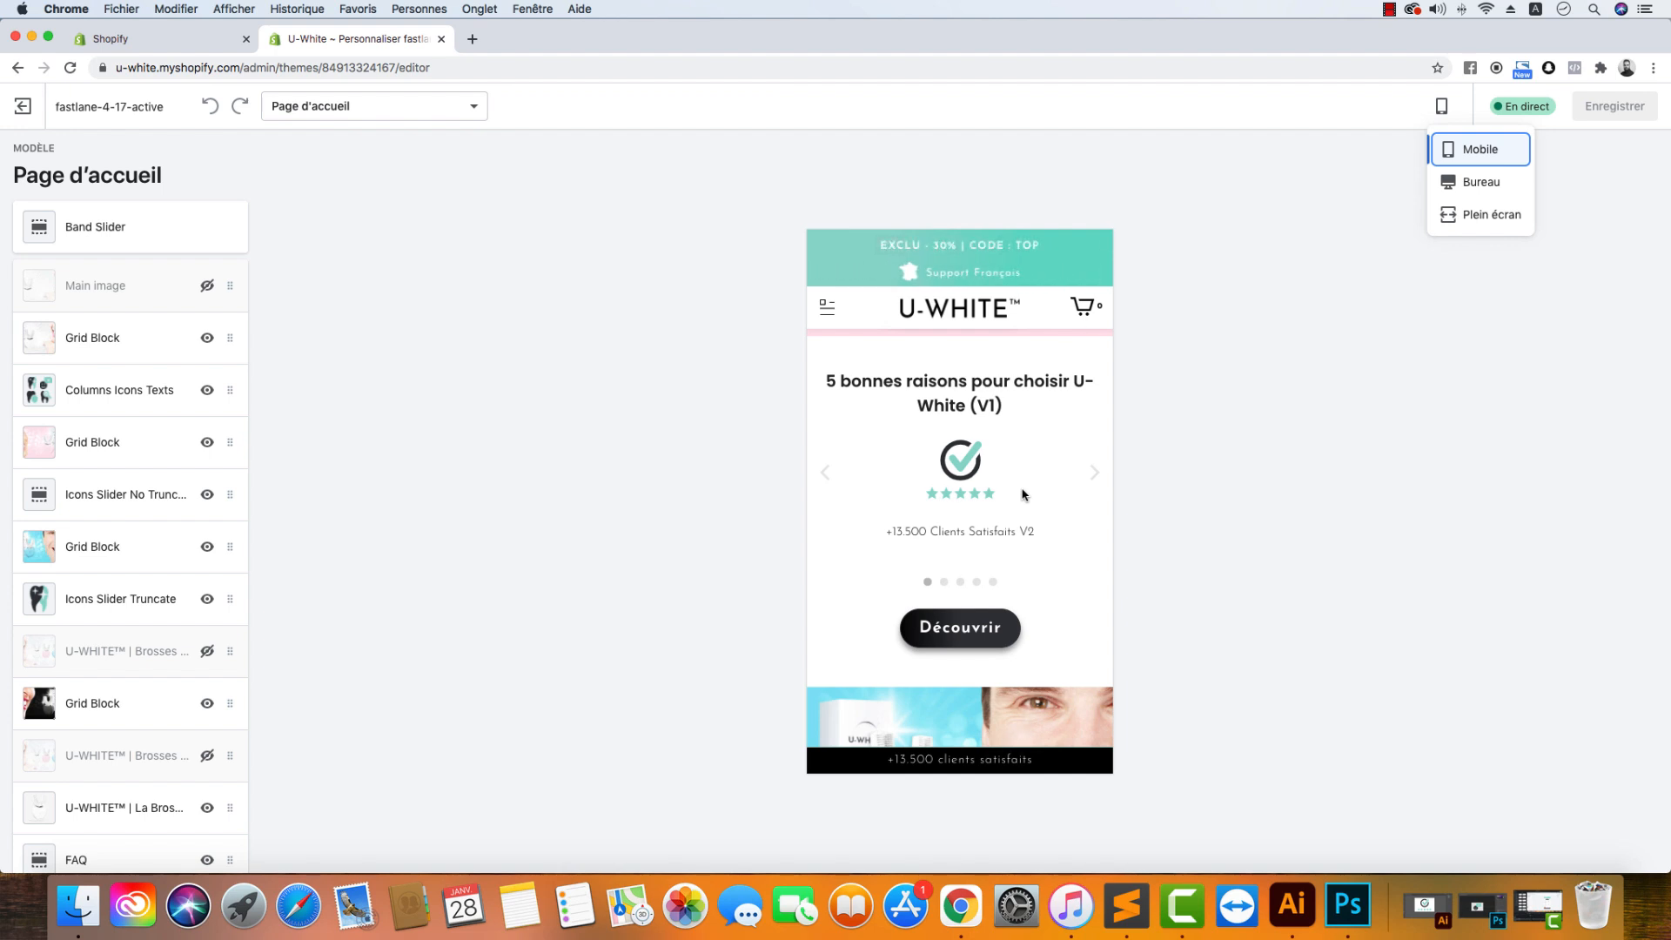
# Step: Page through the V1 icon slider in the mobile preview up to its fifth slide
pyautogui.moveTo(879, 481); pyautogui.dragTo(712, 476)
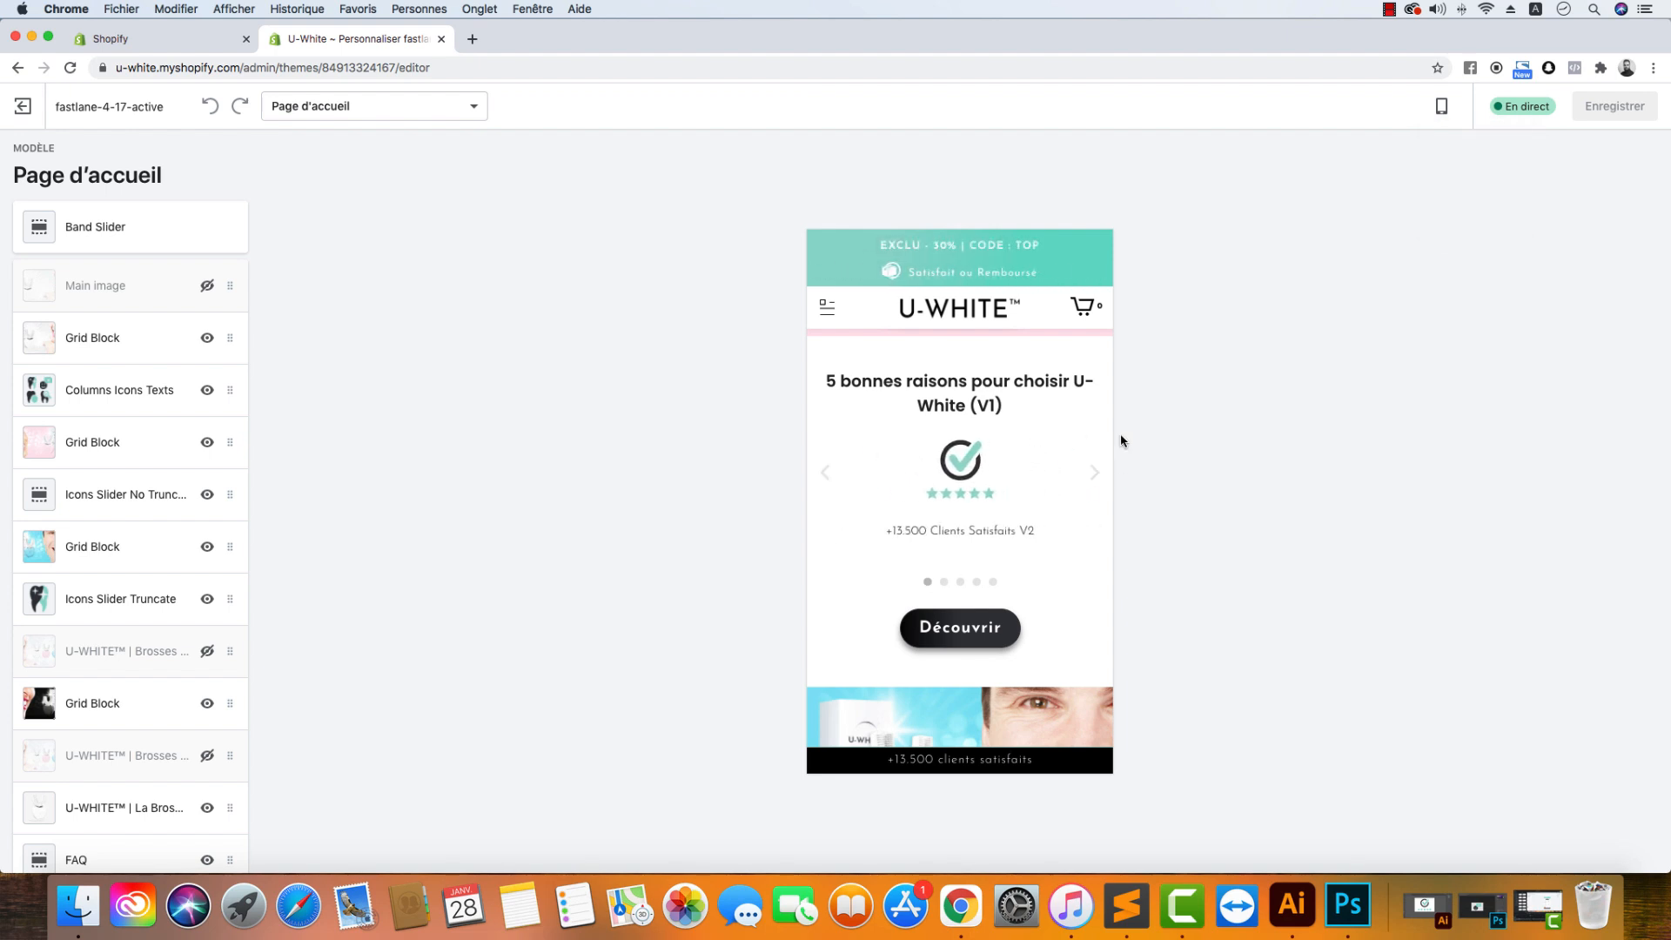
pyautogui.click(1096, 475)
pyautogui.click(1095, 474)
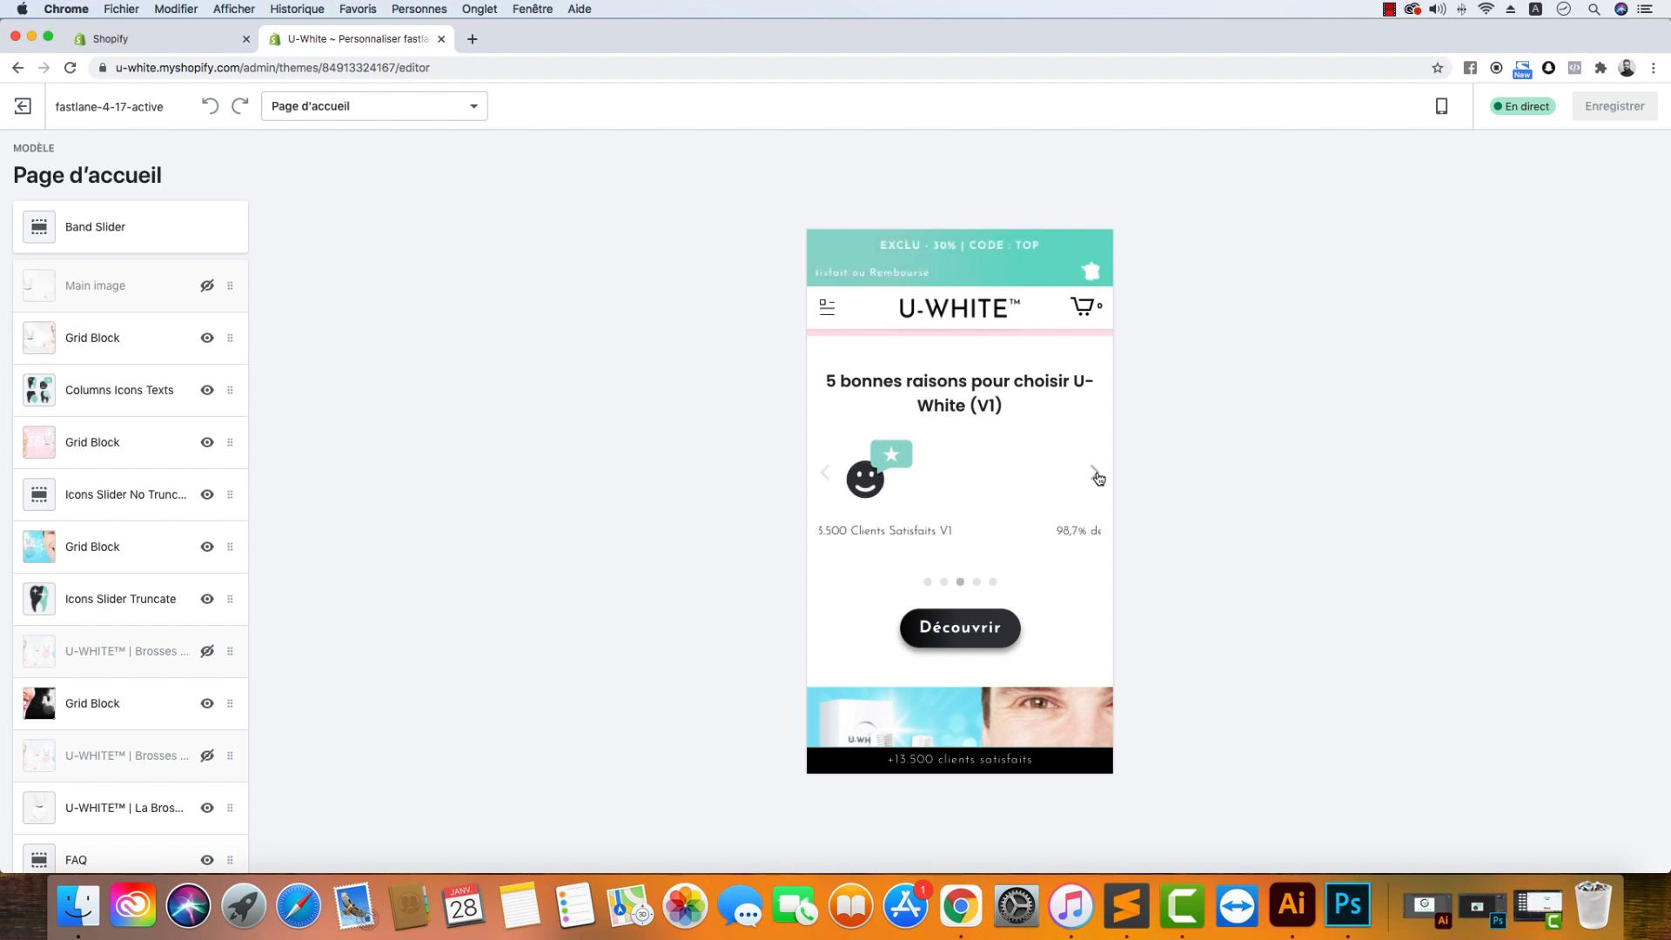
pyautogui.click(976, 582)
pyautogui.click(993, 583)
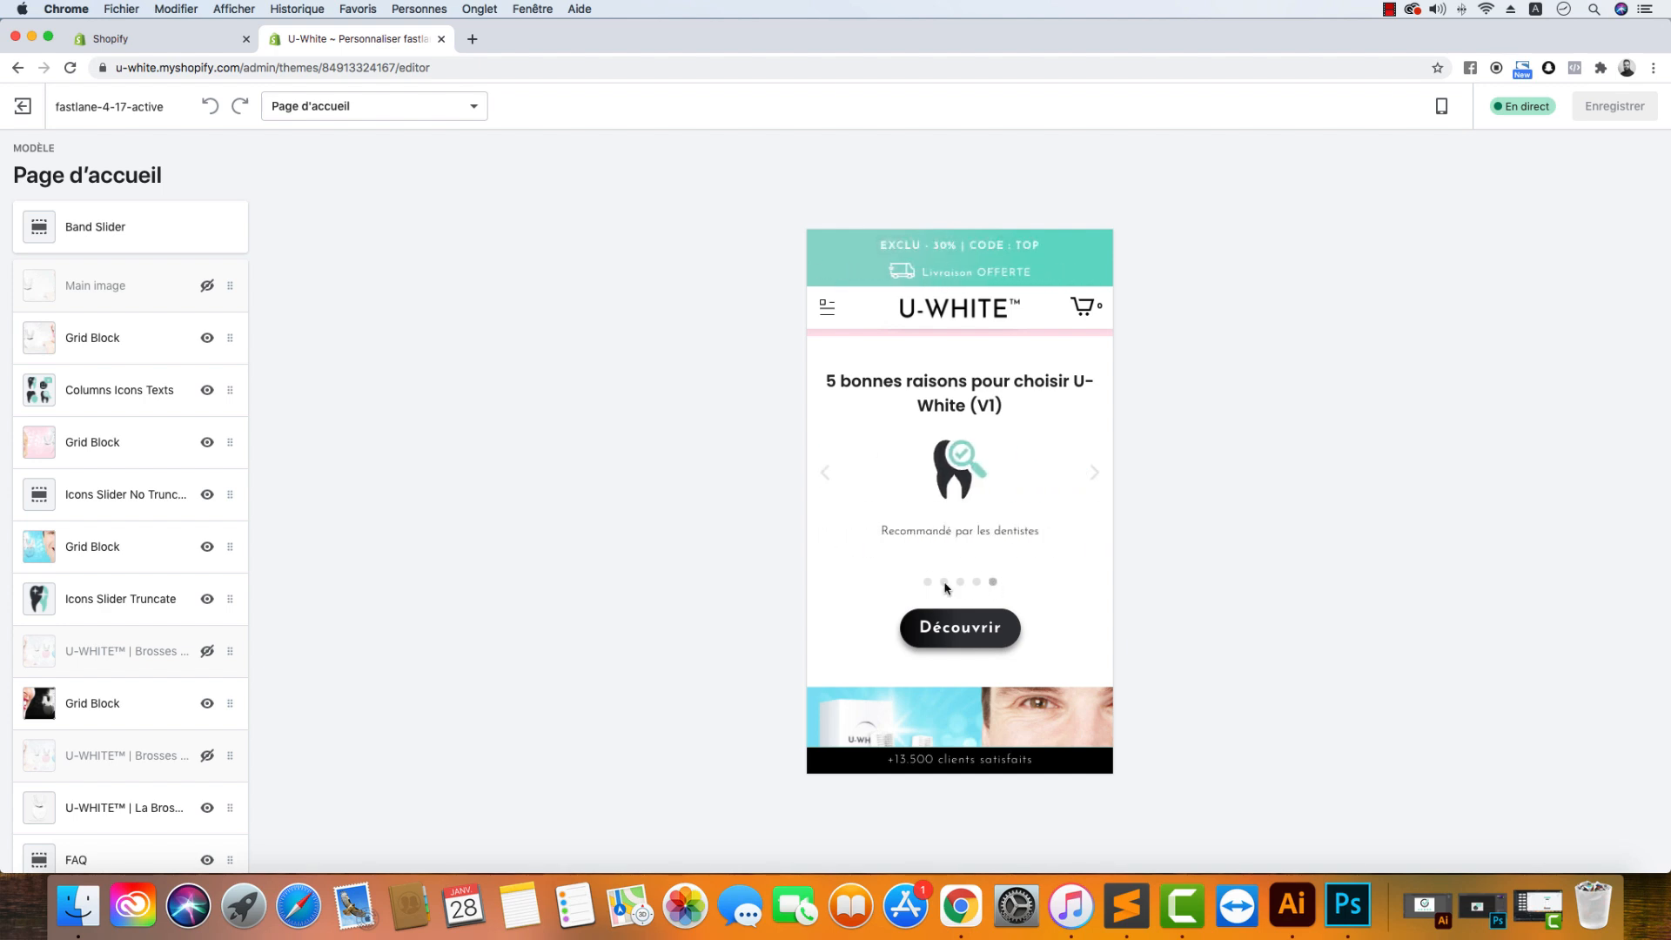
pyautogui.scroll(1, 954, 574)
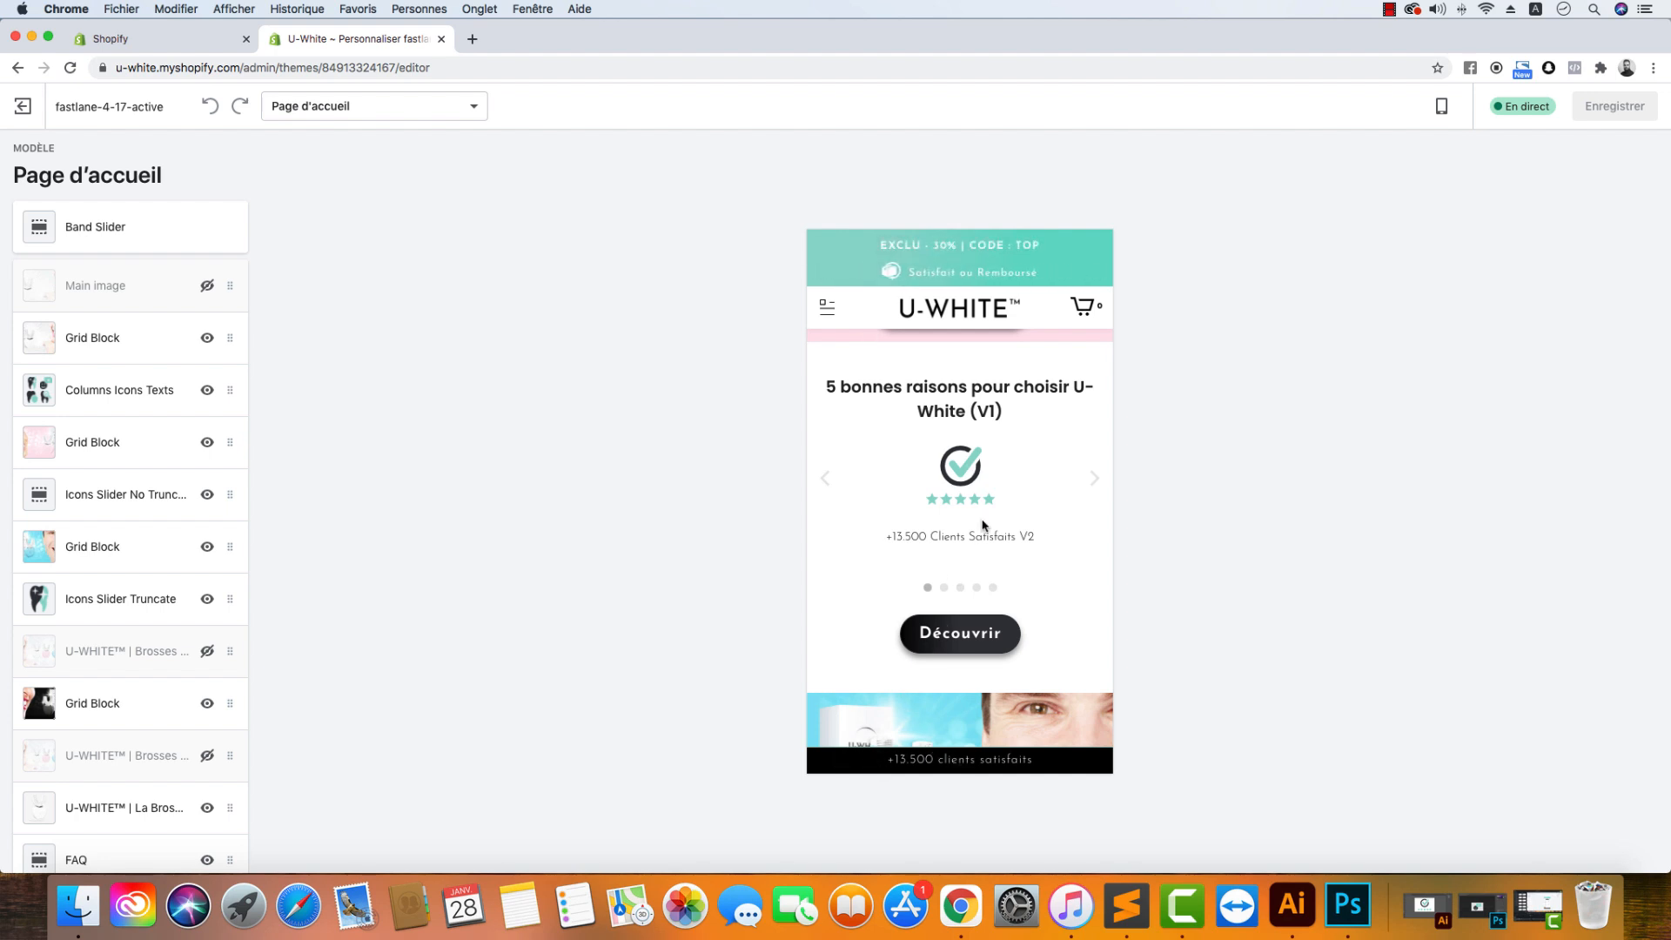
# Step: Examine the "5 bonnes raisons pour choisir U-White (V2)" slider in the mobile preview and advance it one slide
pyautogui.scroll(-5, 950, 547)
pyautogui.scroll(-5, 951, 547)
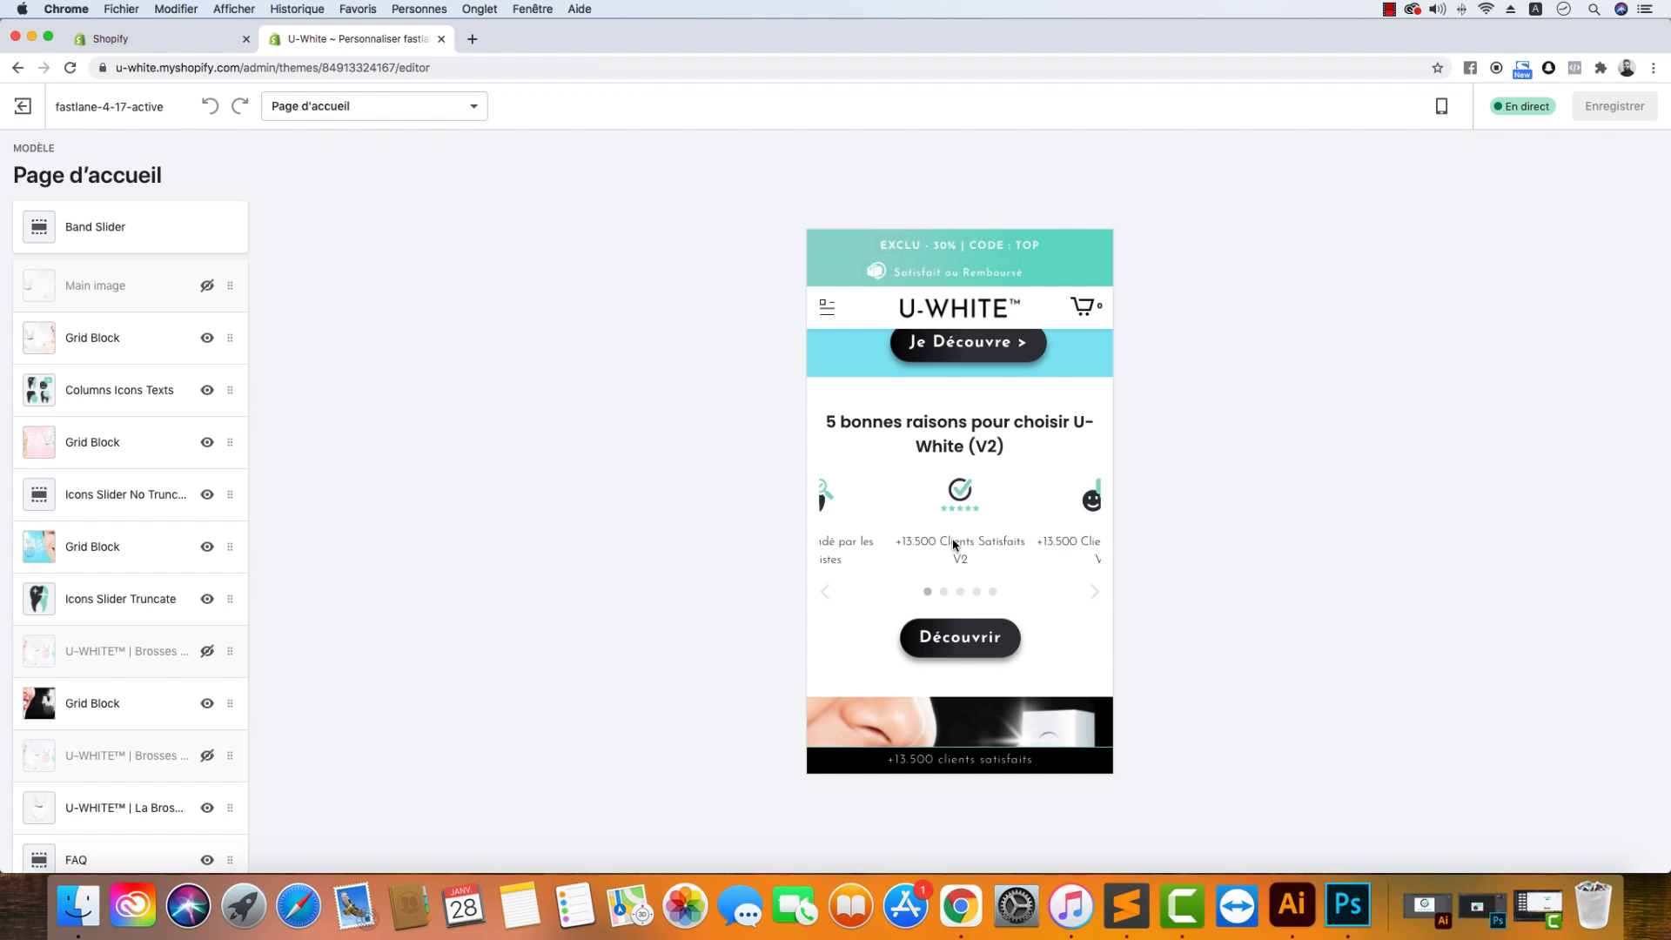
pyautogui.click(1098, 593)
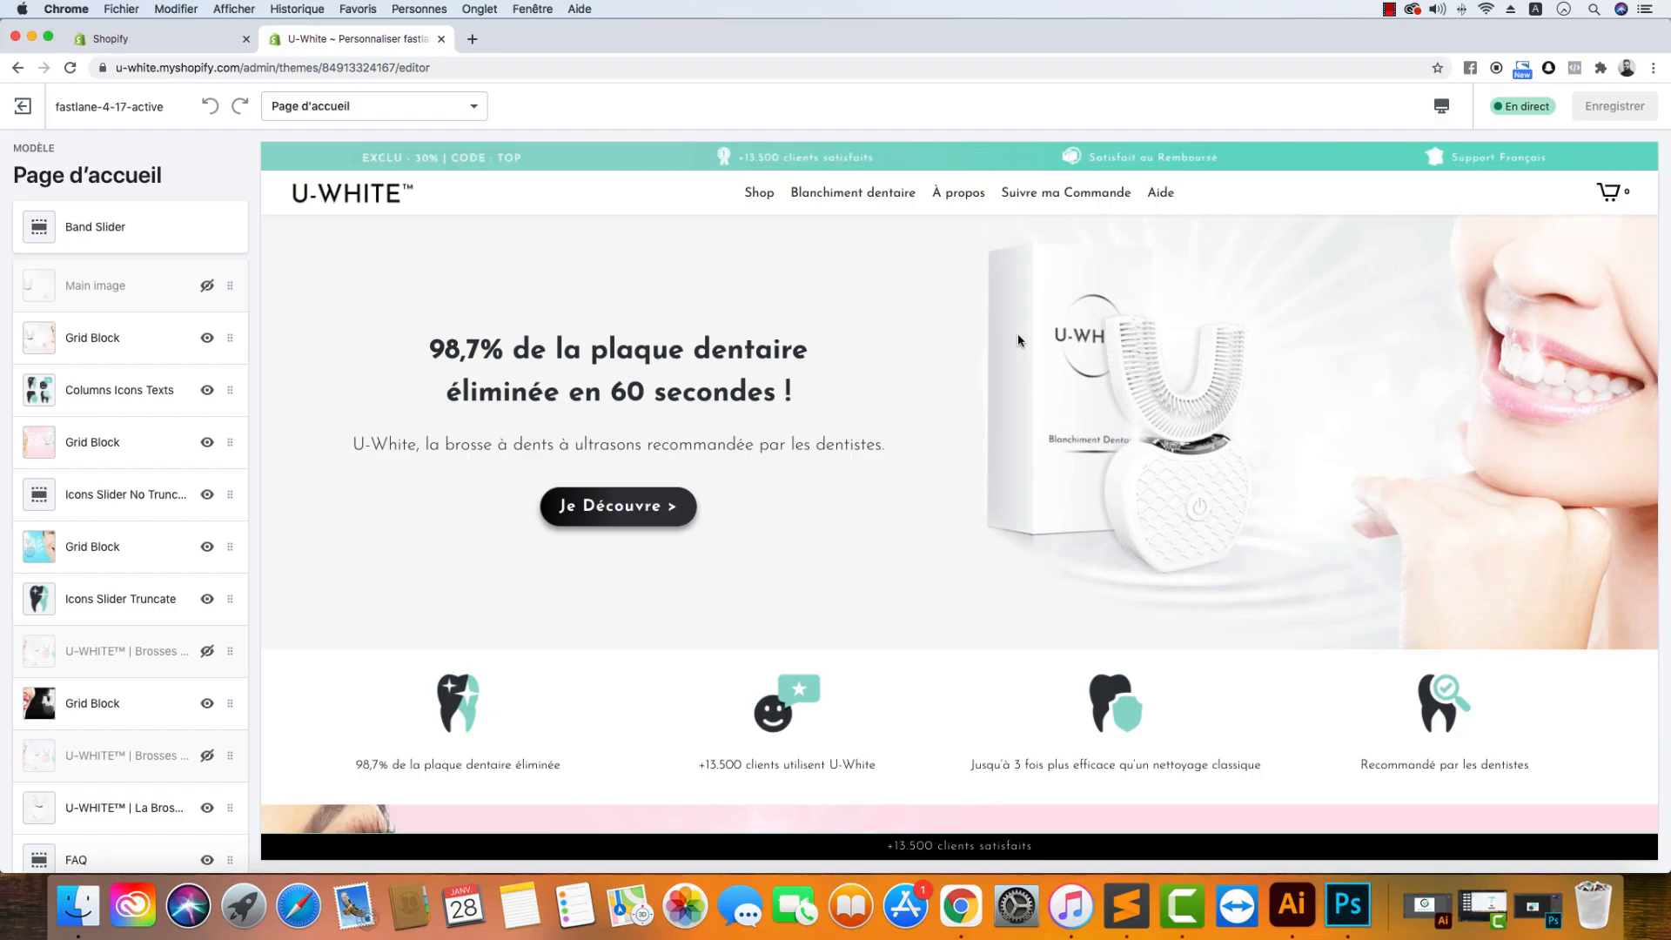
# Step: Open Montage_Icons_Slider.psd from the PNG_Images folder of Icons_Slider_Files in Photoshop
pyautogui.scroll(-20, 676, 722)
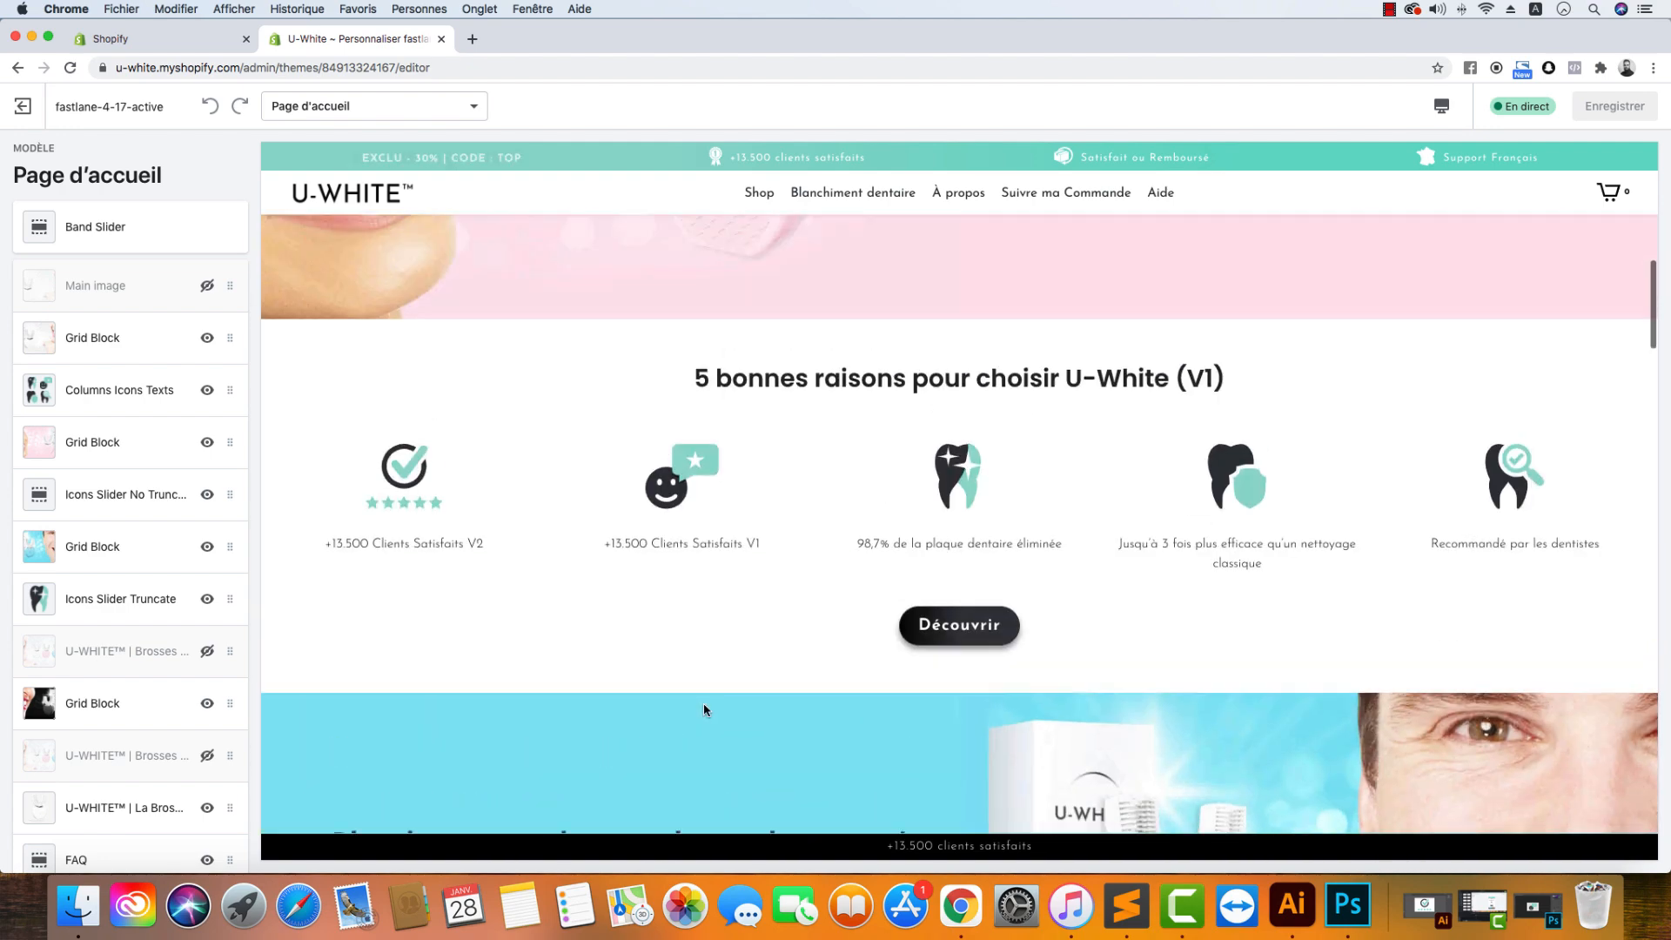
pyautogui.scroll(-3, 704, 710)
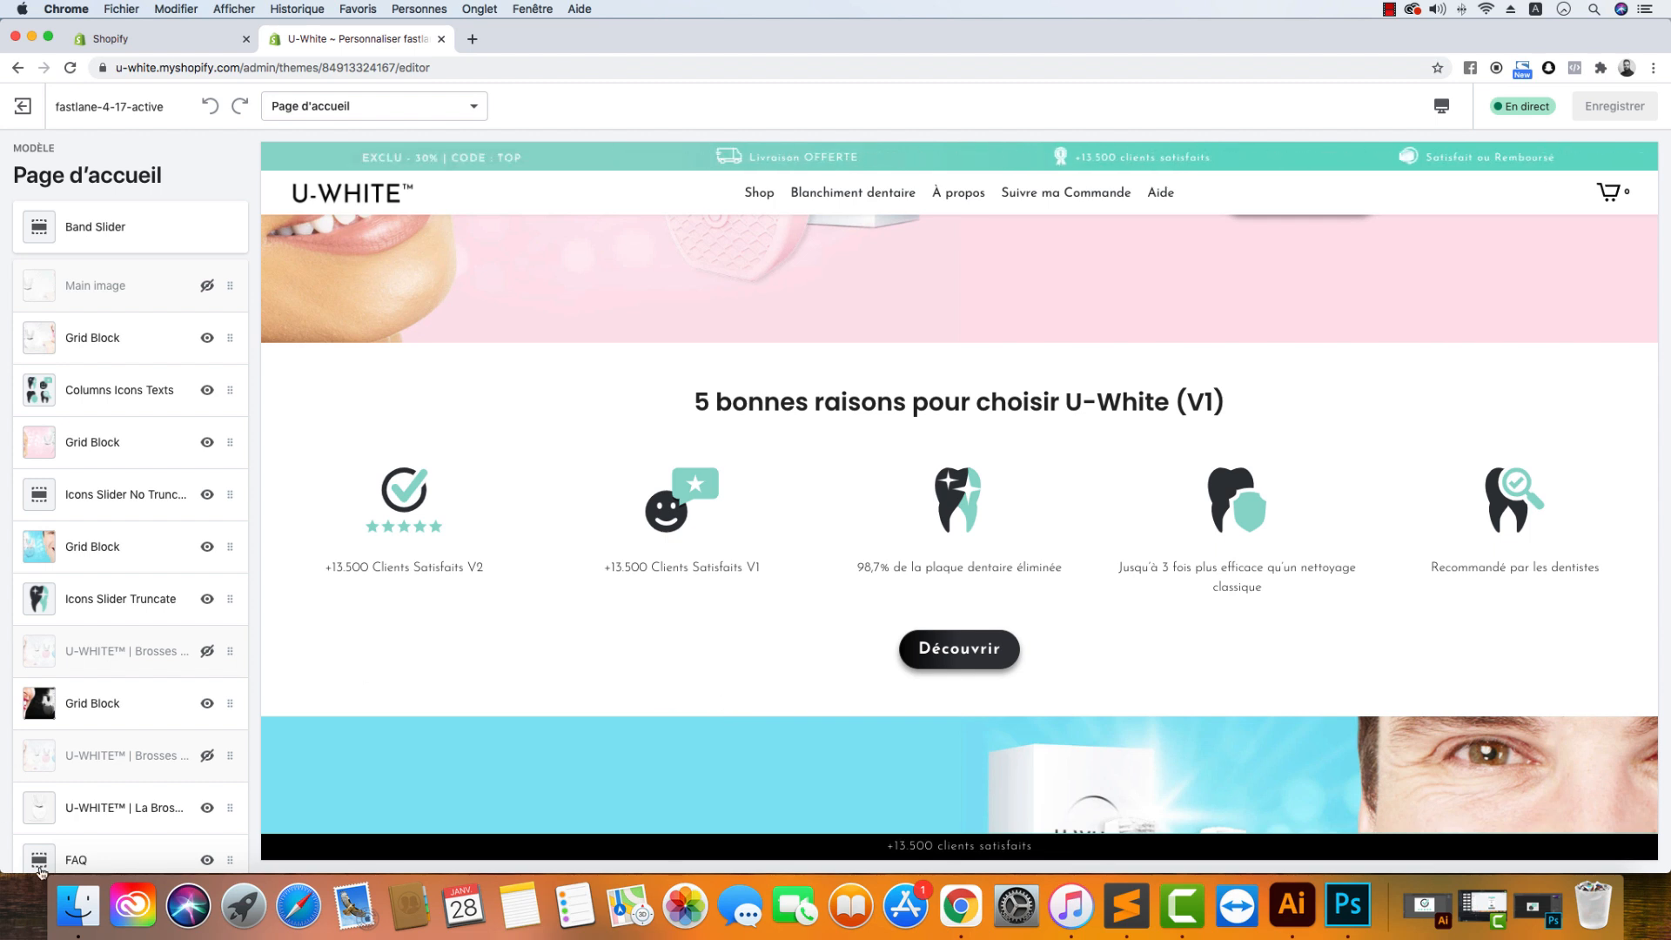
pyautogui.click(78, 905)
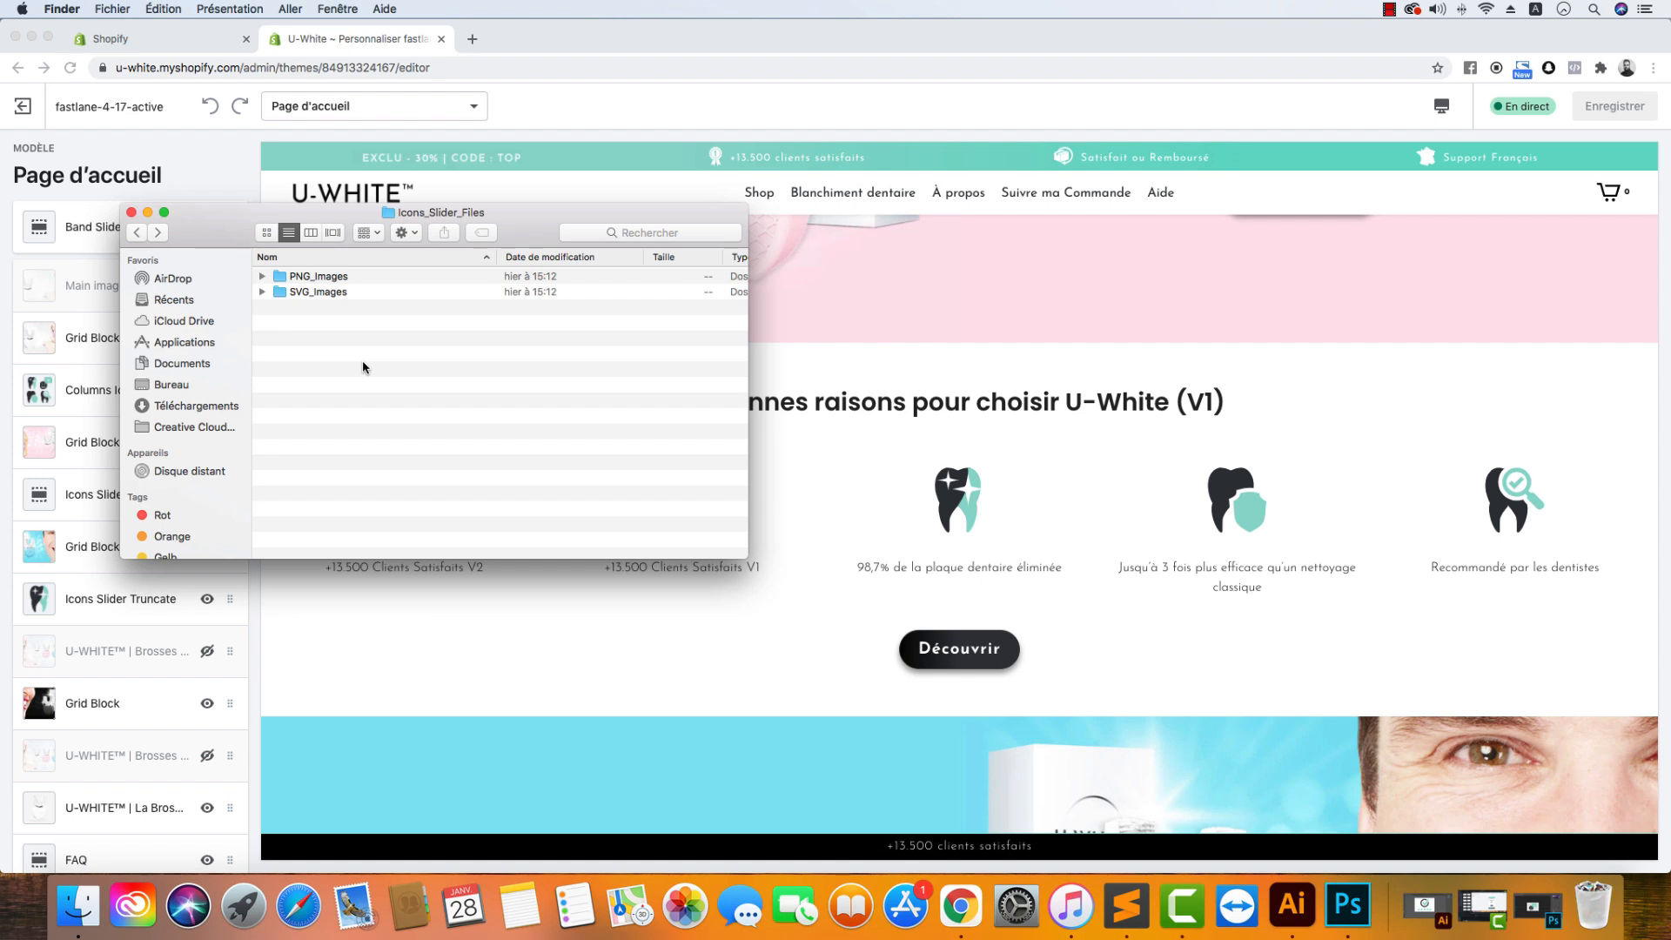
pyautogui.doubleClick(357, 277)
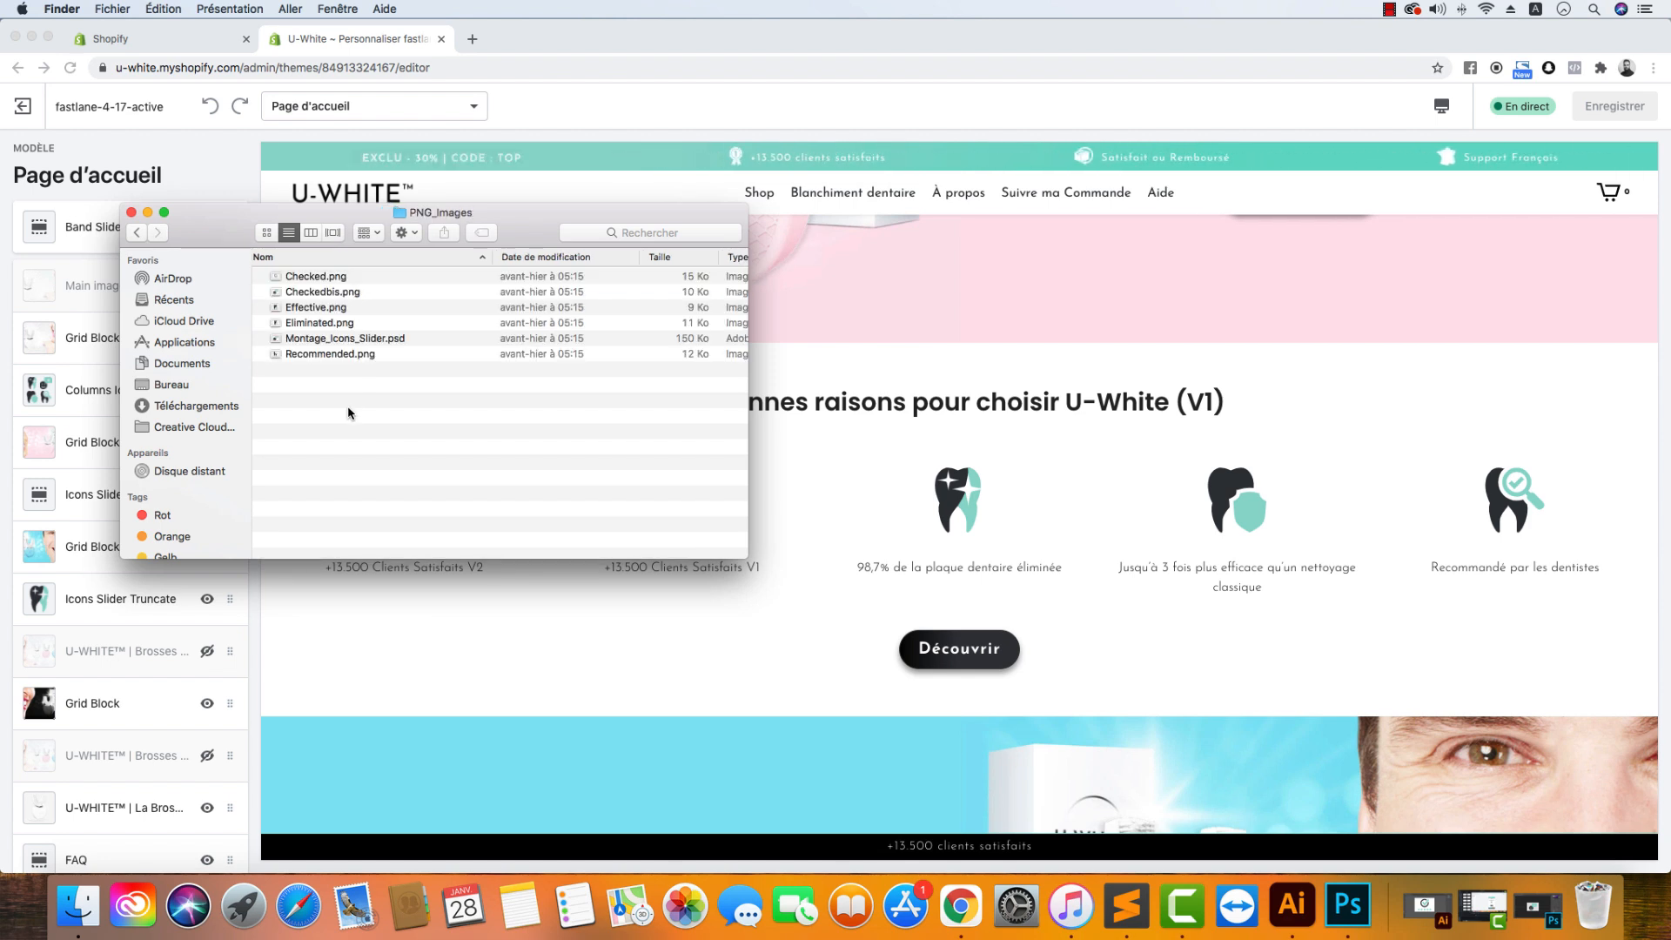
pyautogui.doubleClick(345, 338)
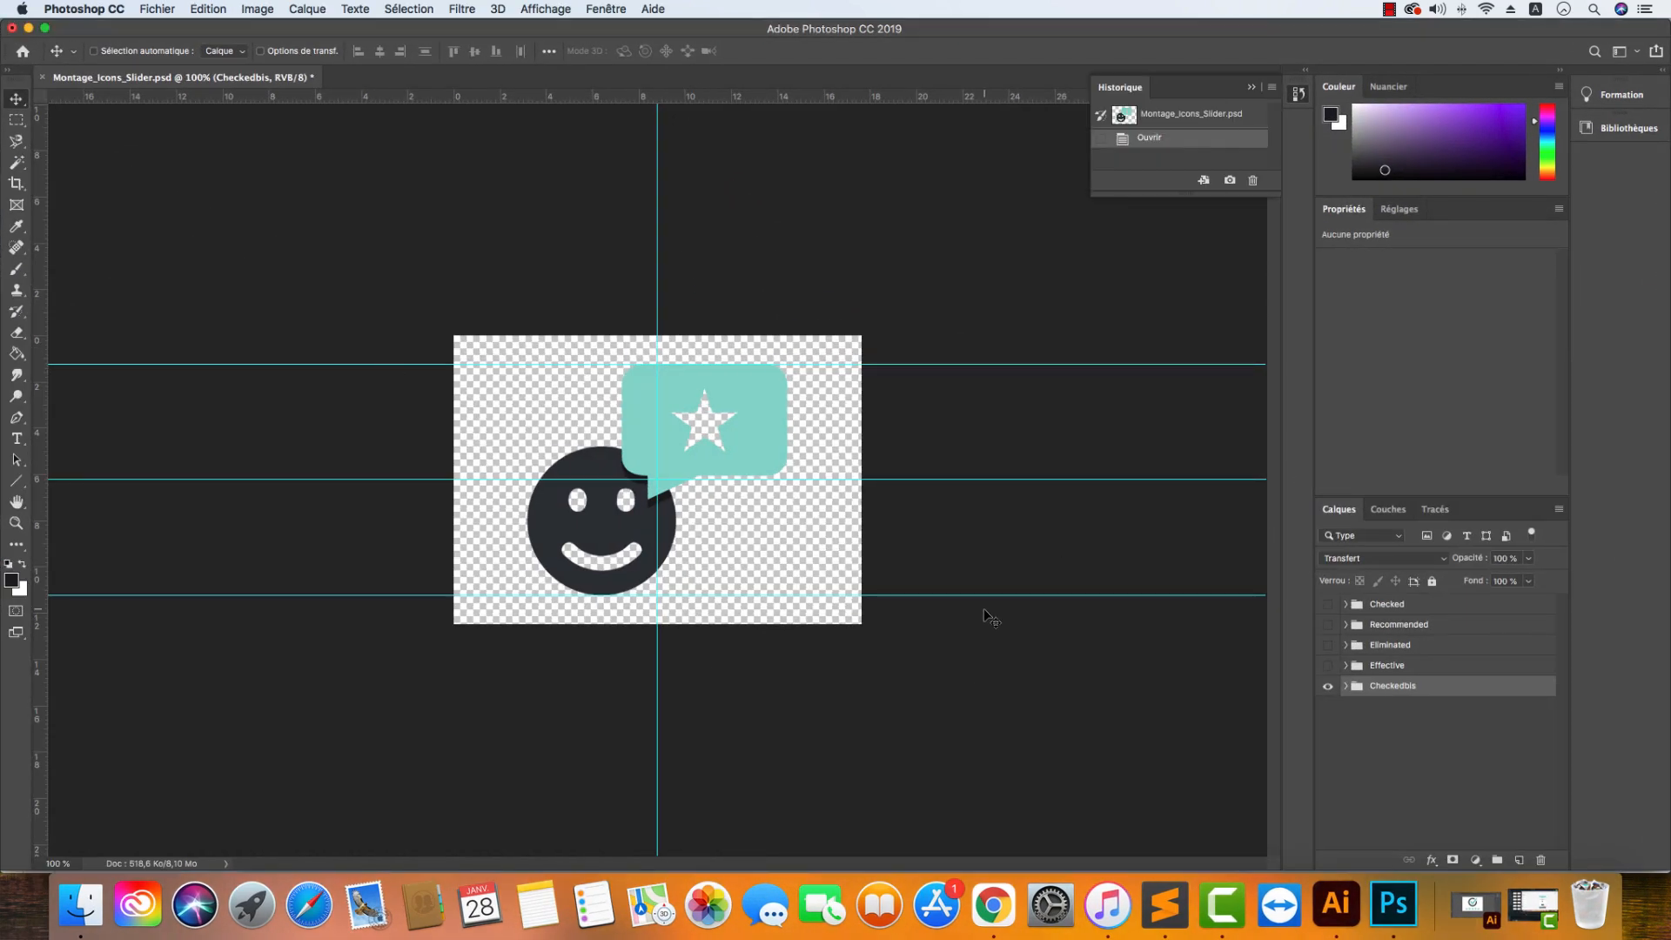
# Step: Preview the Checkedbis, Effective, Eliminated, Recommended and Checked icon groups by toggling their visibility, leaving all five hidden
pyautogui.click(1327, 686)
pyautogui.click(1327, 664)
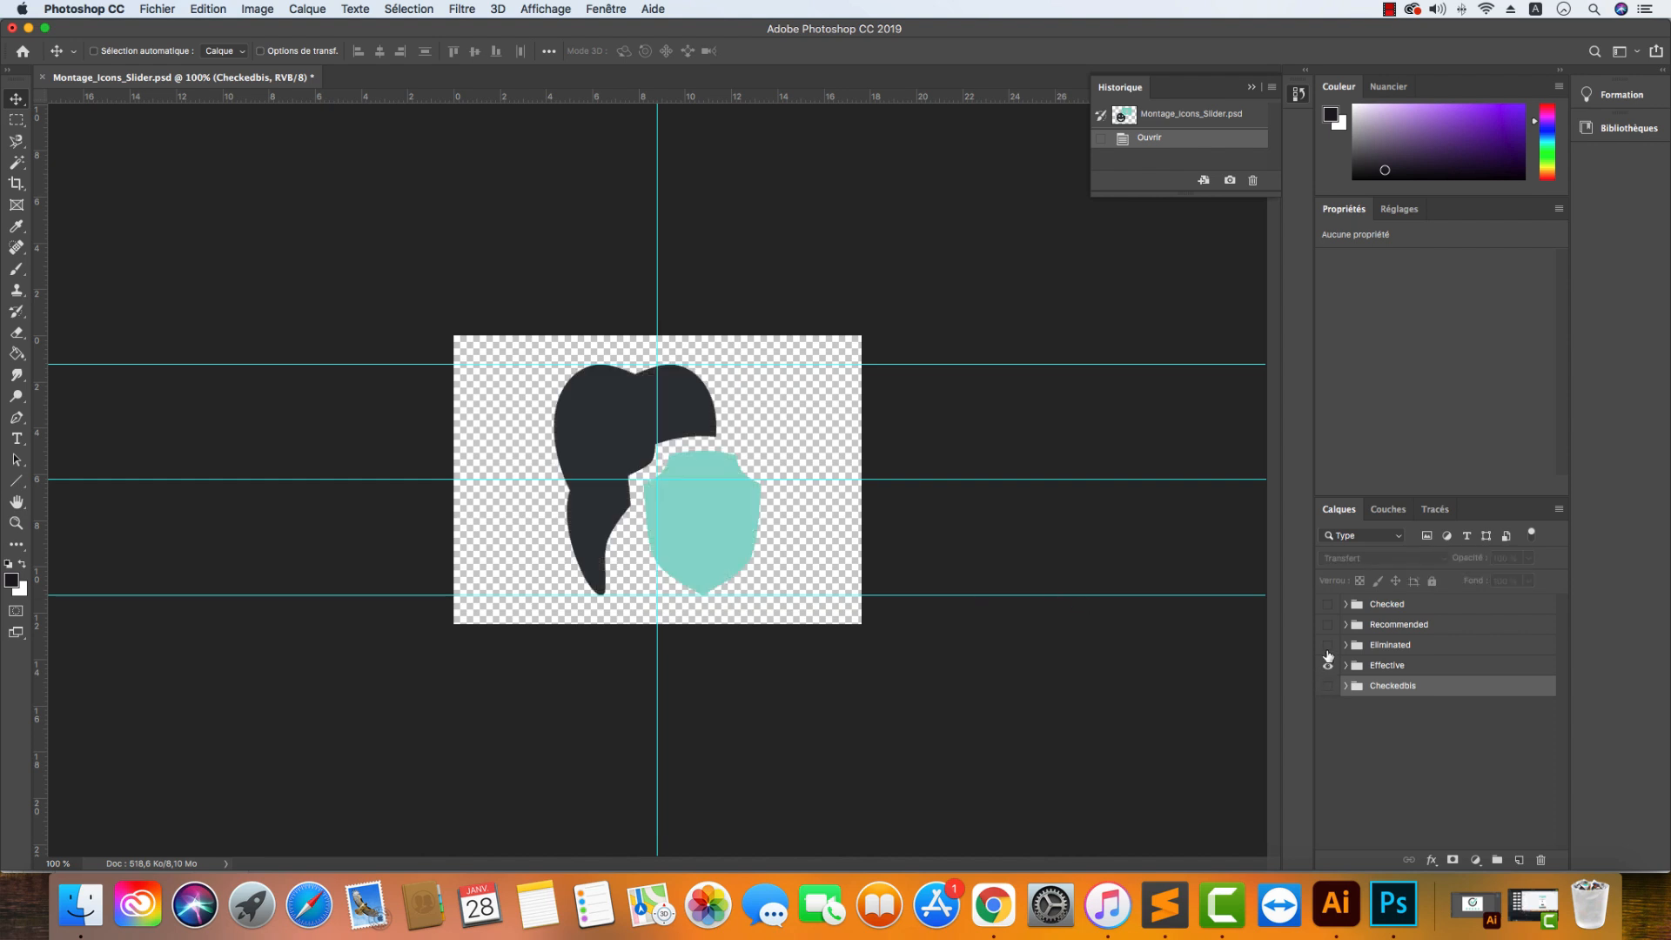
pyautogui.click(1327, 646)
pyautogui.click(1327, 627)
pyautogui.click(1327, 624)
pyautogui.click(1327, 609)
pyautogui.click(1328, 609)
pyautogui.click(1327, 625)
pyautogui.click(1328, 645)
pyautogui.click(1327, 631)
pyautogui.click(1327, 665)
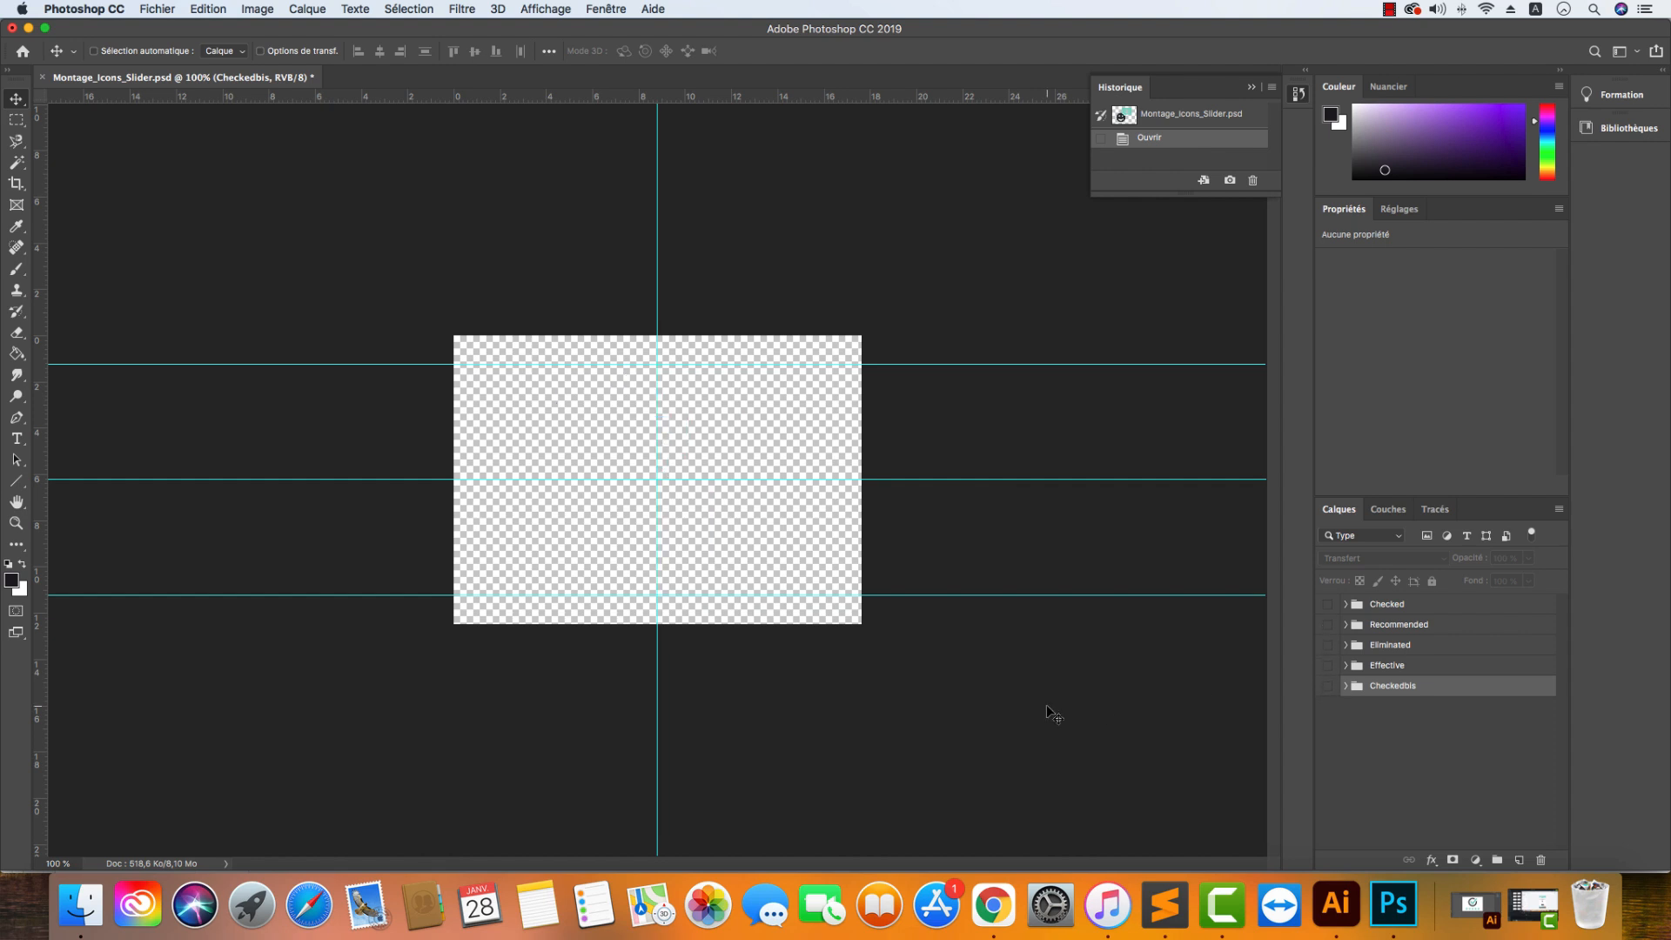
# Step: Check the document's pixel dimensions in the Image Size settings and close them without changes
pyautogui.click(259, 12)
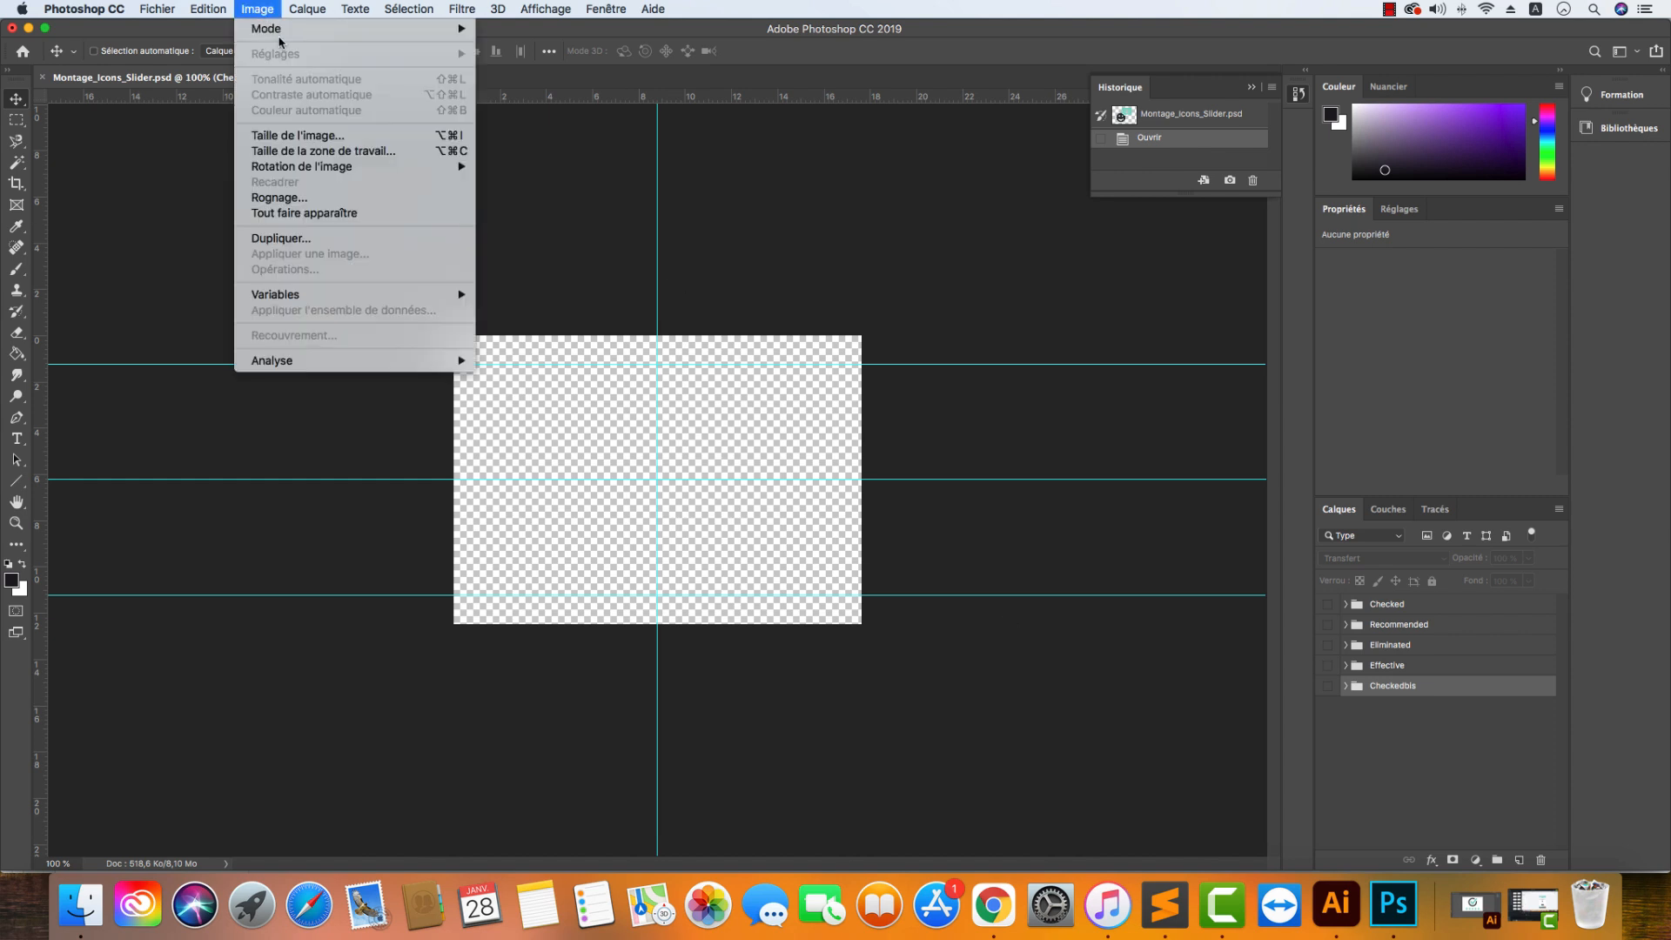
pyautogui.click(306, 137)
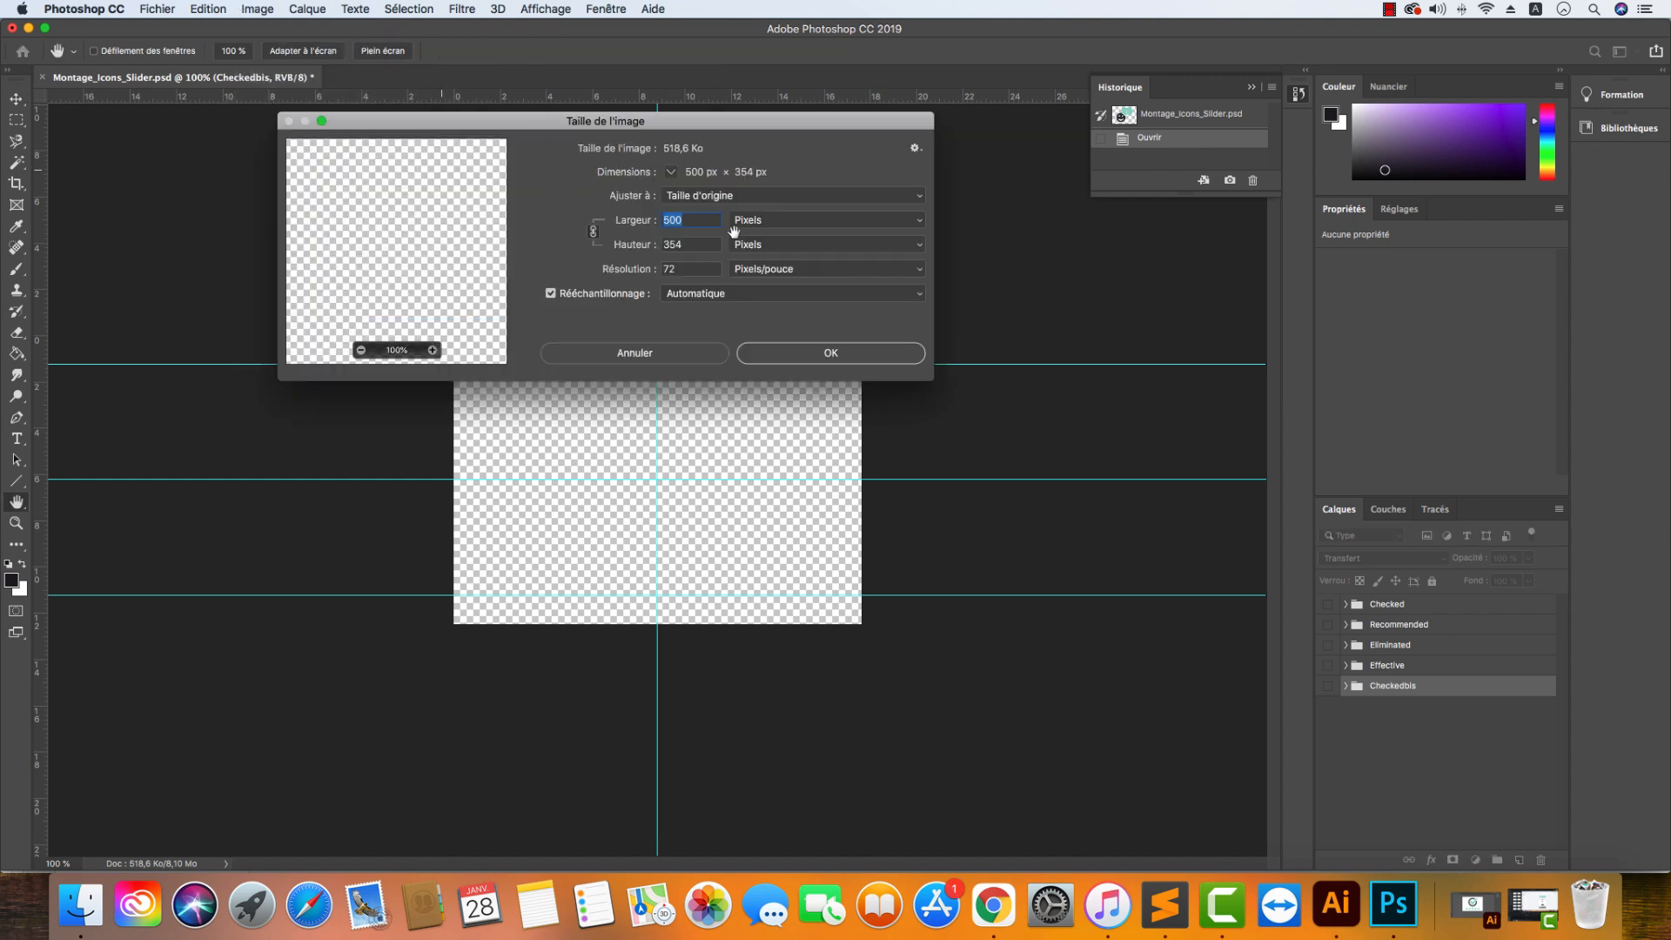
pyautogui.click(655, 353)
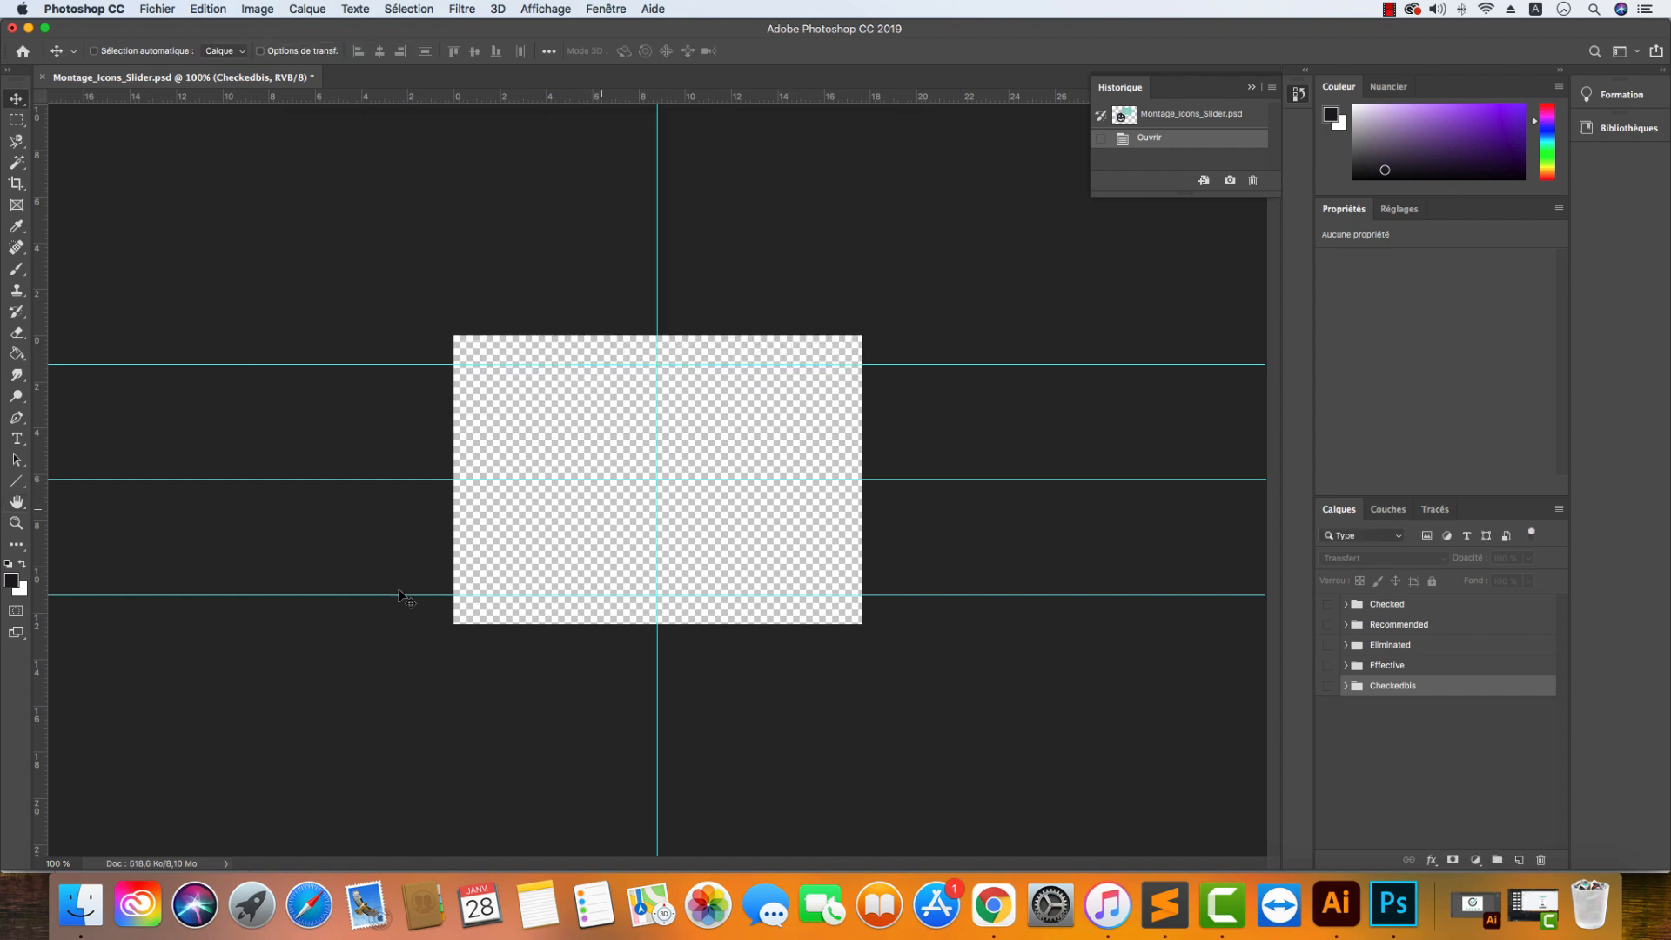
# Step: Check the file sizes of Checked.png, Checkedbis.png and Effective.png in Finder, and show the Checkedbis group again in Photoshop
pyautogui.click(81, 905)
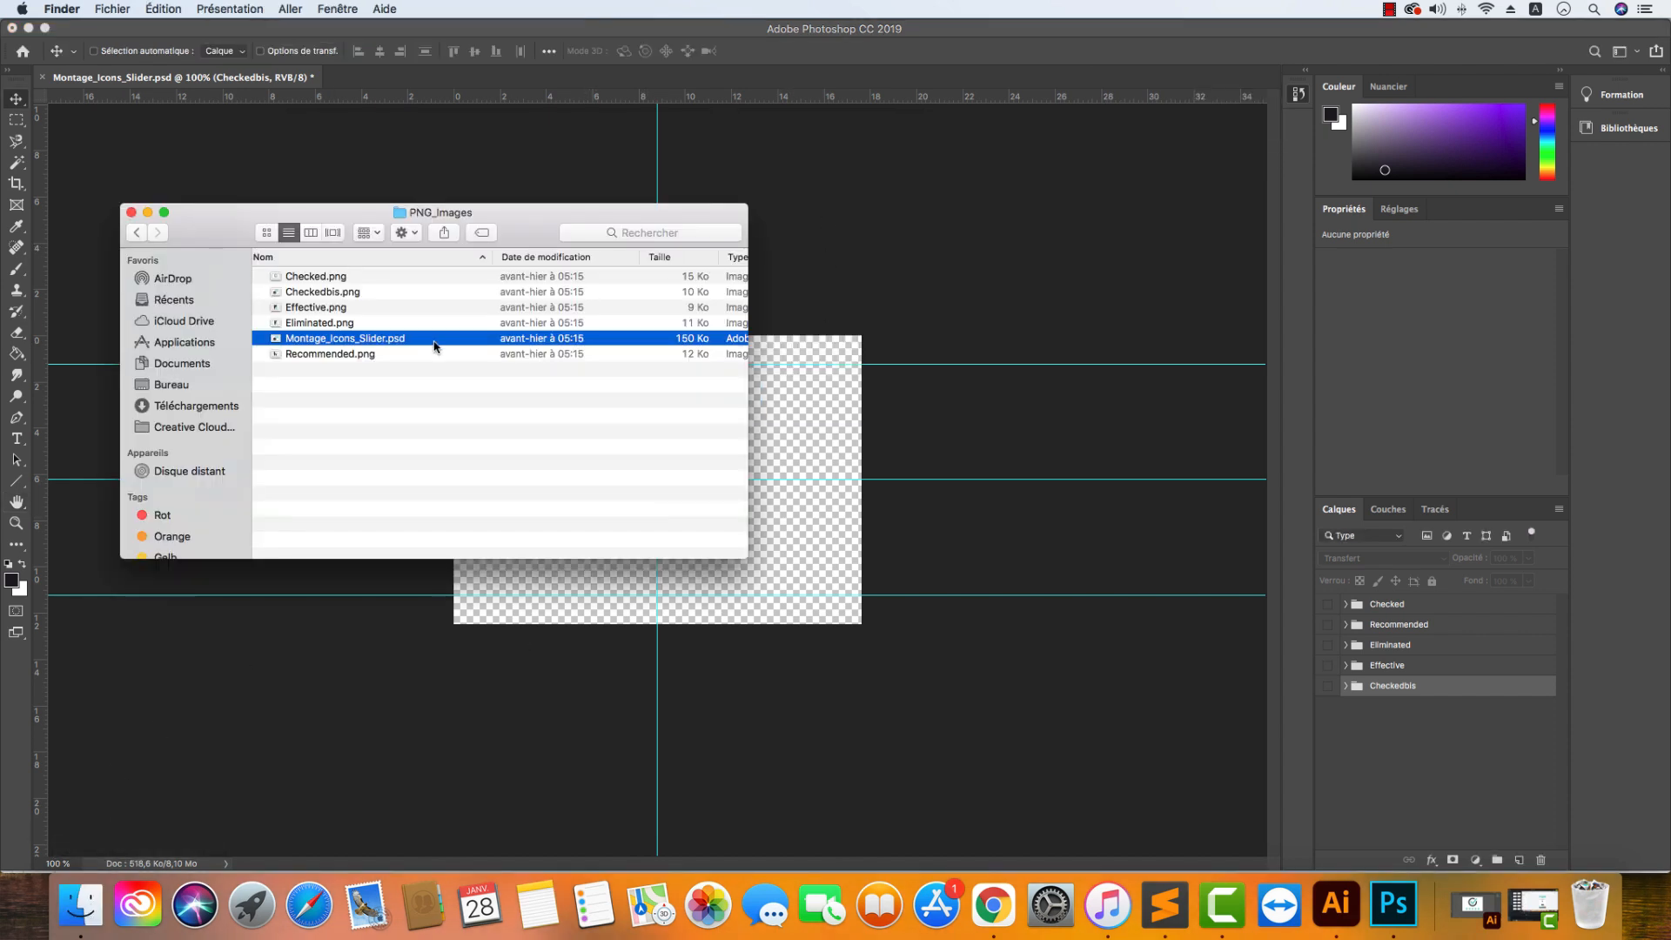
pyautogui.click(701, 277)
pyautogui.click(702, 293)
pyautogui.click(696, 307)
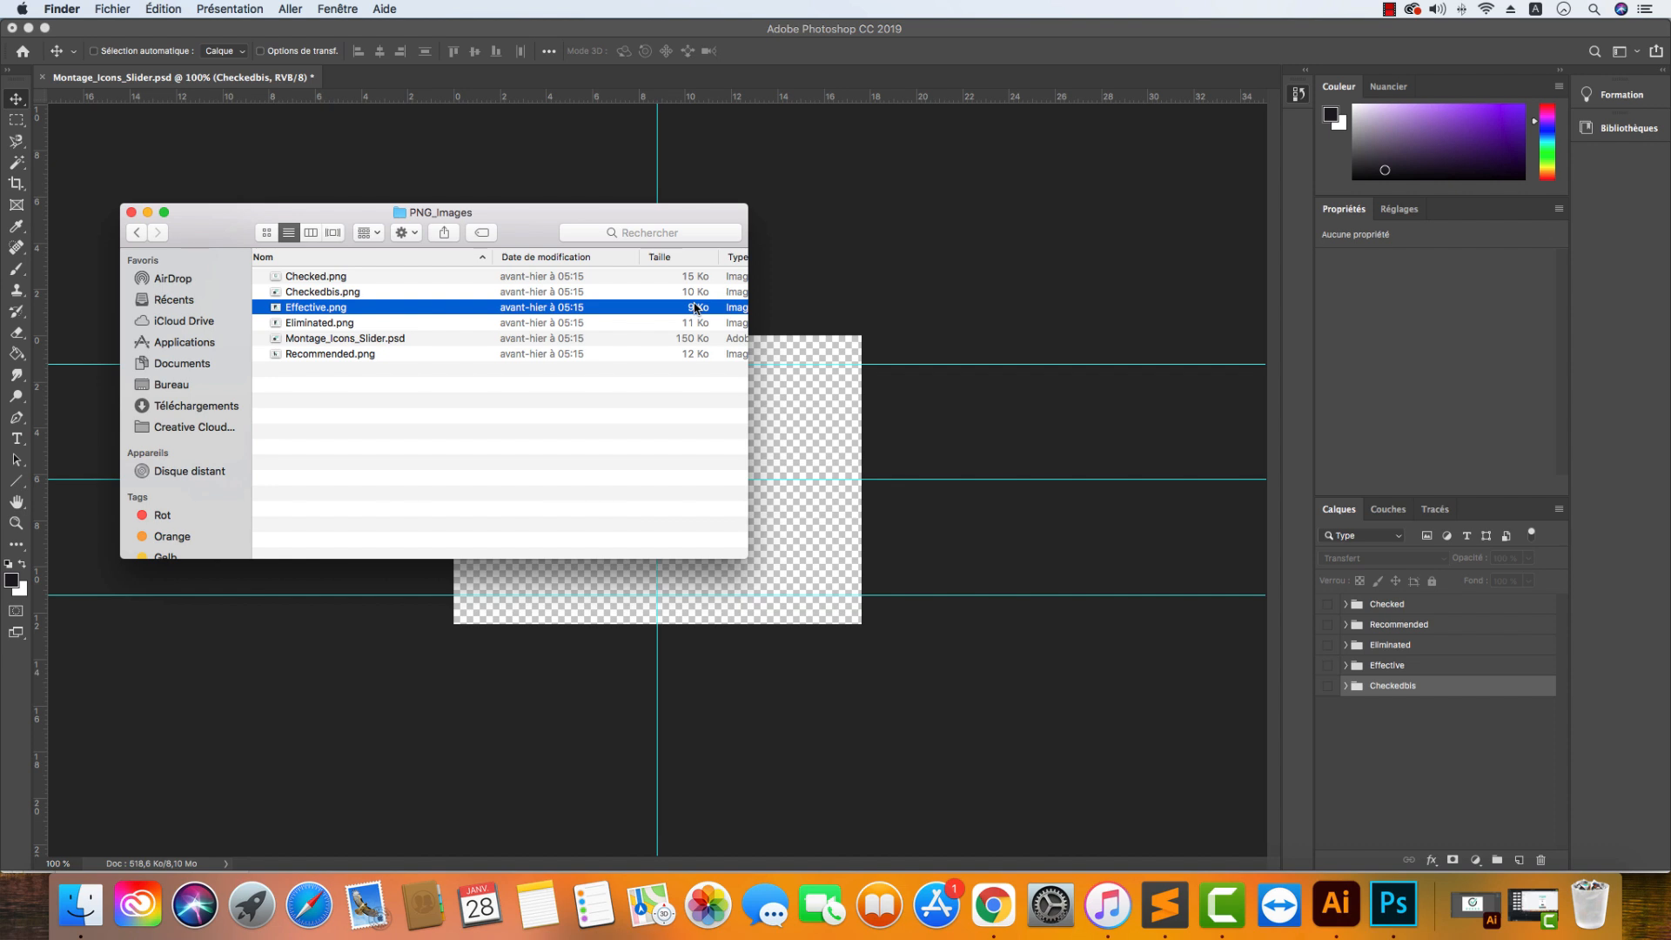
pyautogui.click(822, 291)
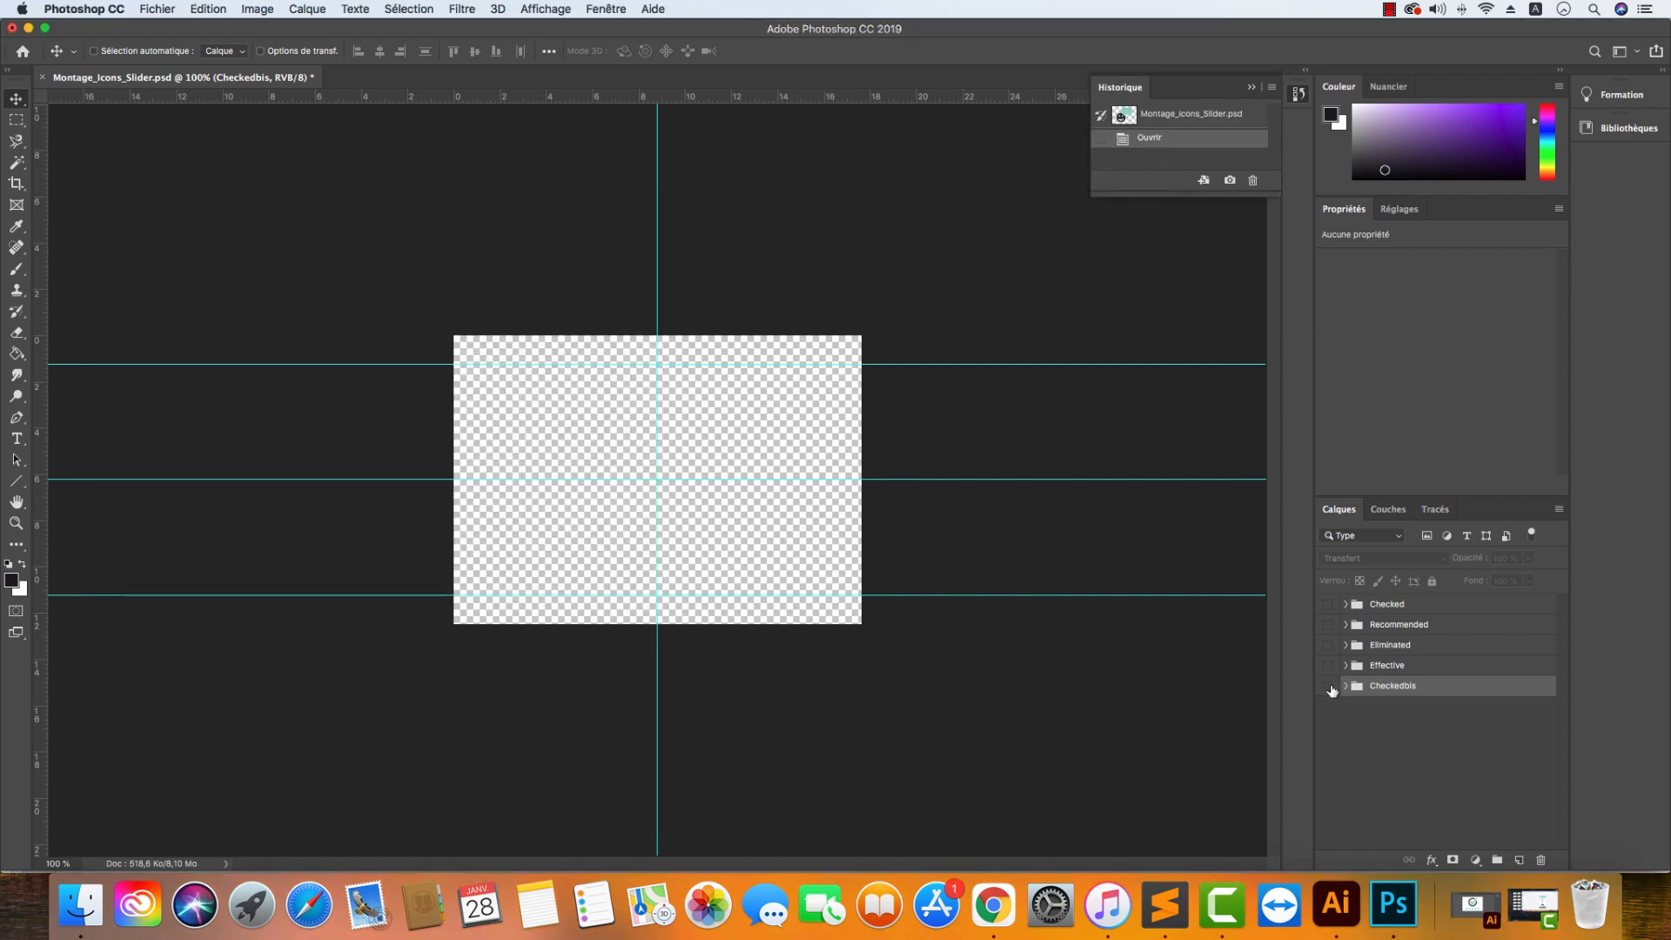
pyautogui.click(1327, 686)
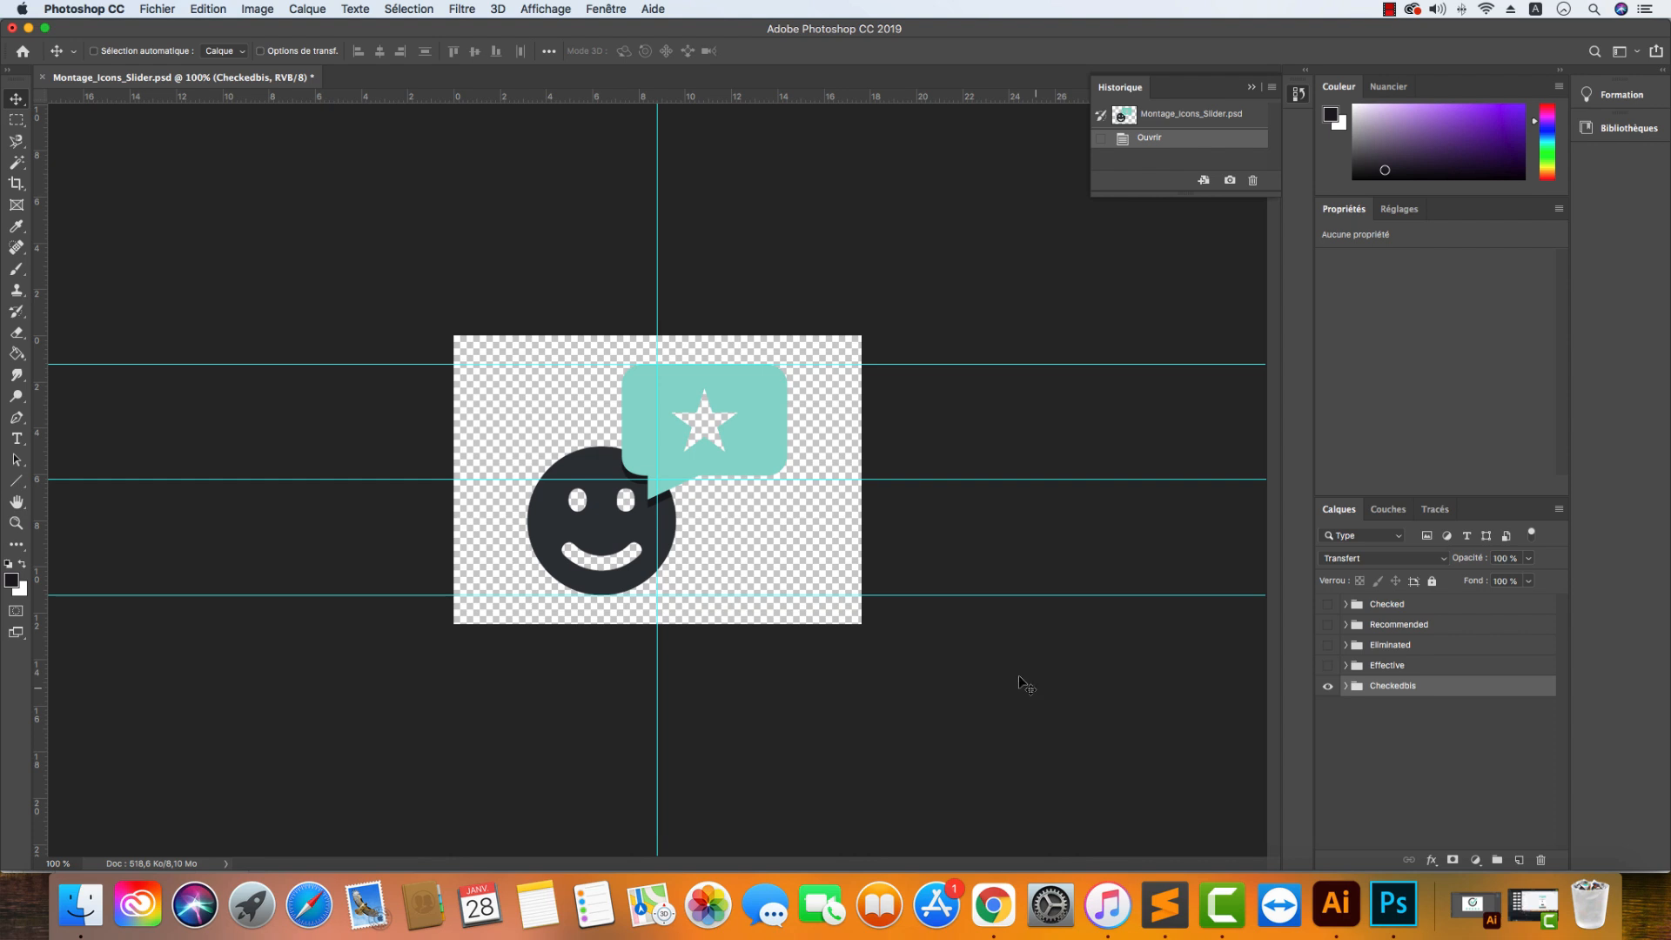
# Step: Open Montage_Icons_Slider.ai from the SVG_Images folder in Illustrator
pyautogui.click(80, 906)
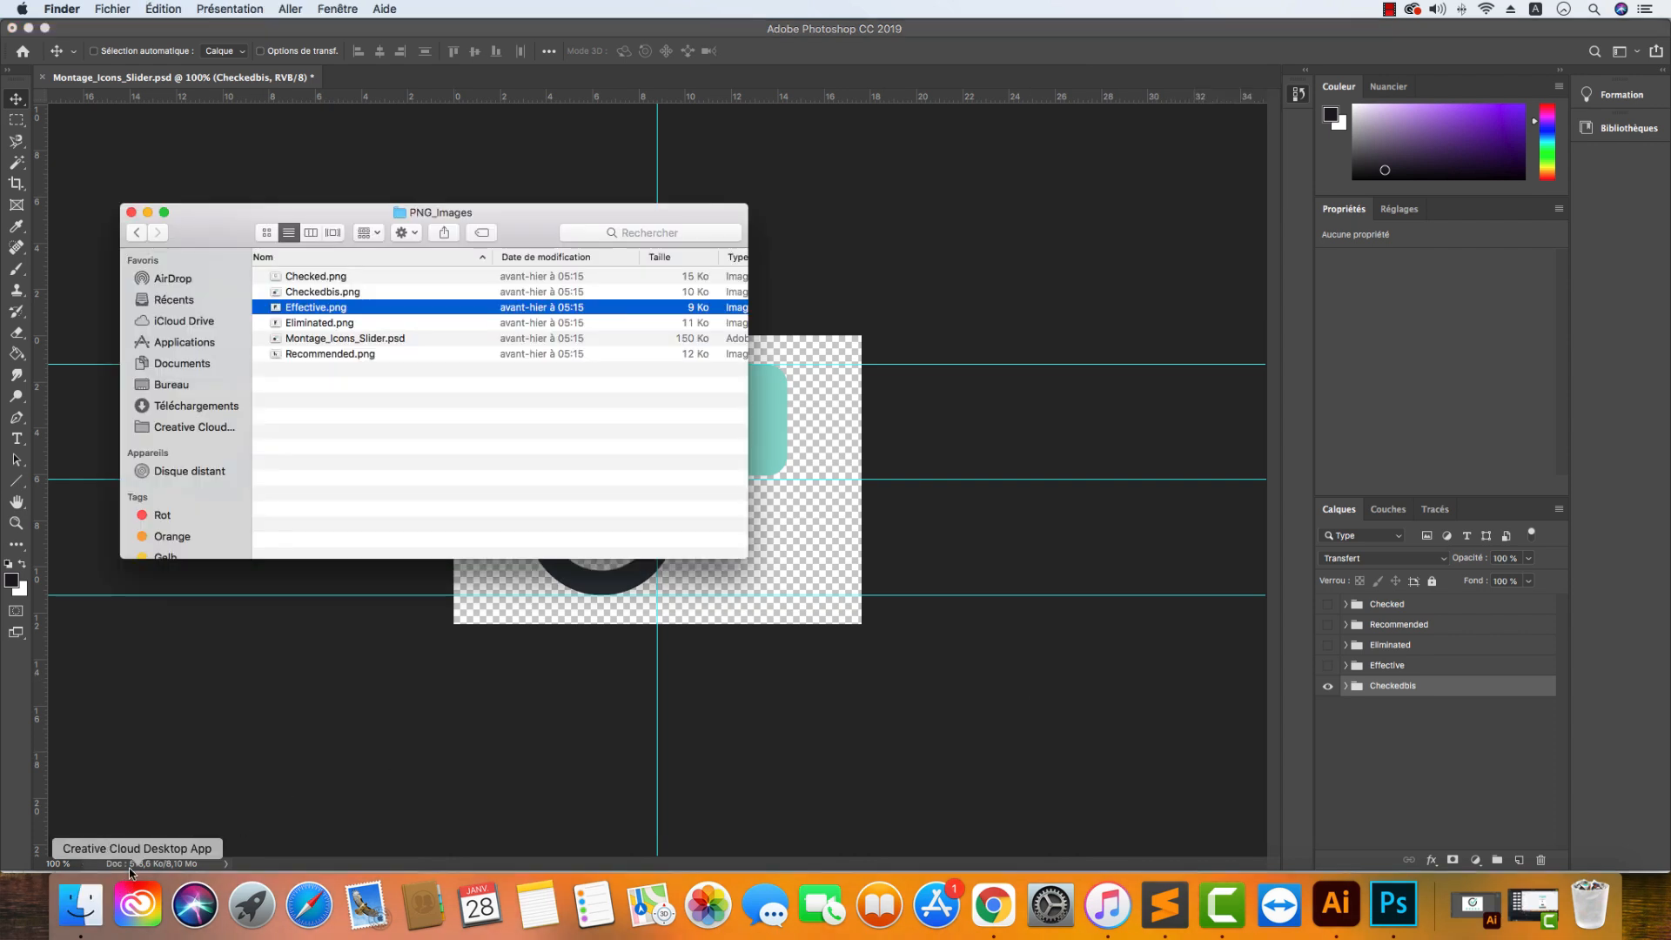
pyautogui.click(140, 237)
pyautogui.click(330, 296)
pyautogui.doubleClick(330, 293)
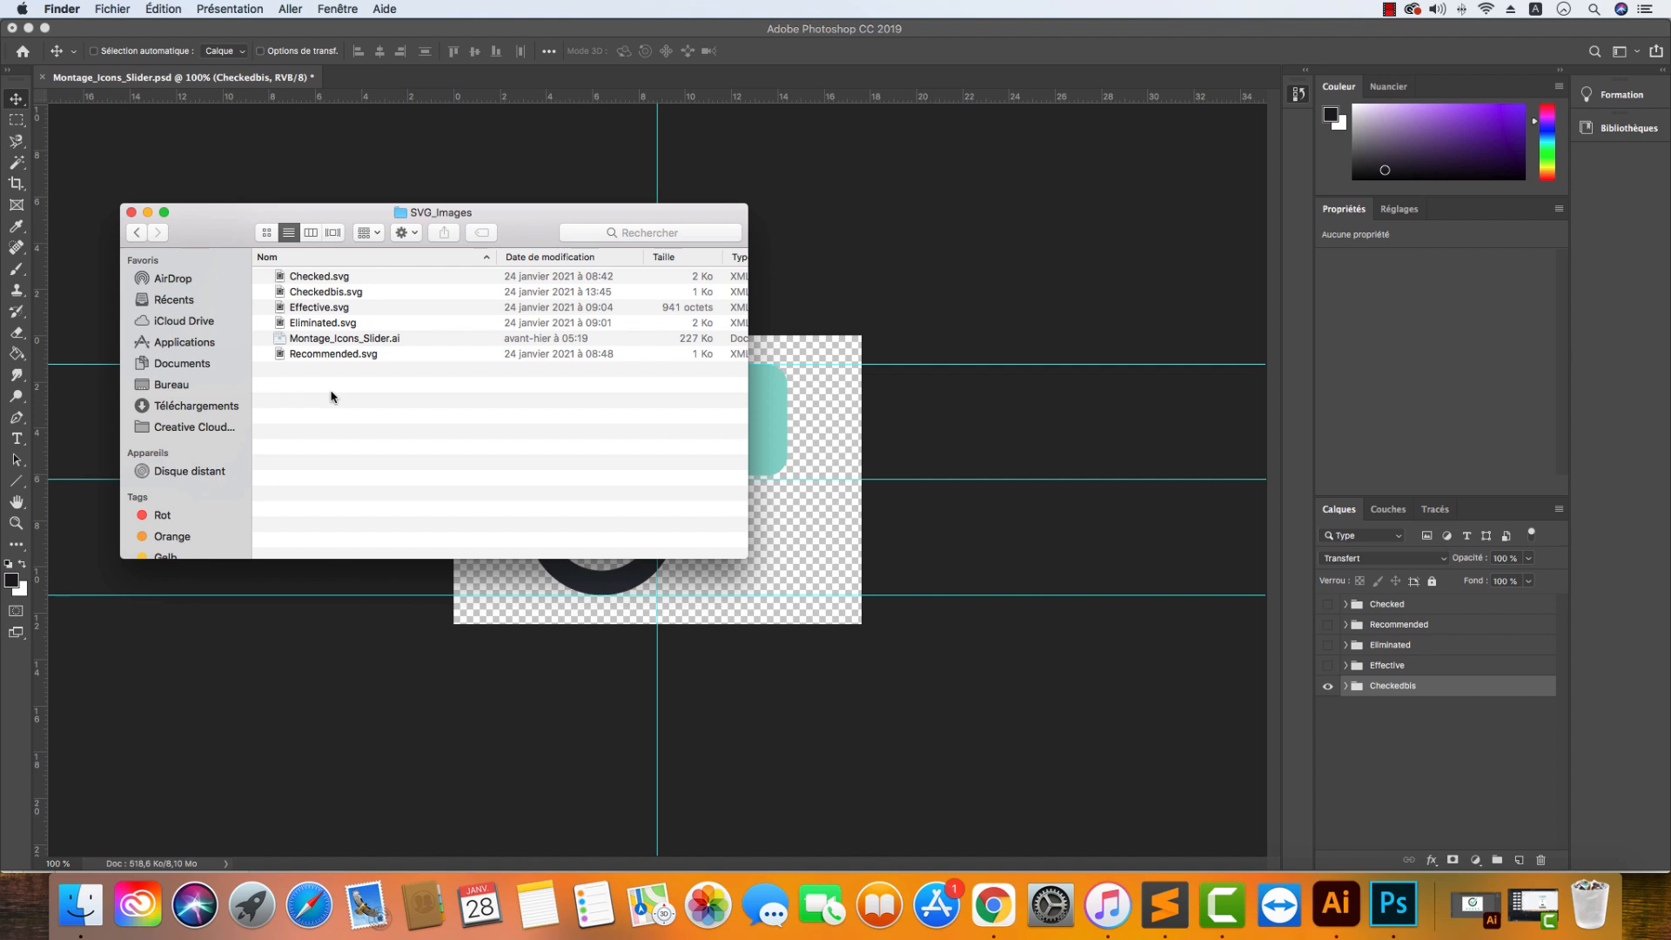
pyautogui.doubleClick(345, 338)
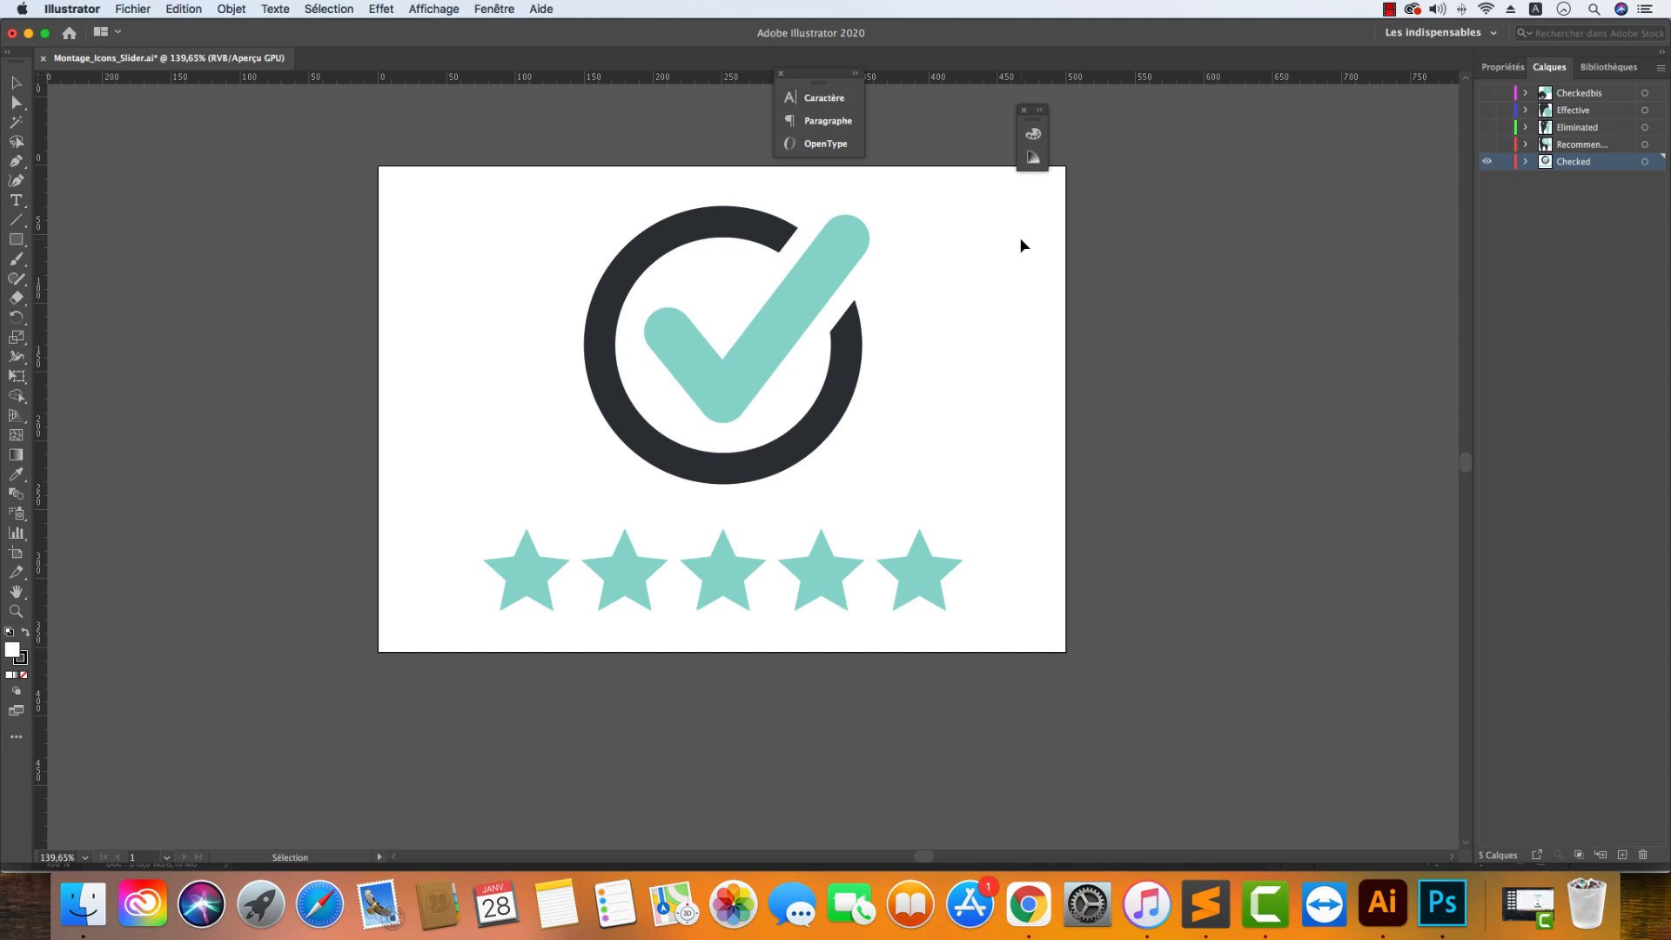
# Step: Delete the Checkedbis, Effective, Eliminated and Recommended layers, keeping only the Checked layer
pyautogui.click(1584, 144)
pyautogui.keyDown('shift'); pyautogui.click(1582, 94); pyautogui.keyUp('shift')
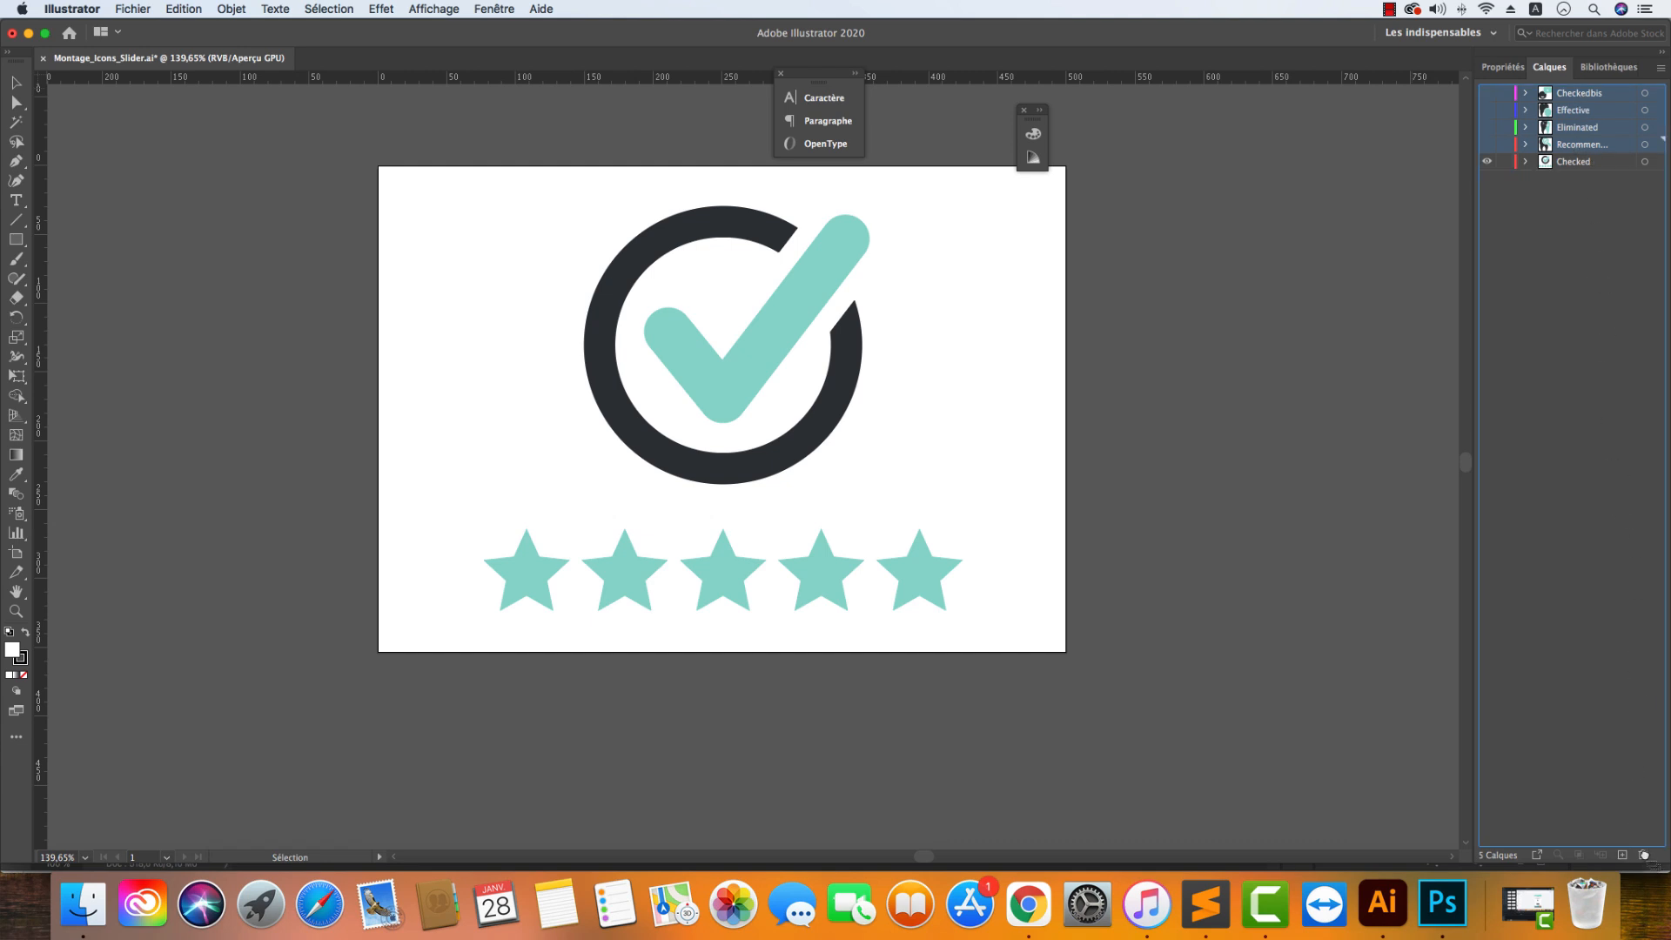
pyautogui.click(1643, 856)
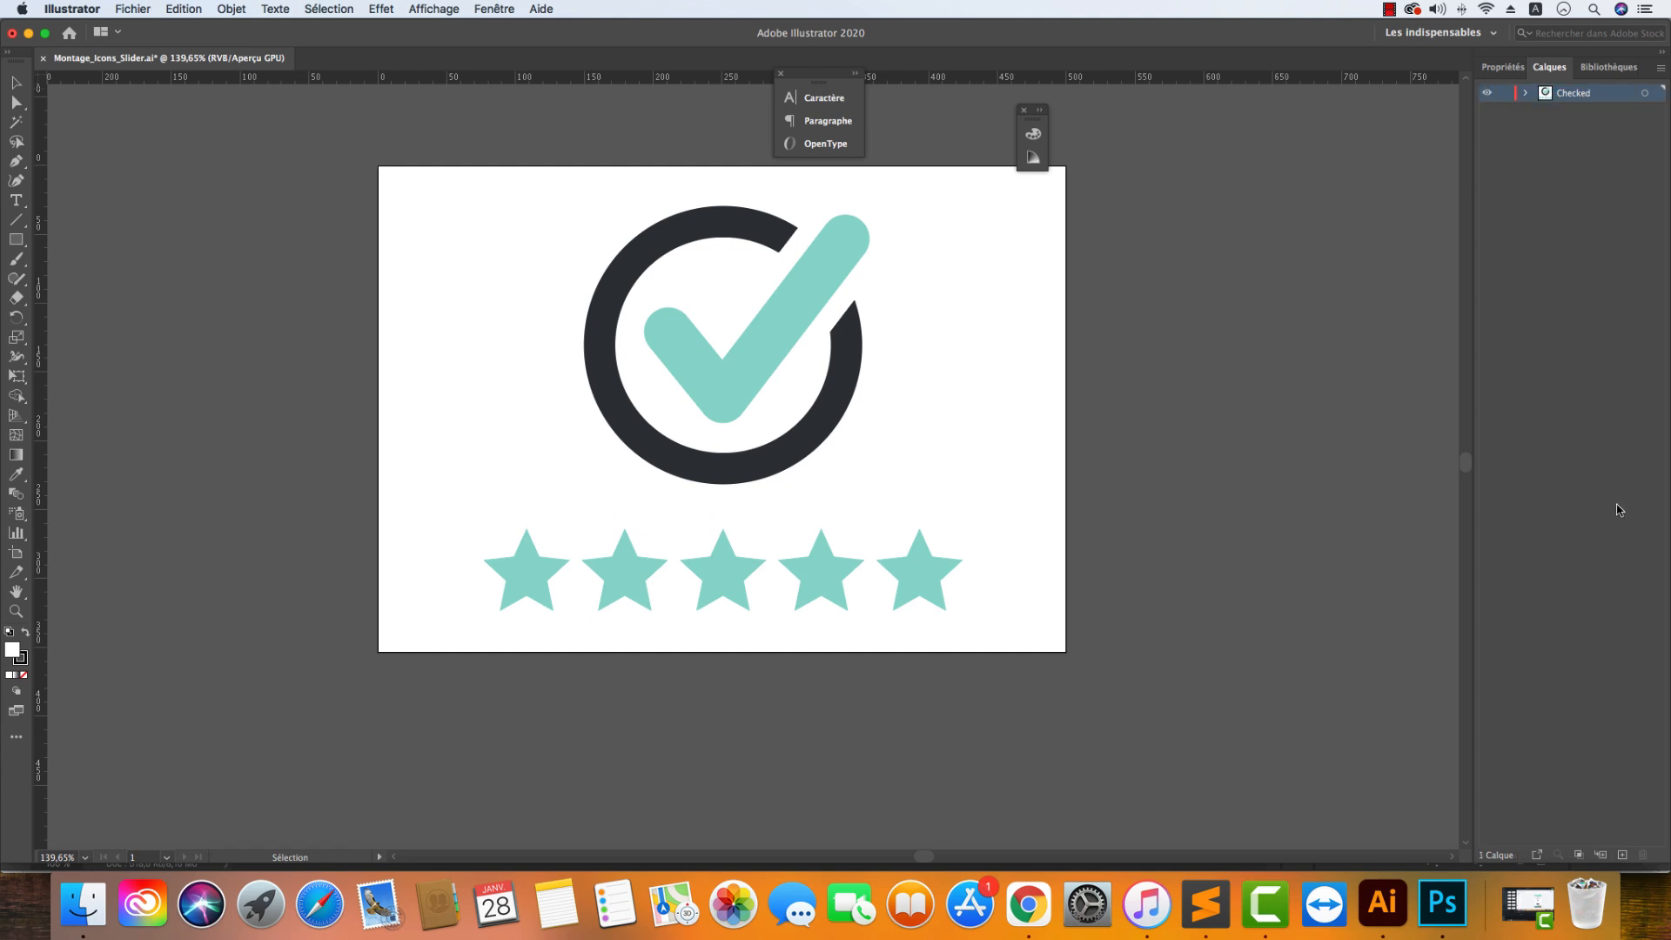
# Step: Undo the layer deletion in Illustrator and check the file sizes of Checked.svg and Checkedbis.svg in Finder
pyautogui.press('super+z')
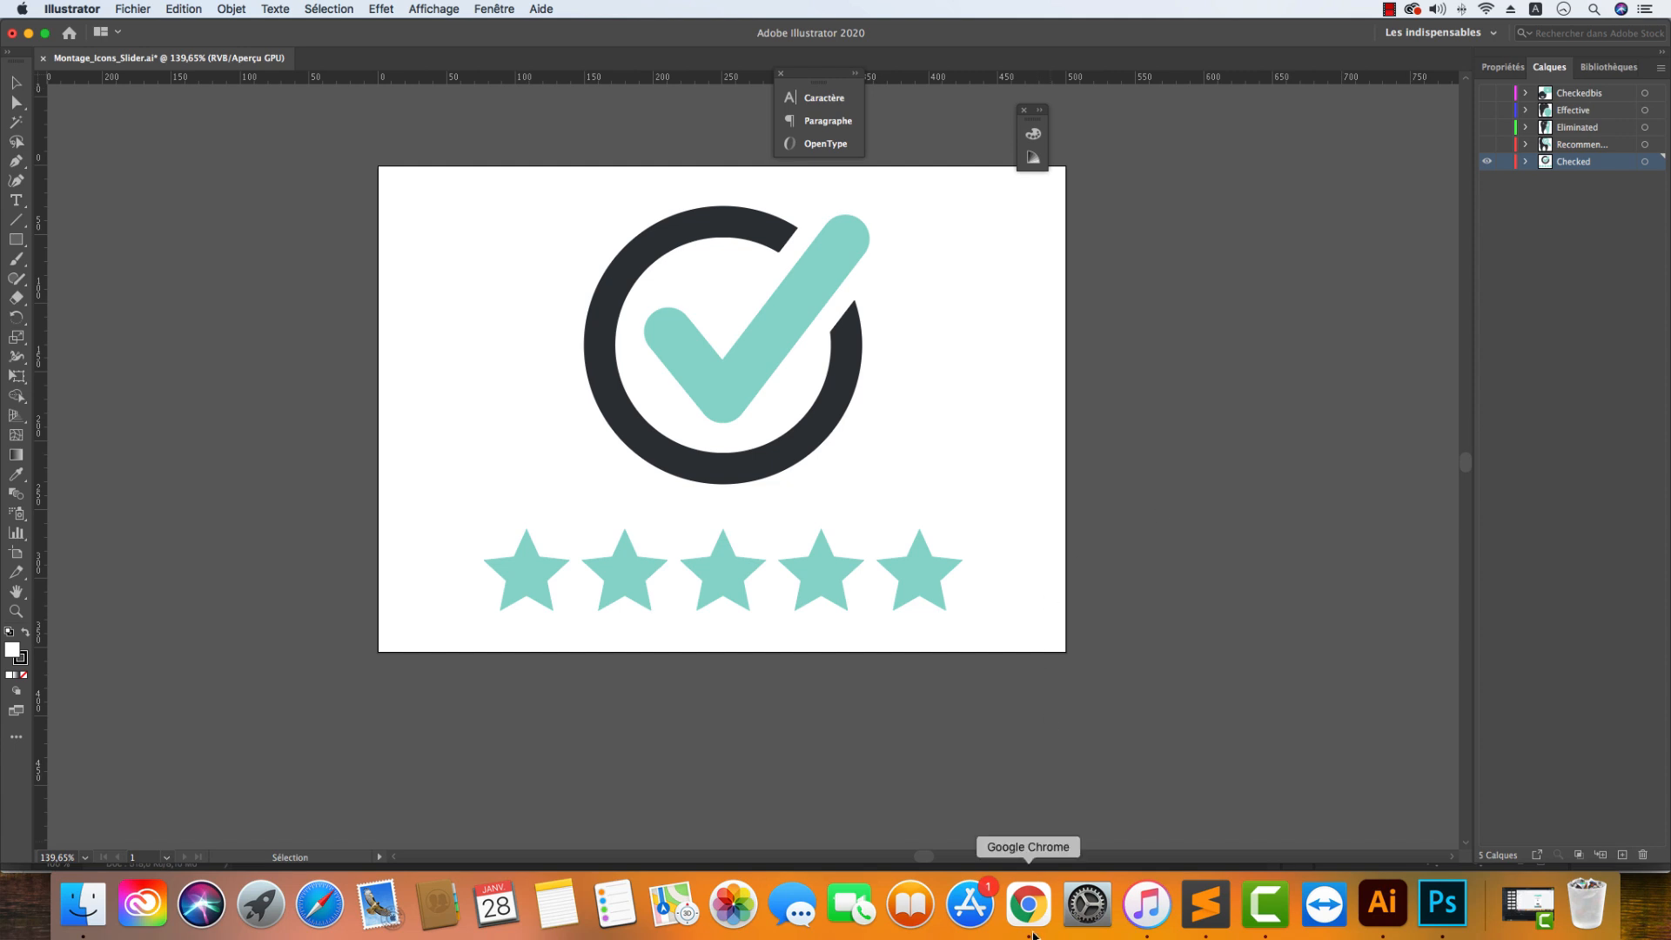
pyautogui.click(76, 908)
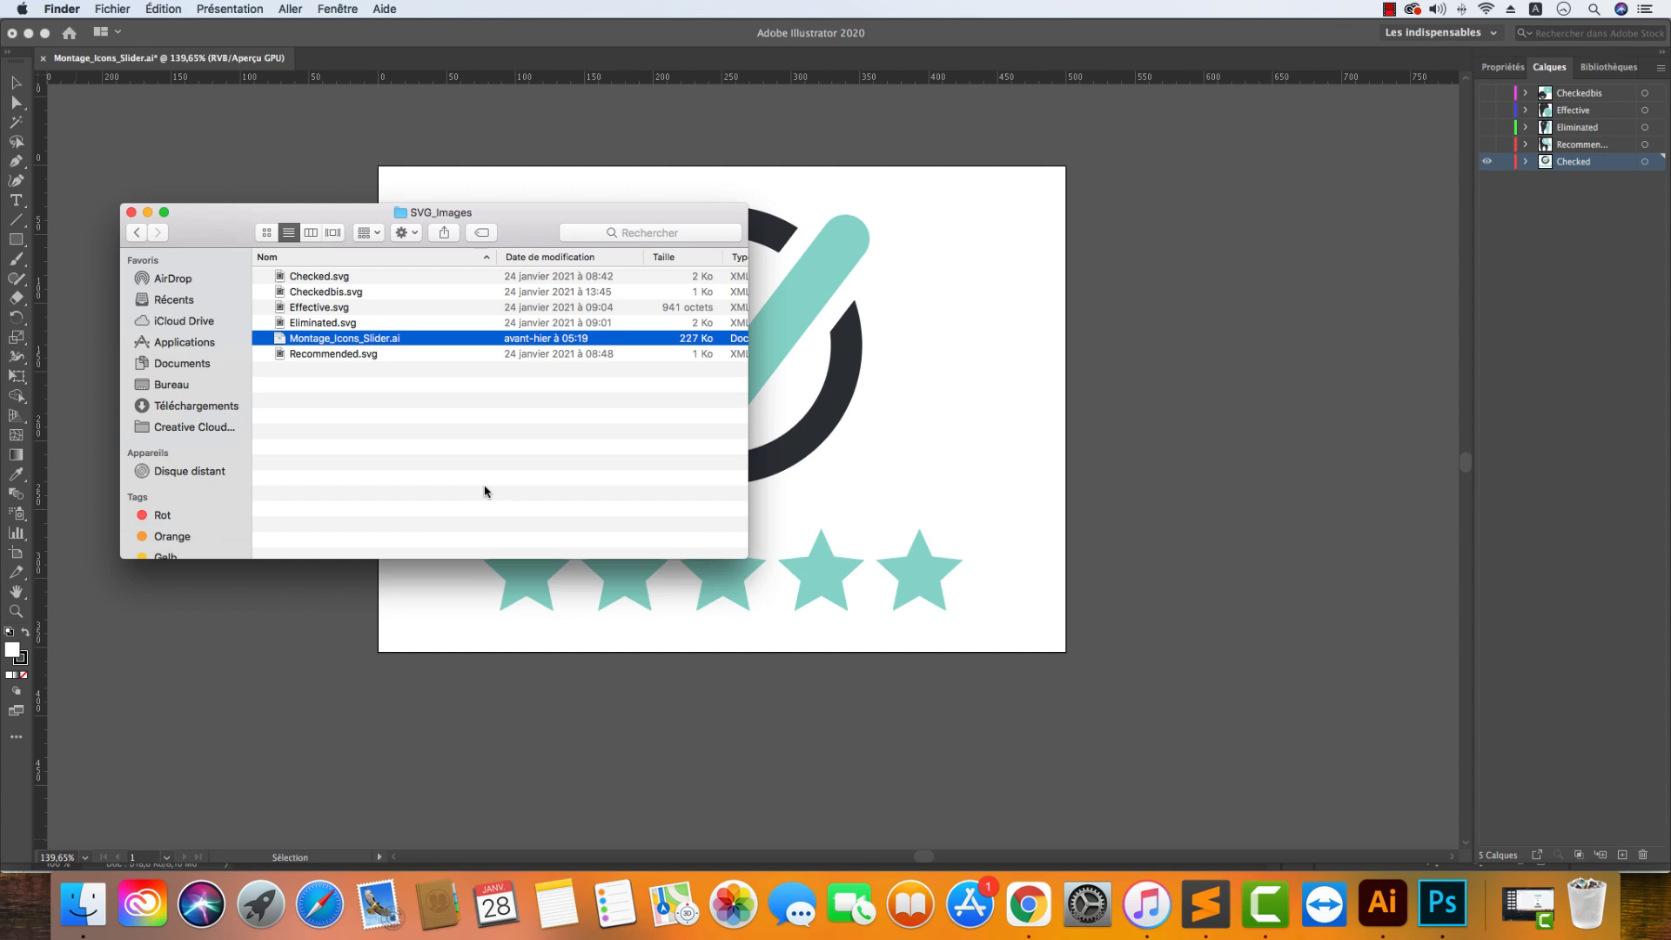
pyautogui.click(703, 276)
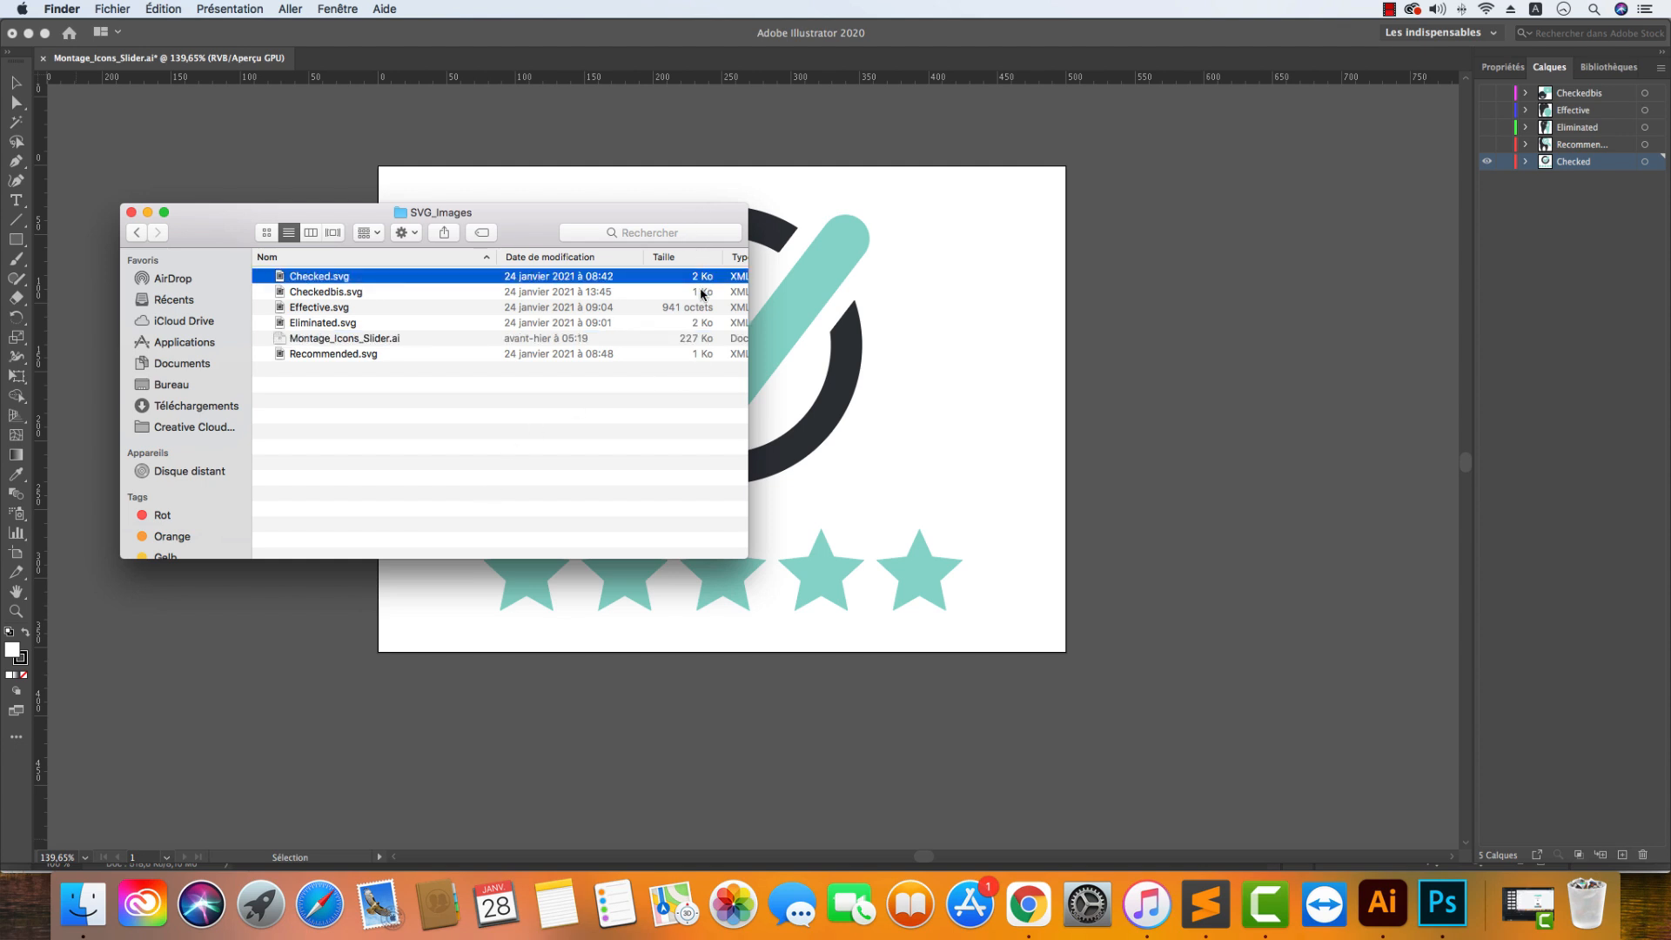
pyautogui.click(701, 293)
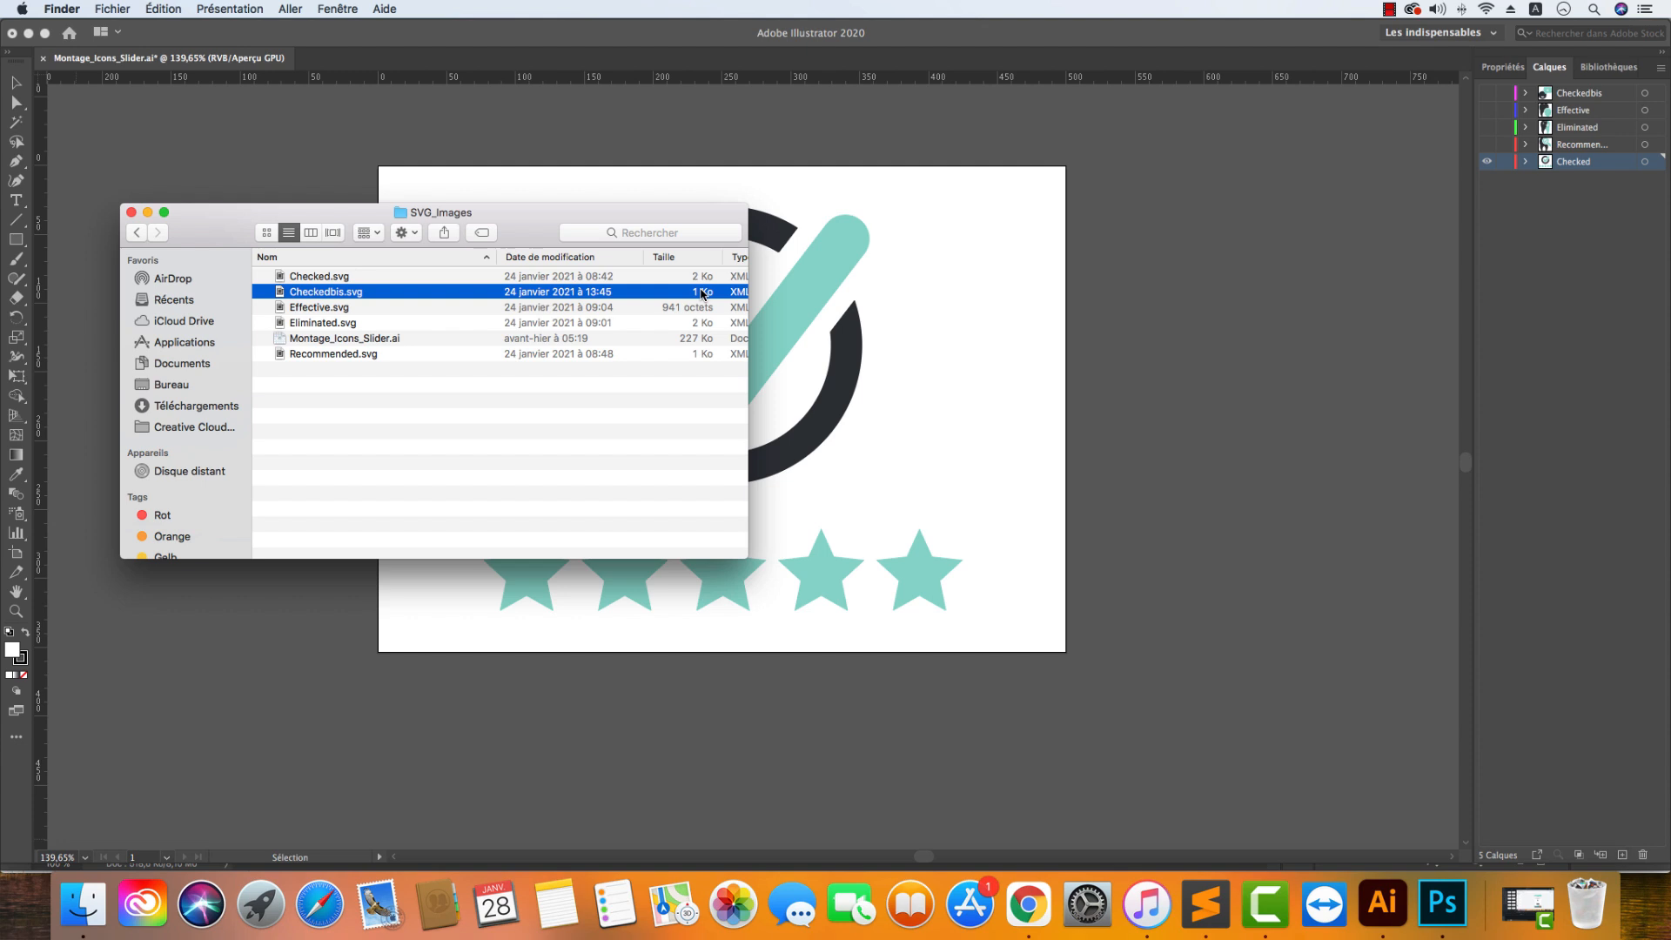
# Step: In Chrome, open the first Image Source block of Icons Slider No Truncate and highlight the id value Checked in its SVG code
pyautogui.click(1022, 909)
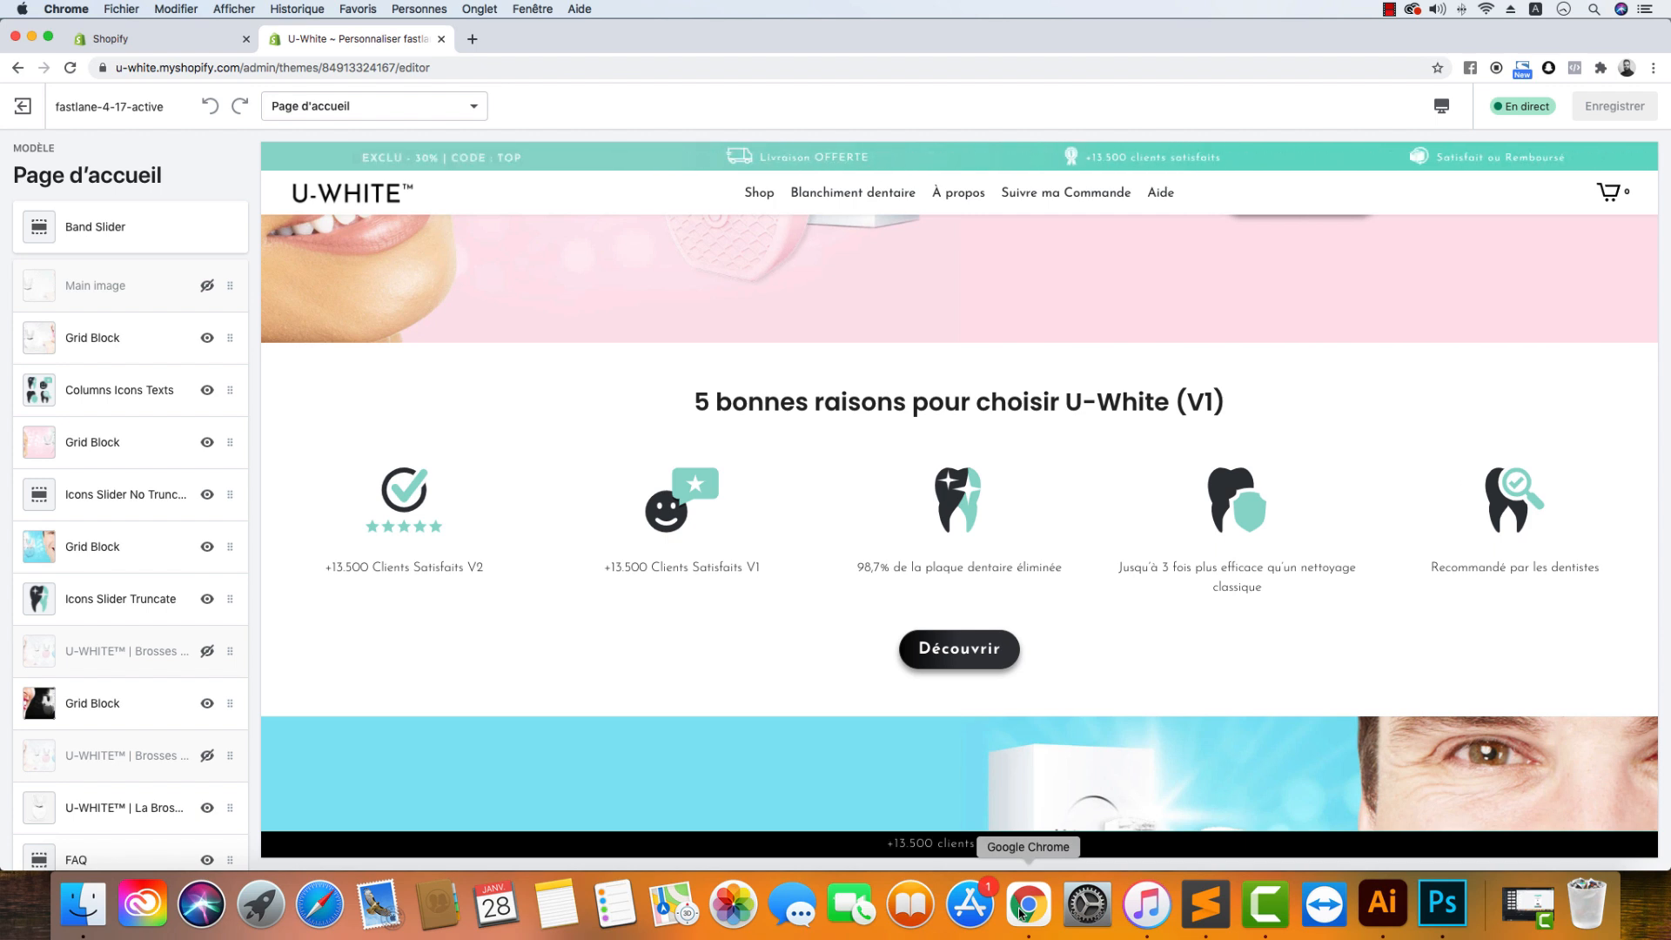
pyautogui.click(117, 496)
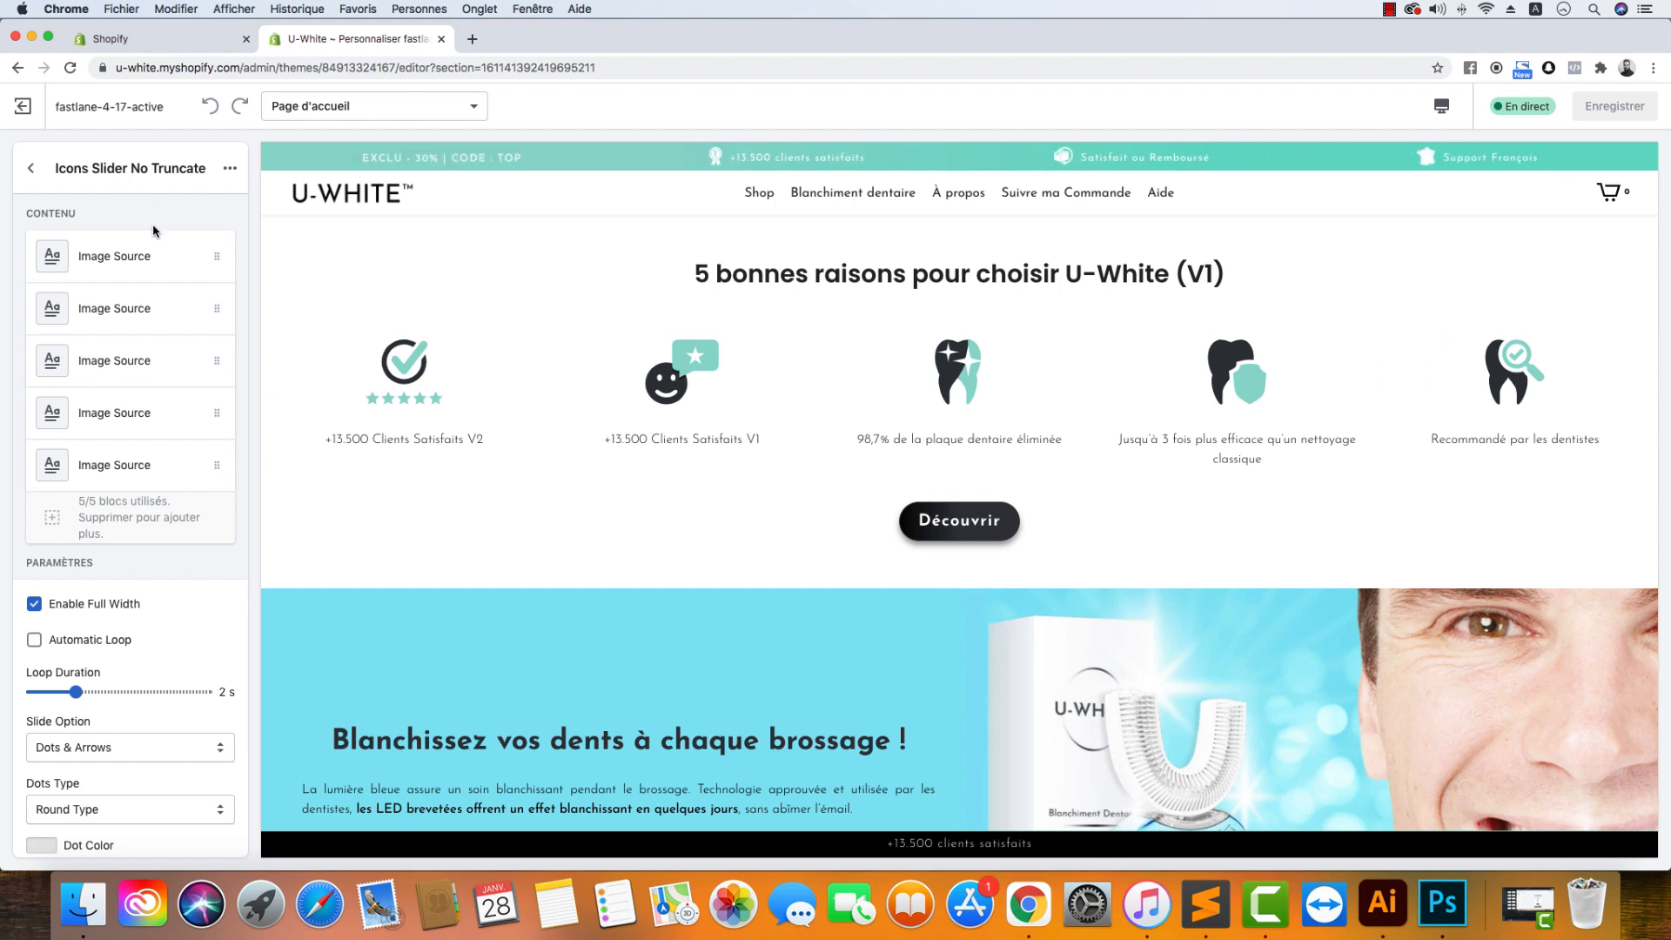
pyautogui.click(166, 255)
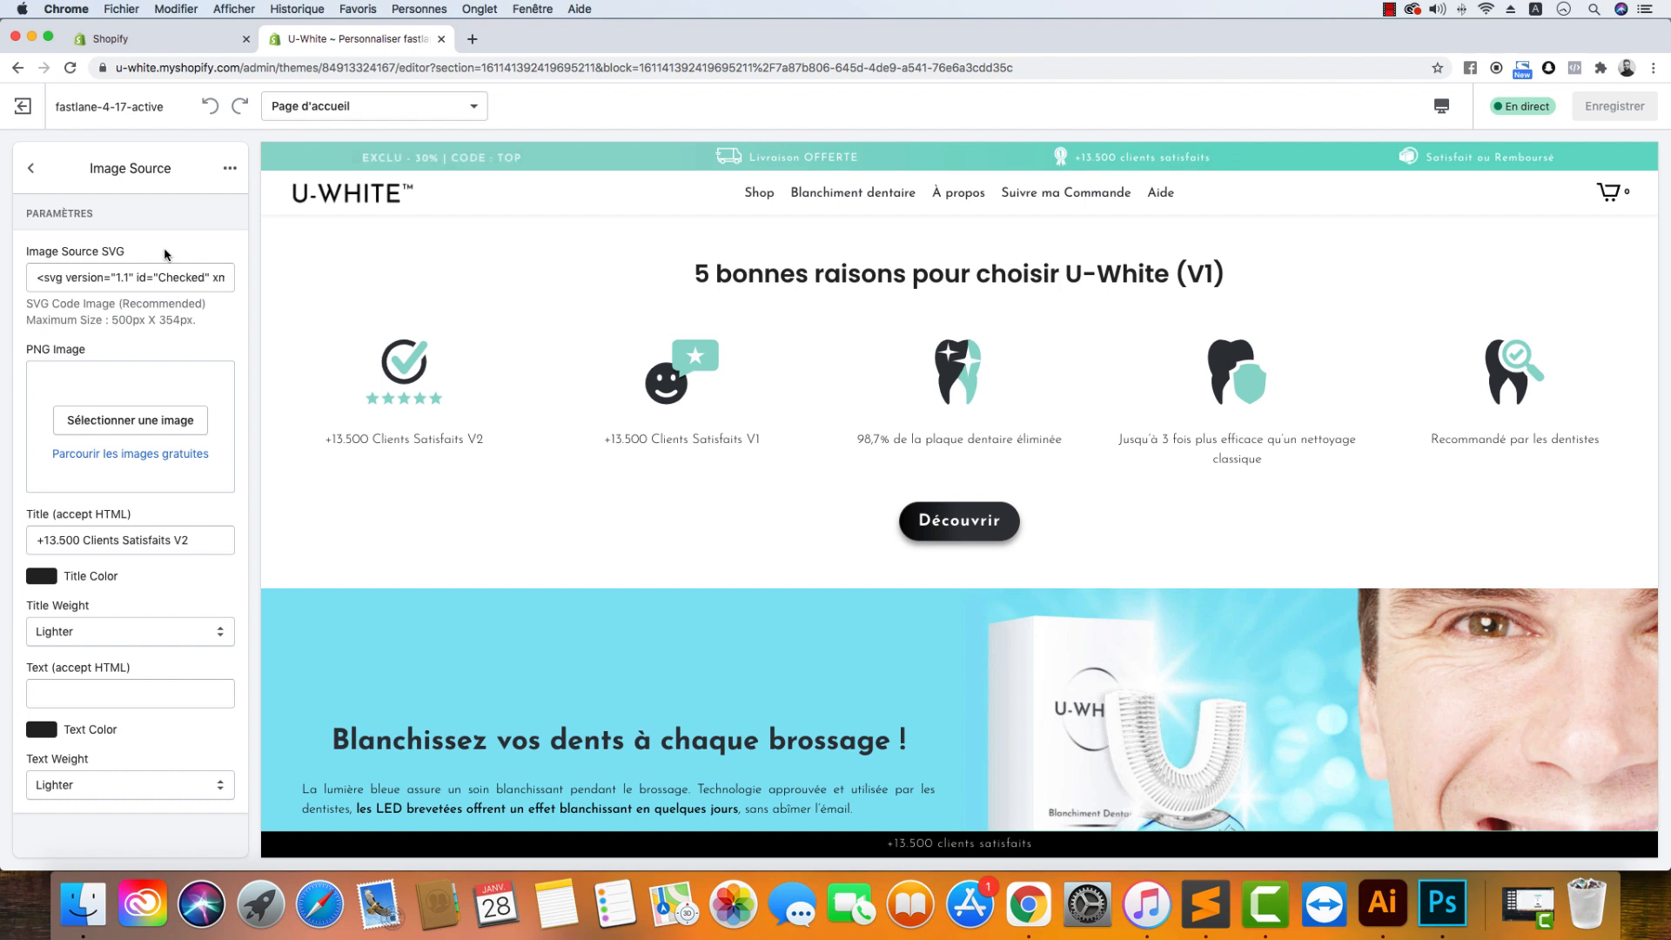
pyautogui.click(150, 280)
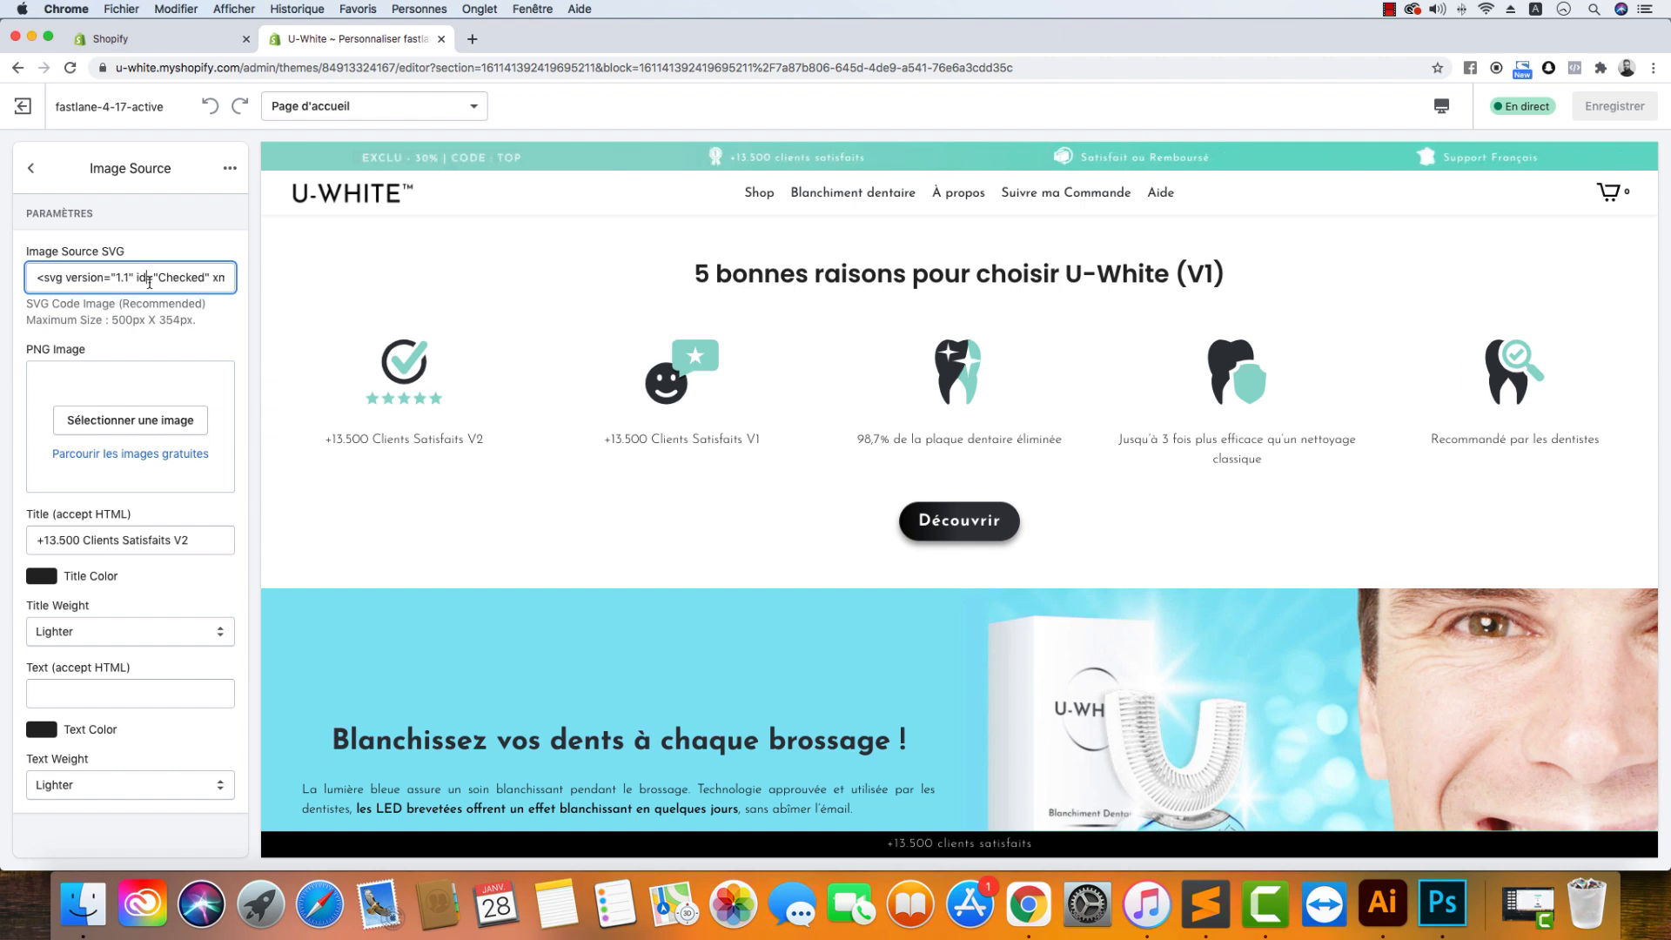
pyautogui.moveTo(159, 278); pyautogui.dragTo(205, 277)
# Step: In Photoshop, toggle the visibility of the Checkedbis, Effective and Eliminated groups, leaving all groups hidden
pyautogui.click(1436, 923)
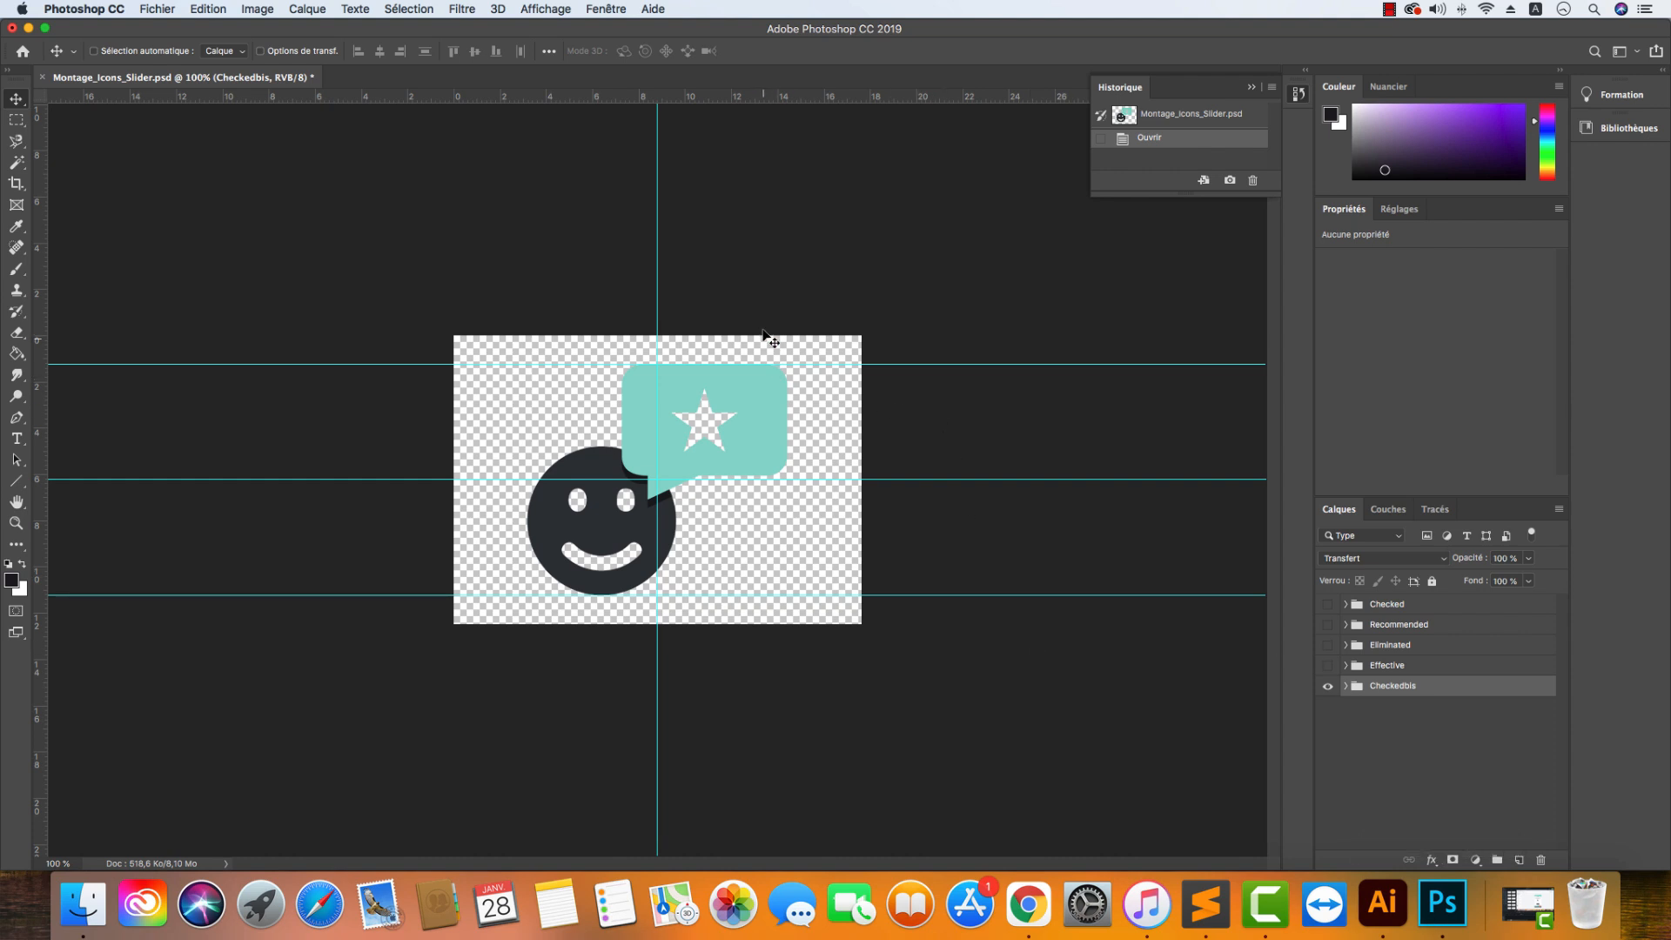
pyautogui.click(1328, 686)
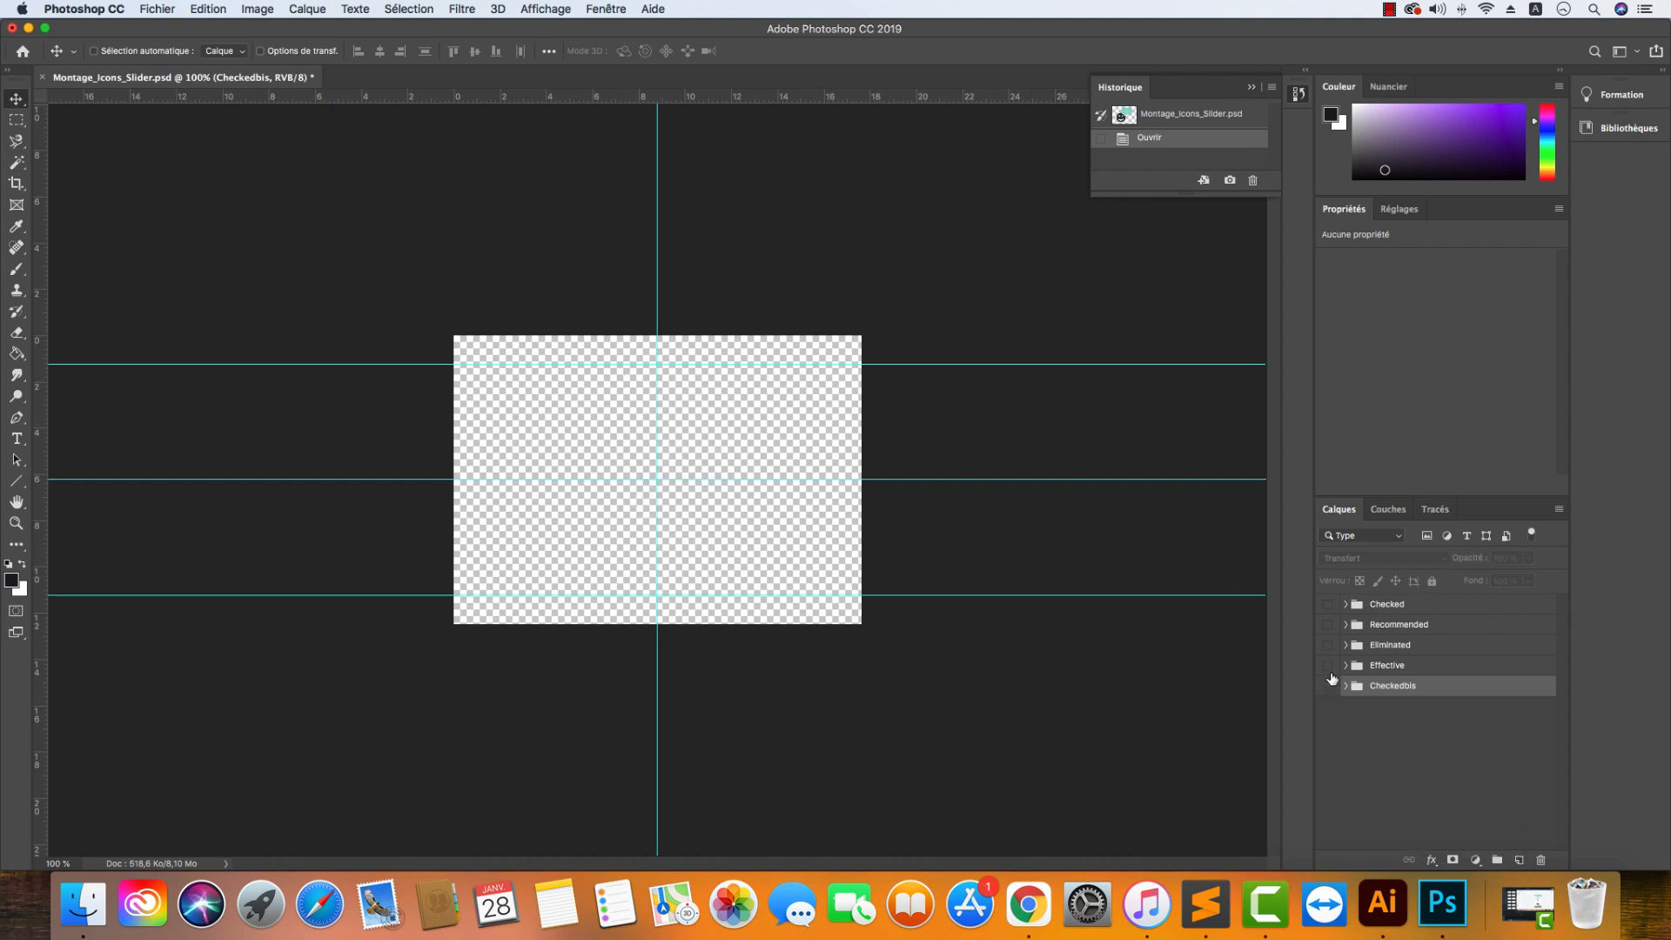
pyautogui.click(1327, 665)
pyautogui.click(1328, 647)
pyautogui.click(1328, 667)
pyautogui.click(1326, 687)
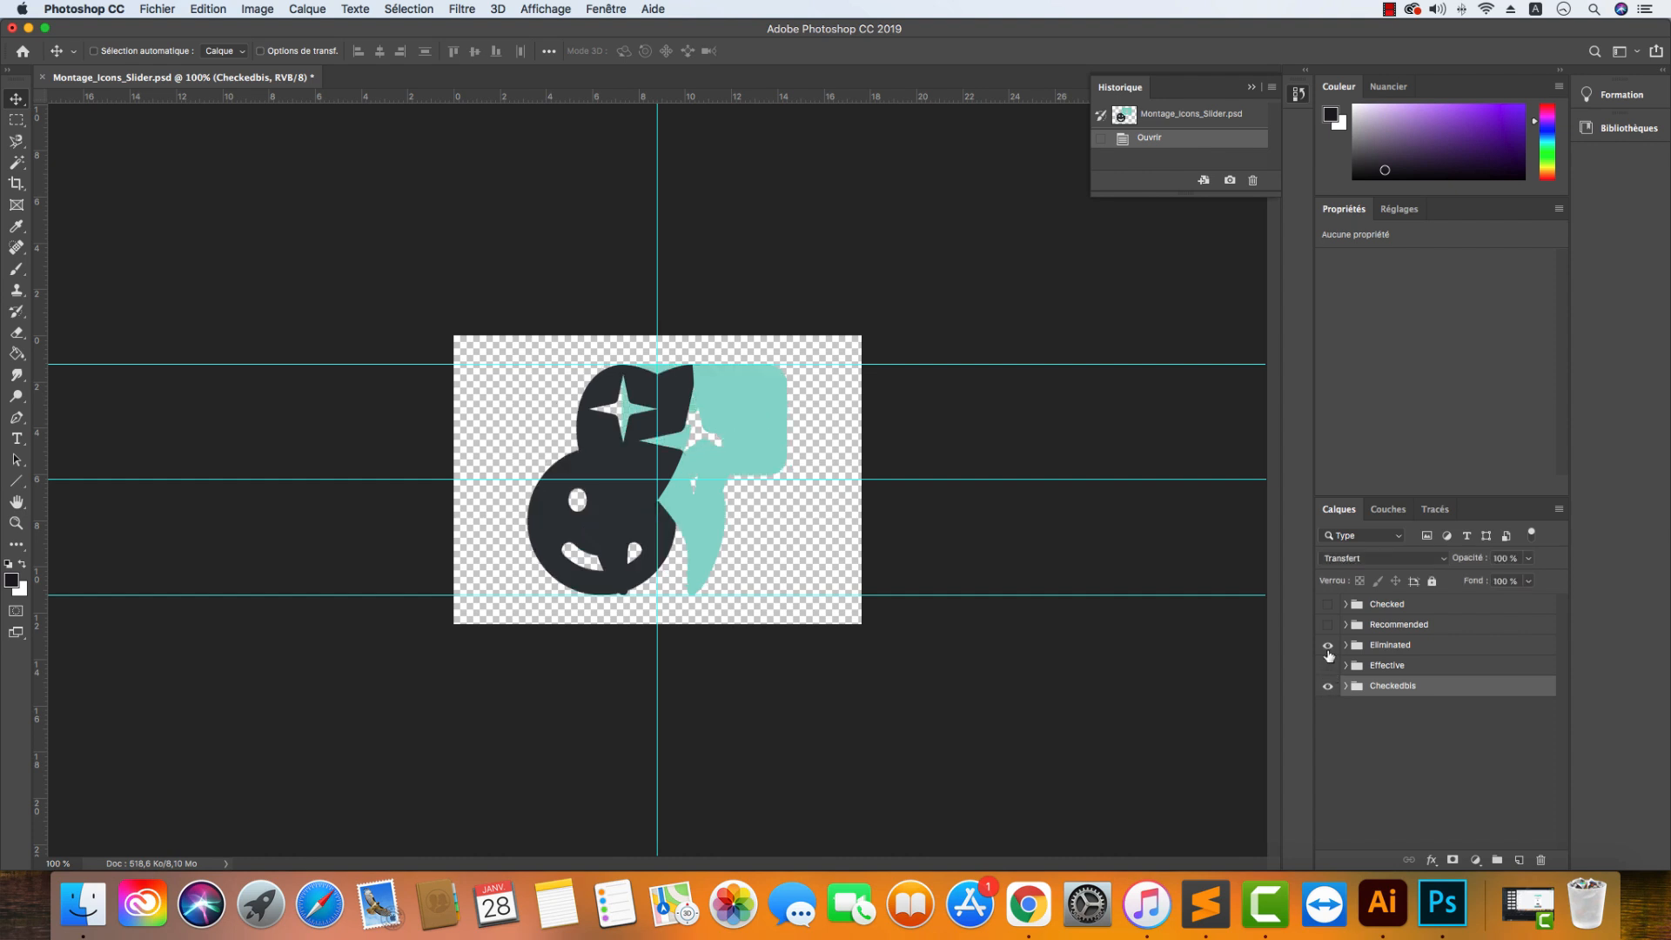
pyautogui.click(1328, 647)
pyautogui.click(1327, 687)
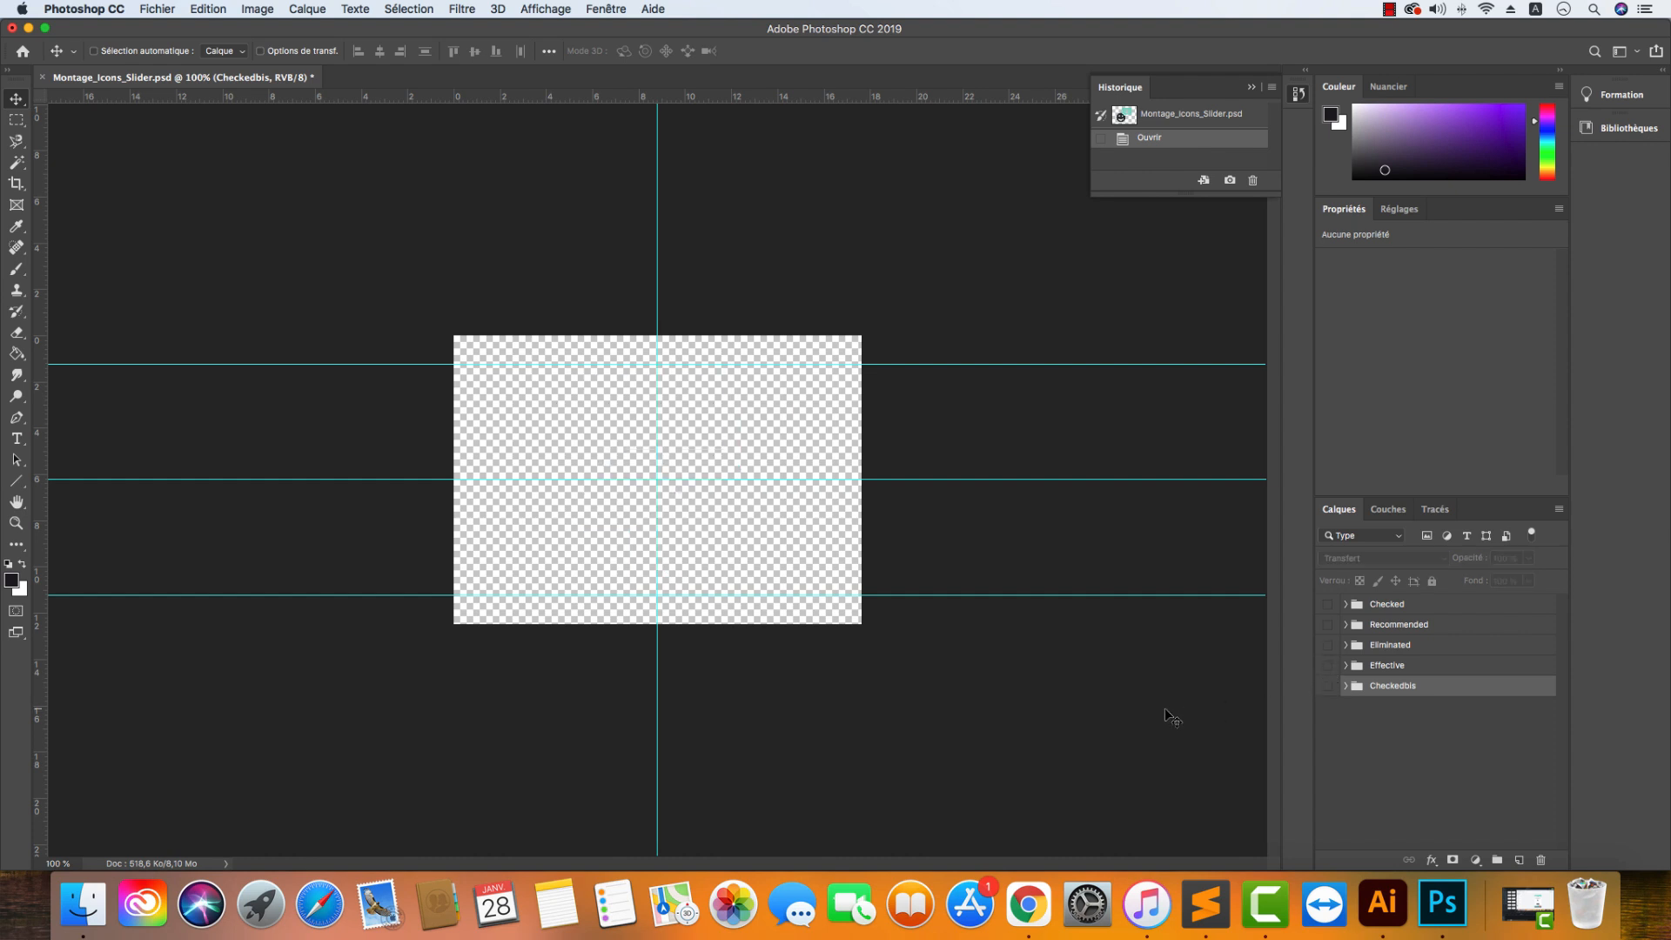
# Step: Back in Chrome, review the Image Source block's Title Color, Title Weight and Text settings without changing them
pyautogui.click(1028, 905)
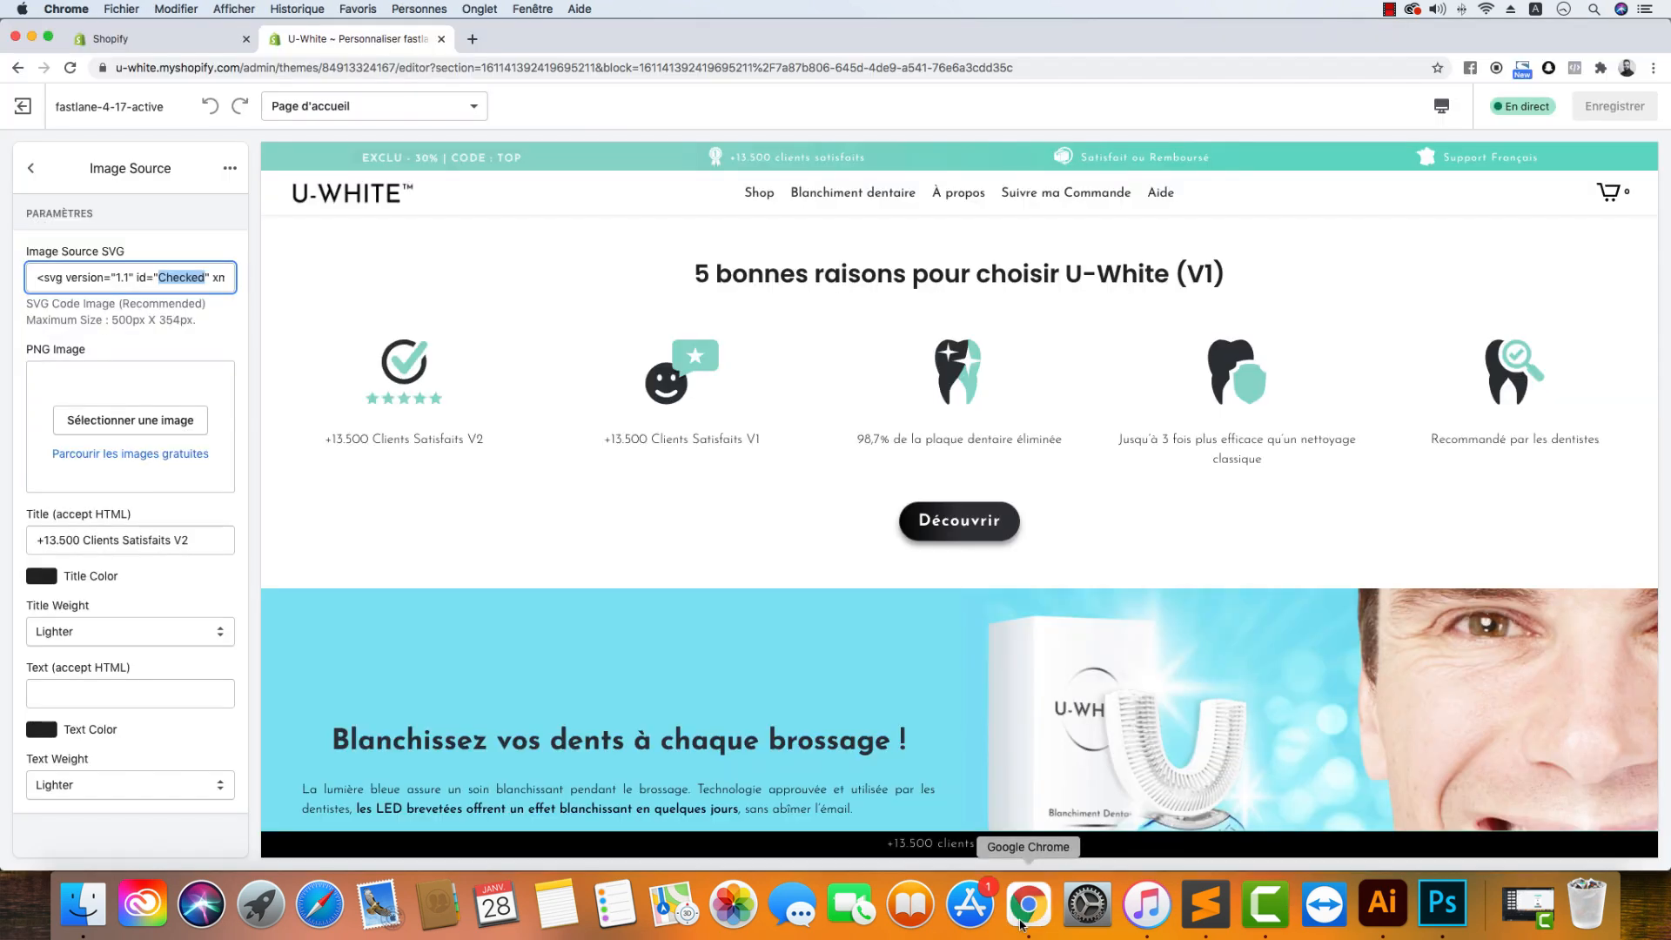
pyautogui.click(63, 298)
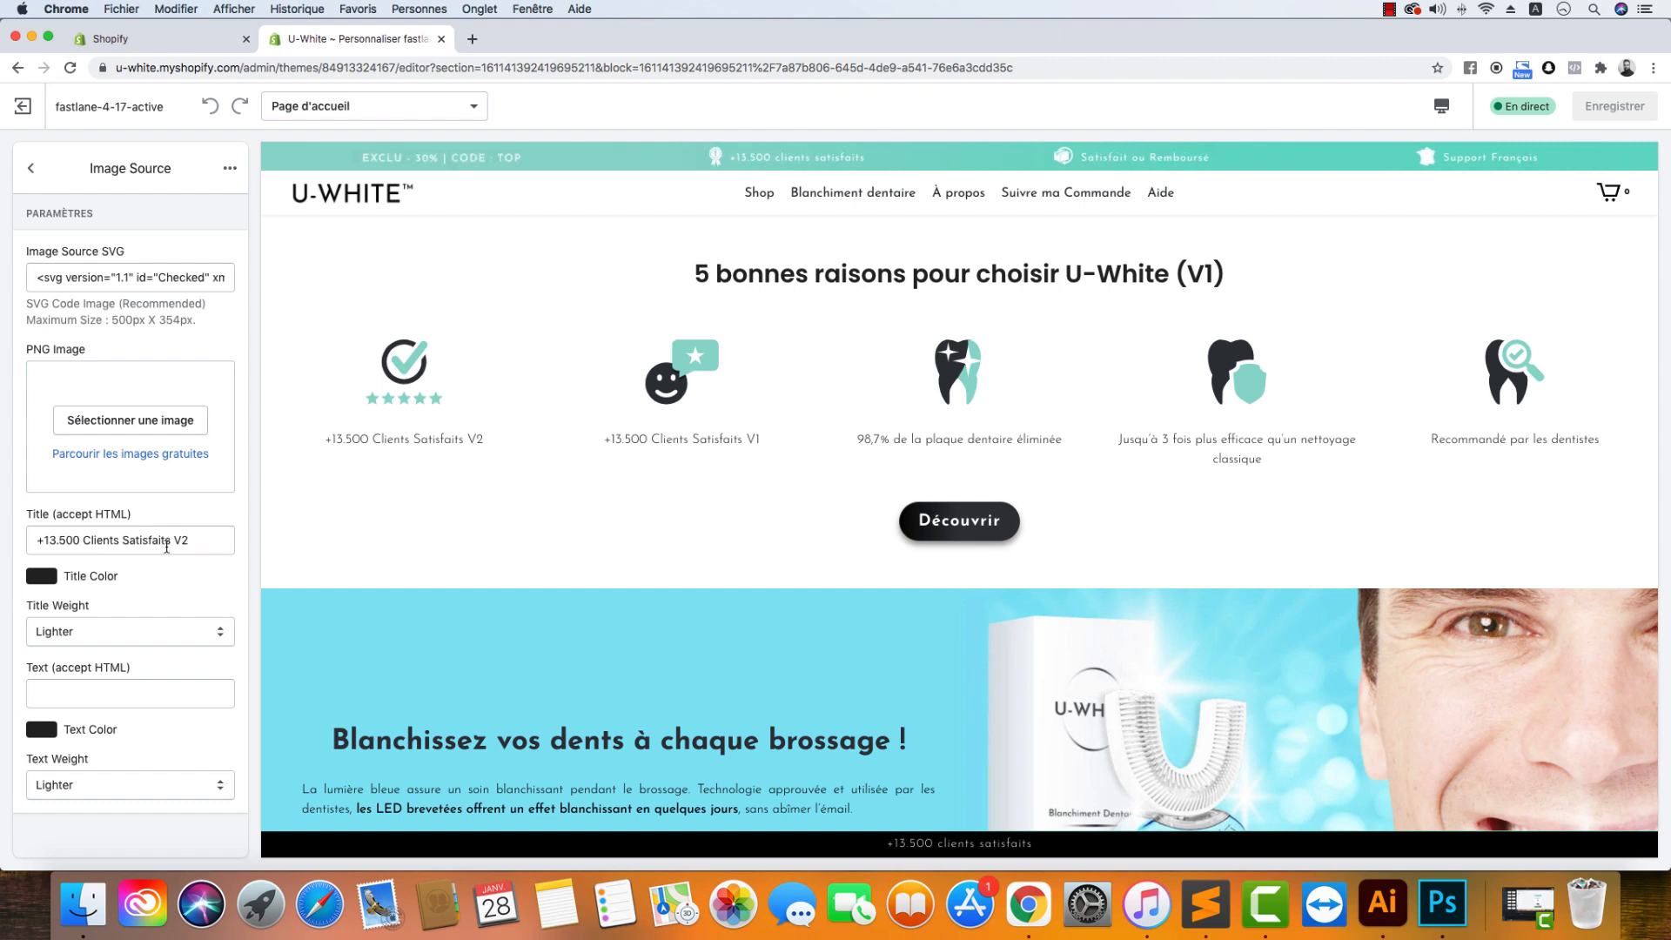
pyautogui.click(41, 576)
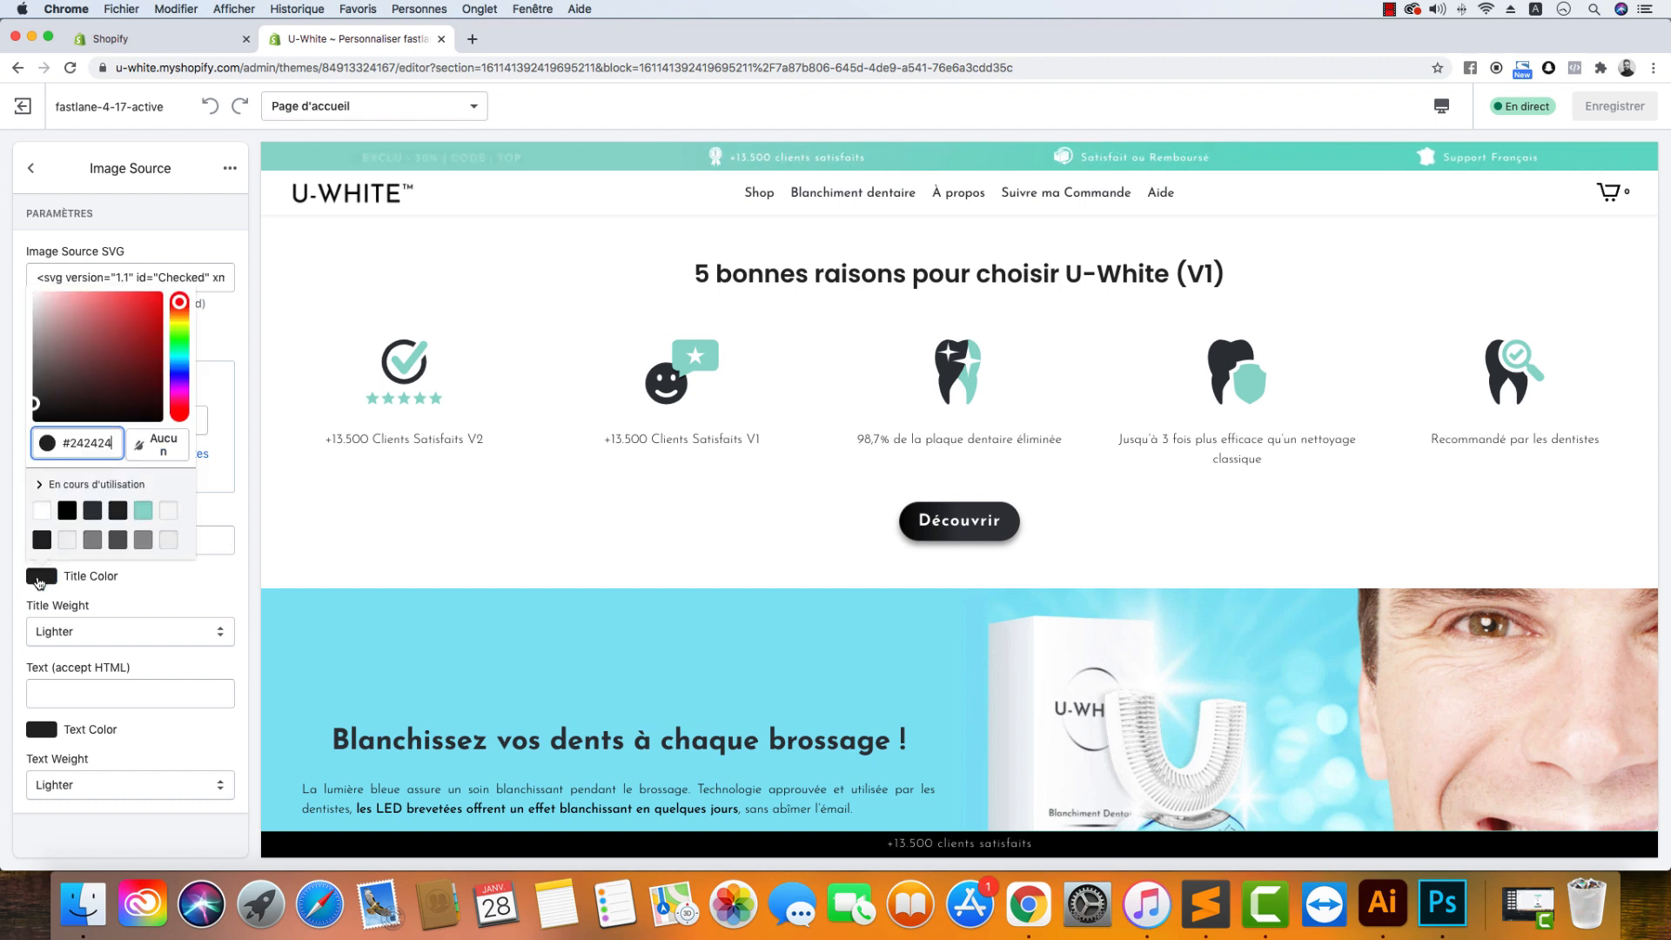
pyautogui.click(160, 601)
pyautogui.click(68, 632)
pyautogui.click(122, 629)
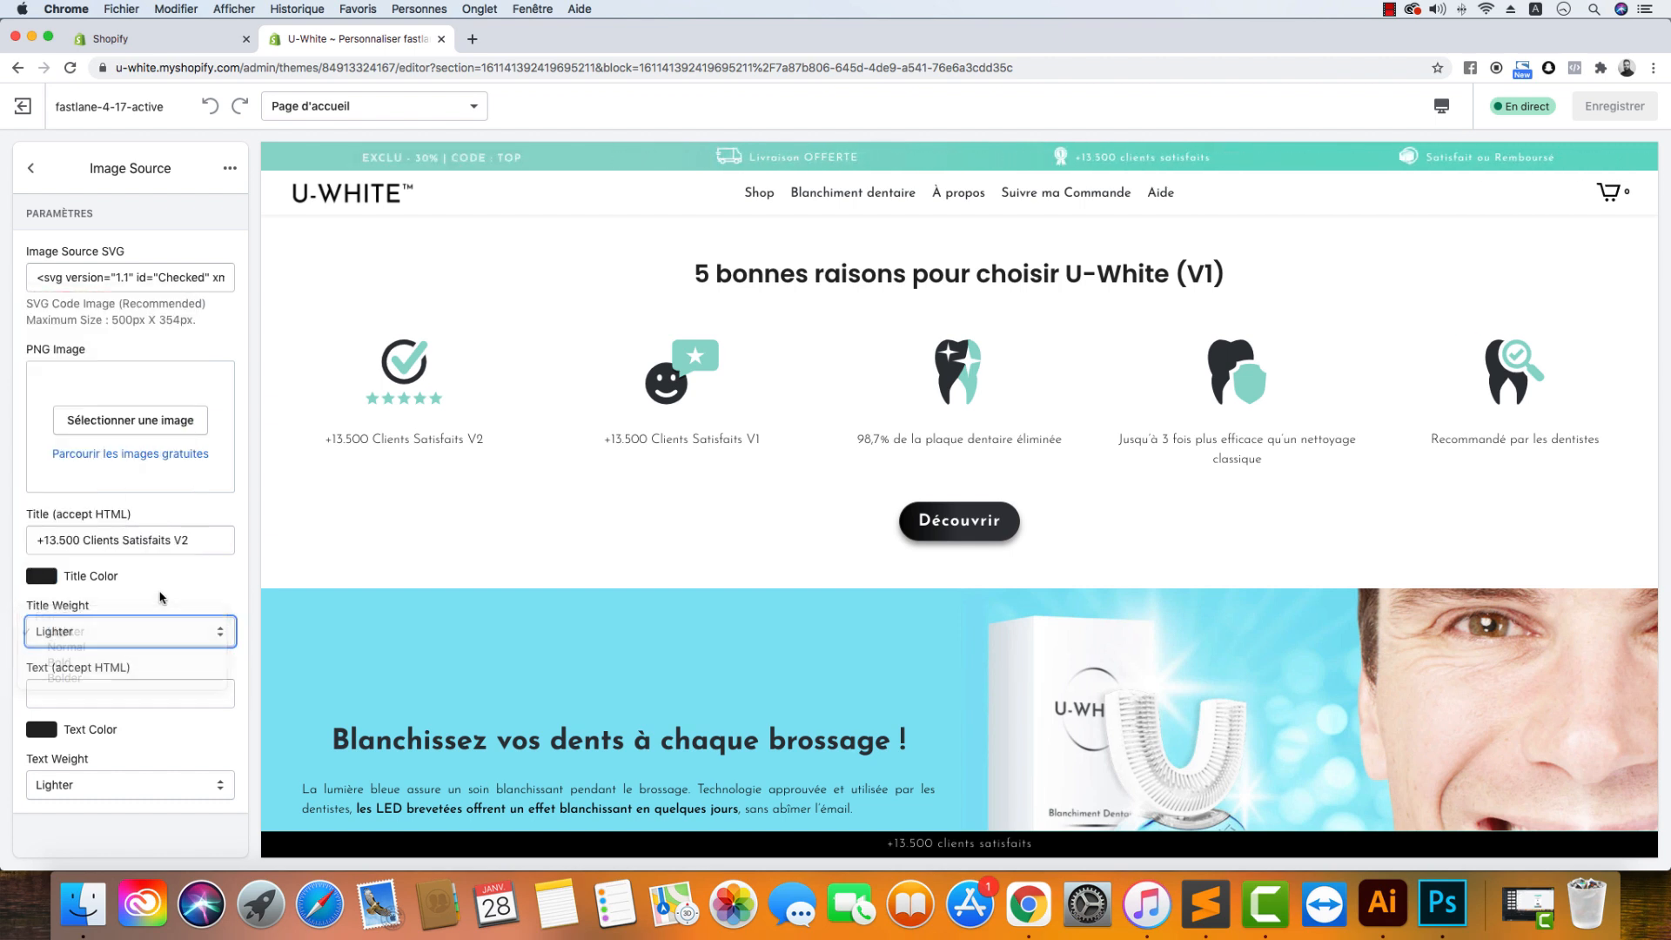
pyautogui.click(106, 693)
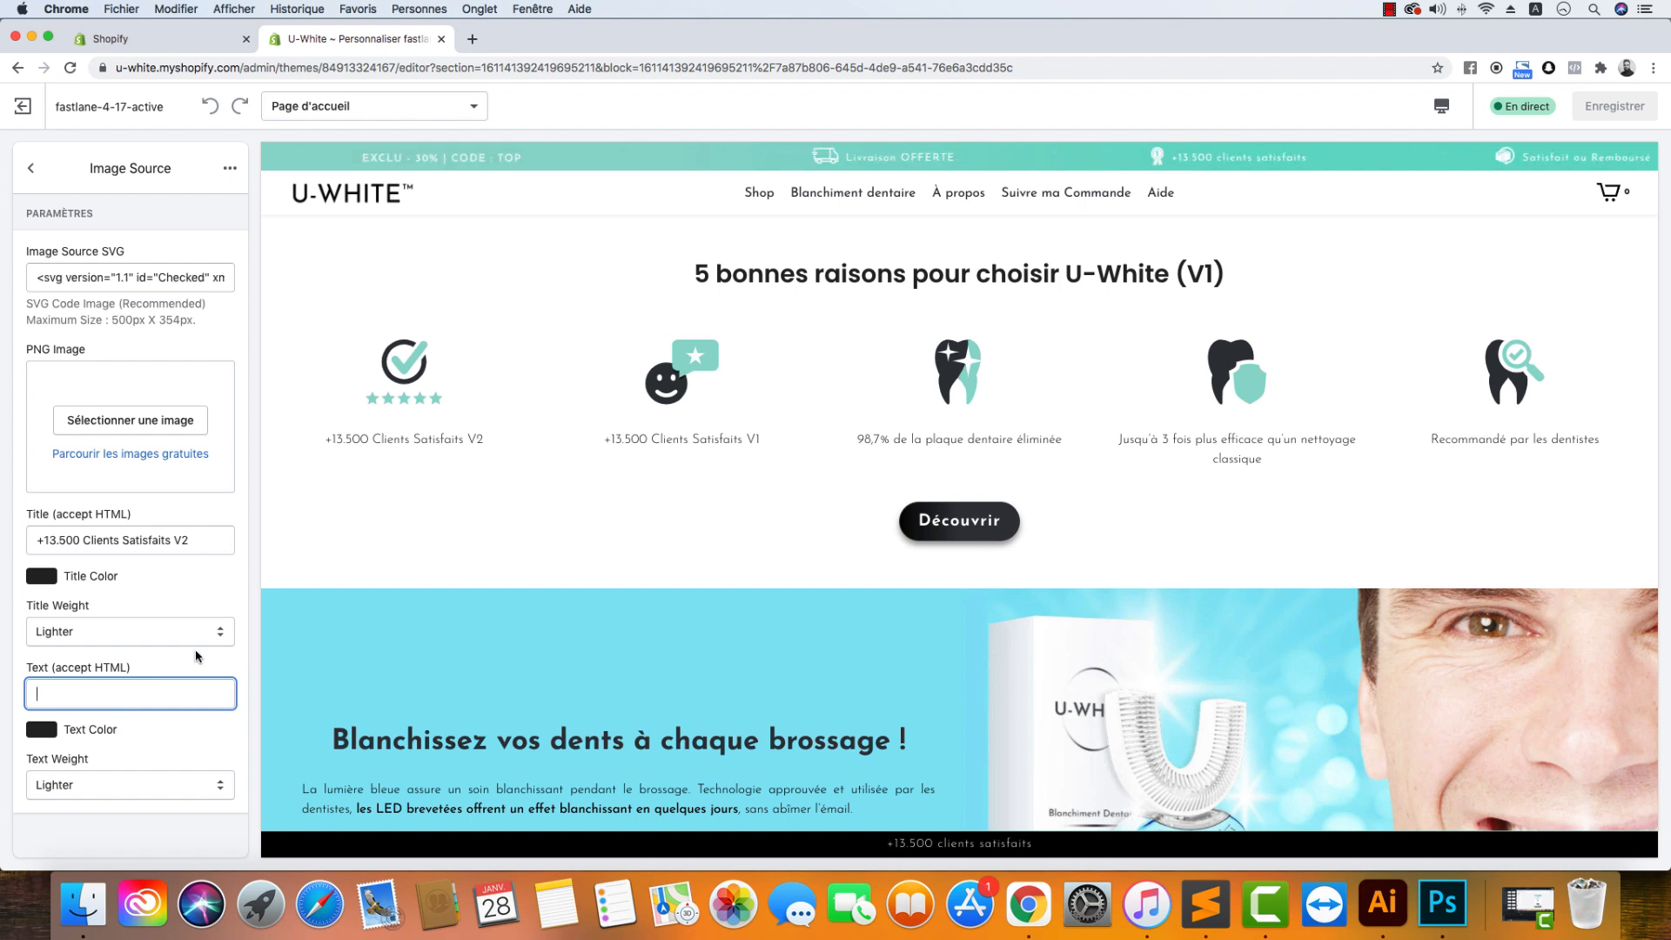
# Step: Return to the Icons Slider No Truncate section settings and show the section in the Mobile preview
pyautogui.click(26, 169)
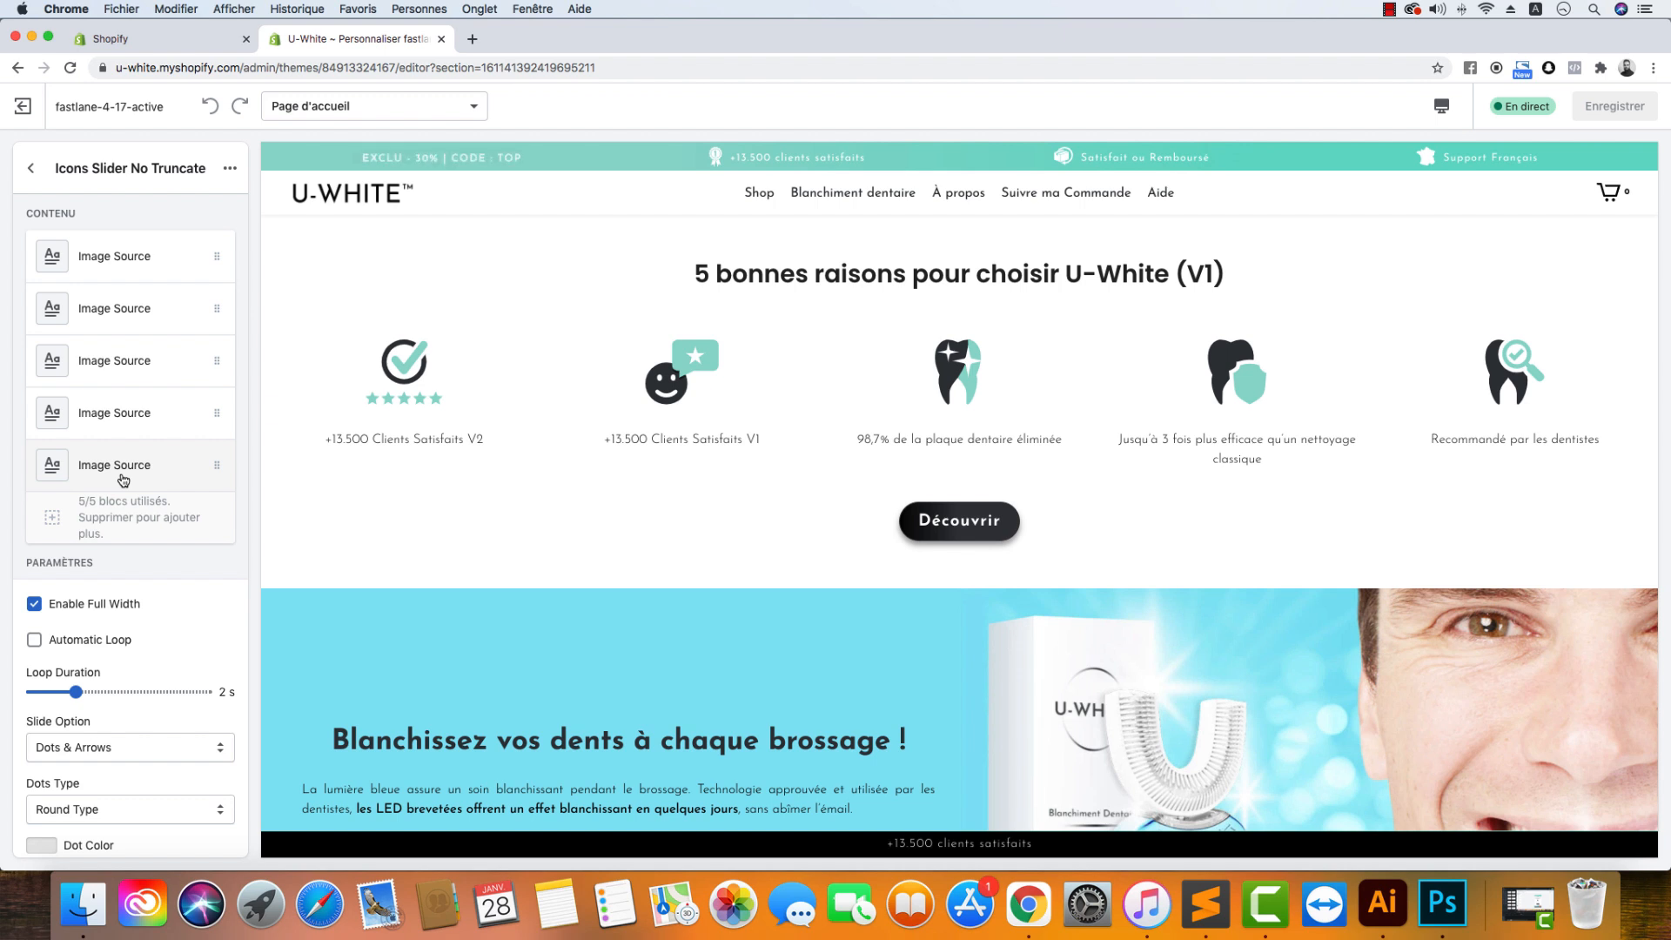
pyautogui.scroll(-3, 122, 479)
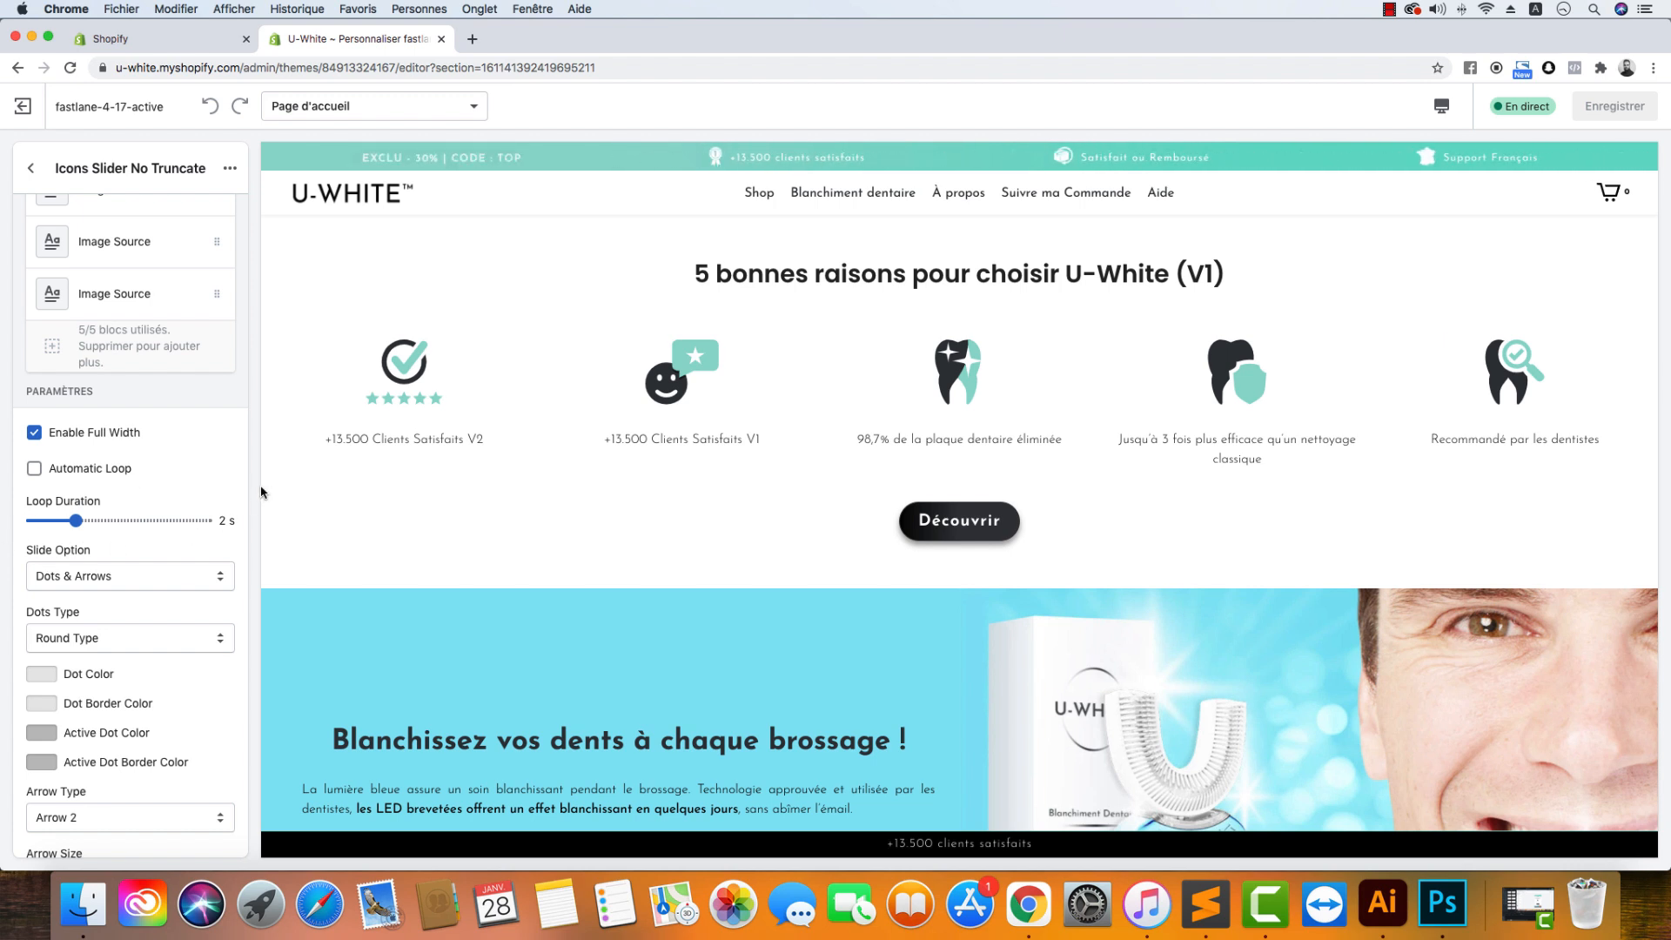
pyautogui.click(1441, 106)
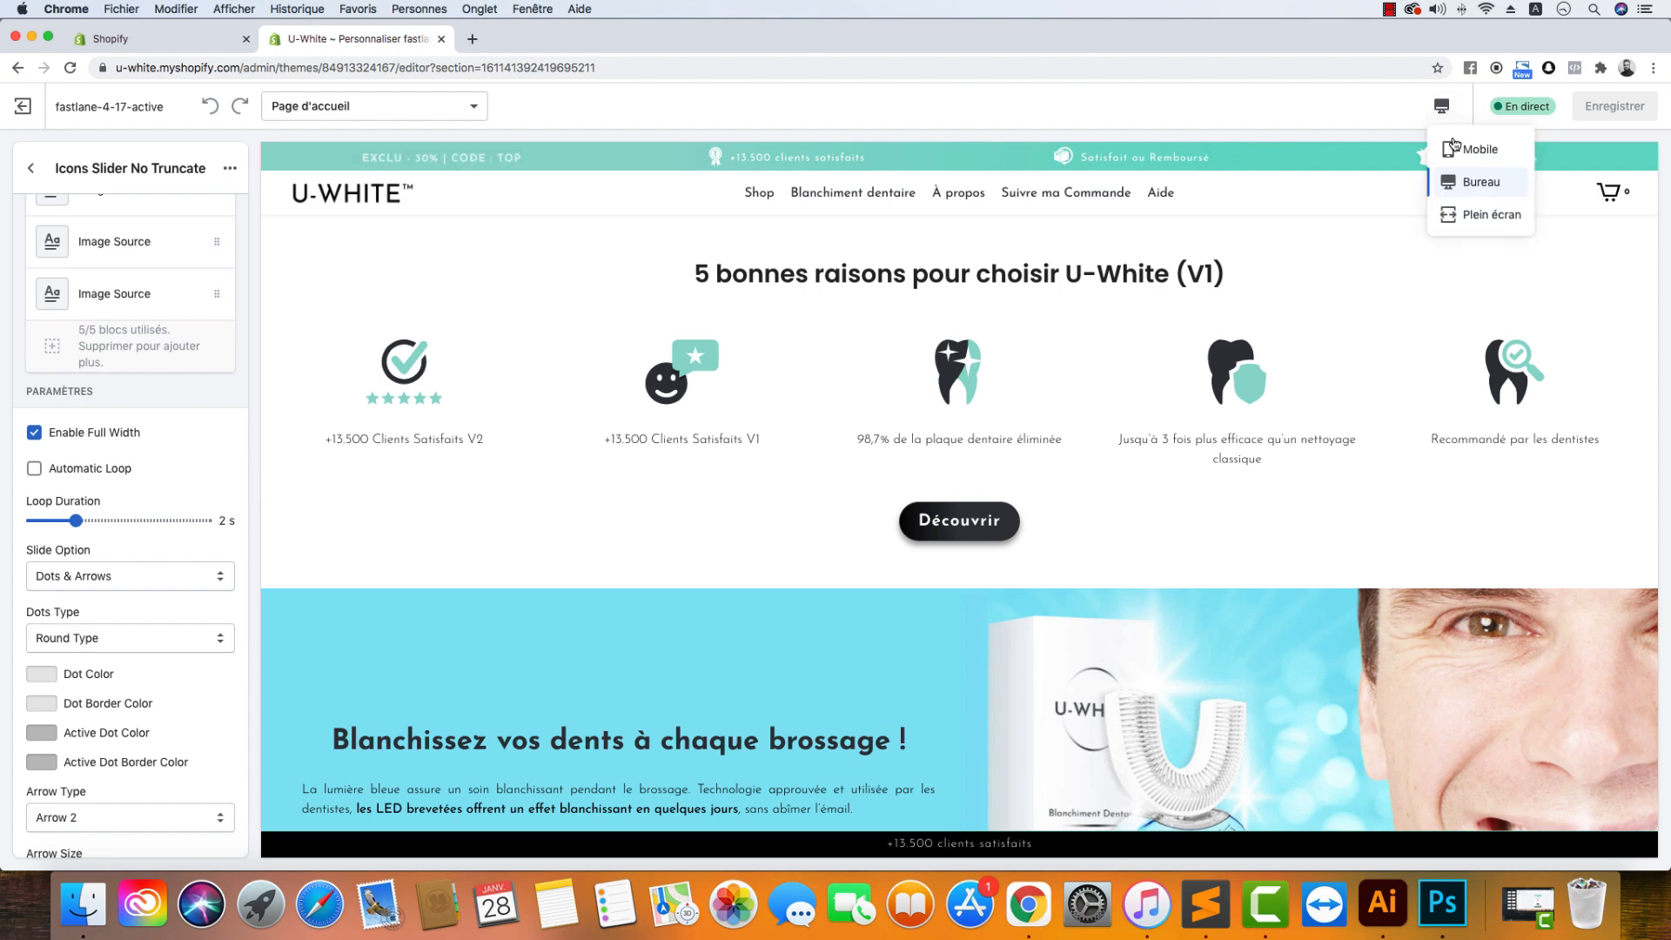
pyautogui.click(1480, 149)
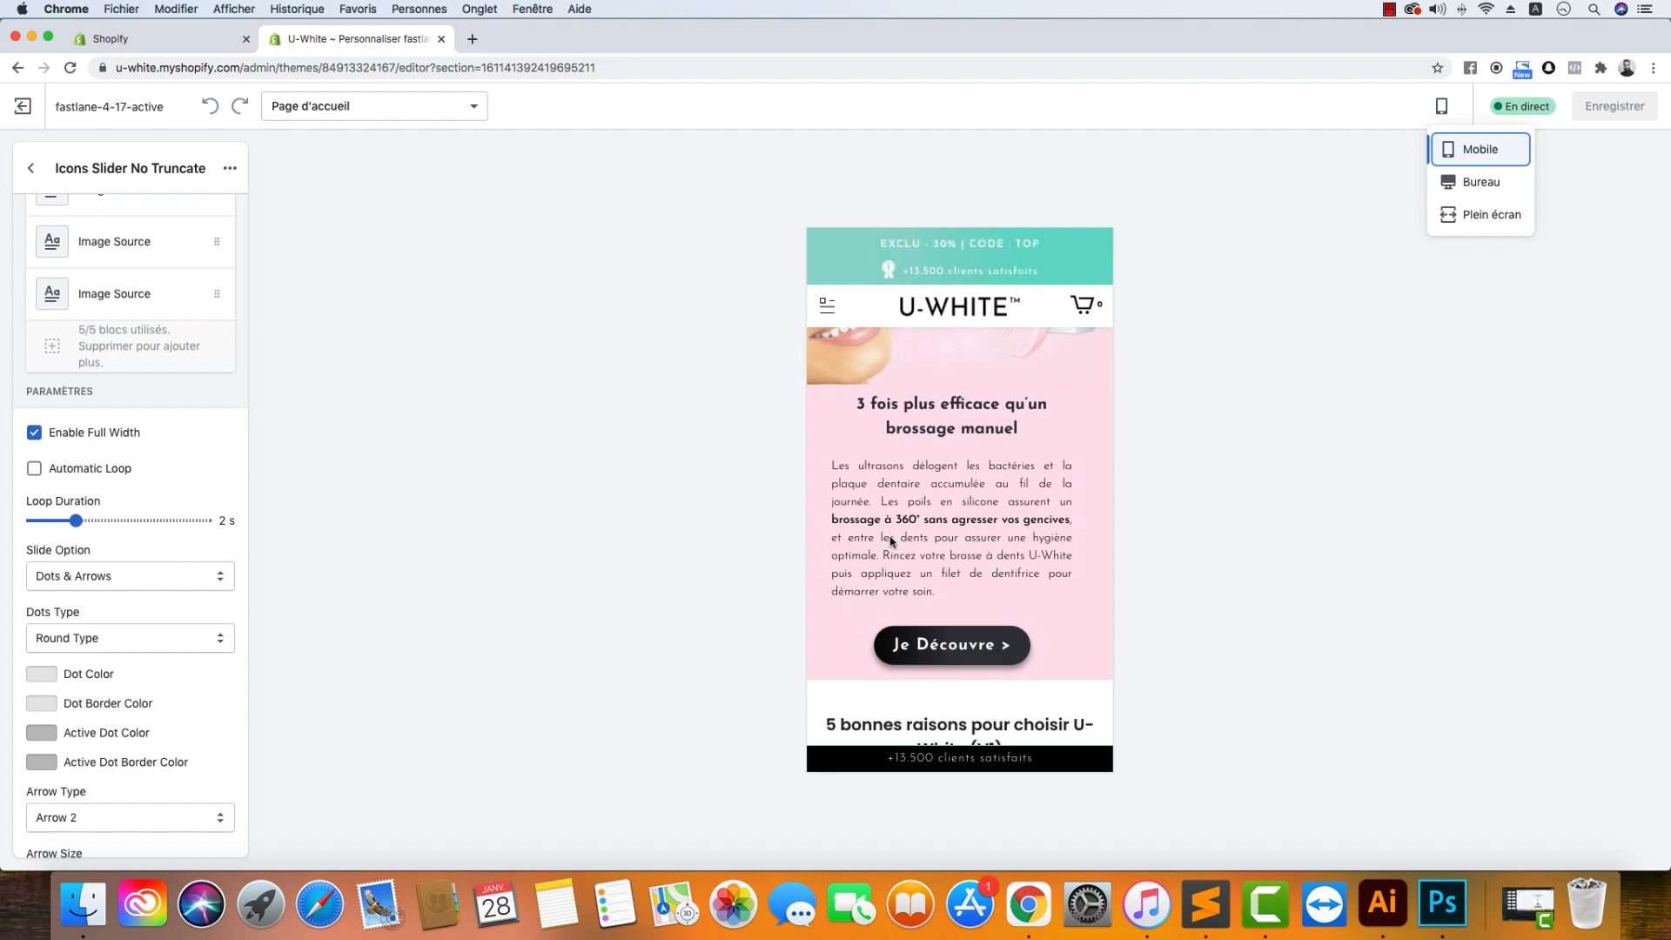
pyautogui.scroll(-5, 892, 541)
pyautogui.scroll(-5, 888, 540)
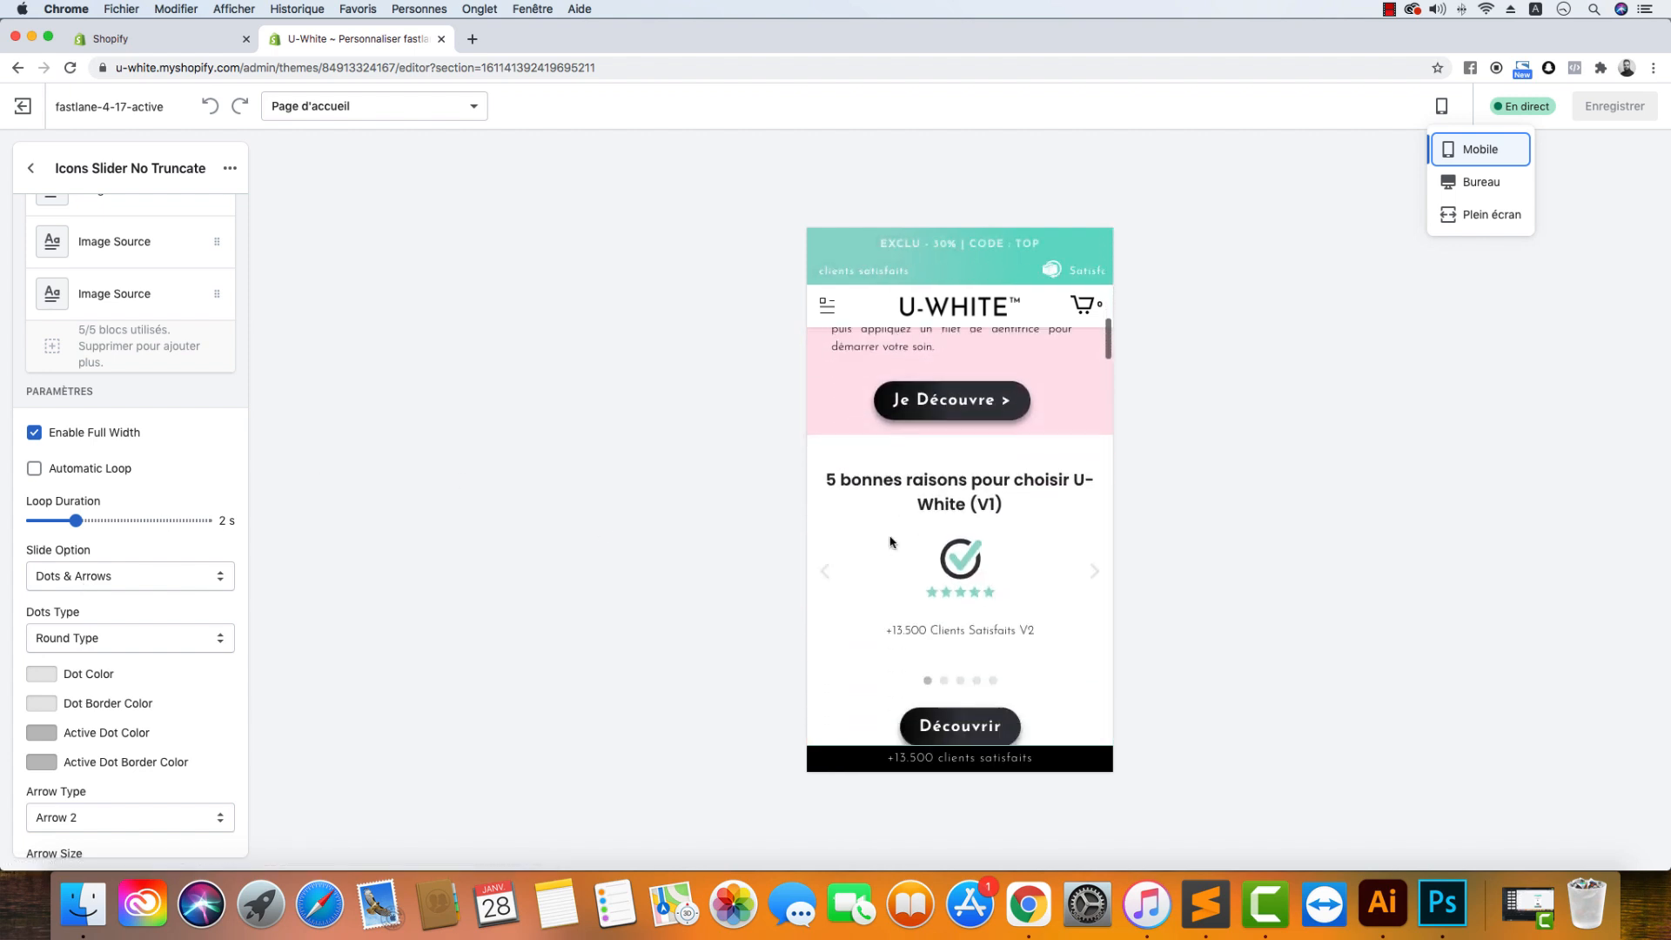
# Step: Review the Slide Option choices and advance the mobile icon slider to its fourth slide
pyautogui.click(116, 577)
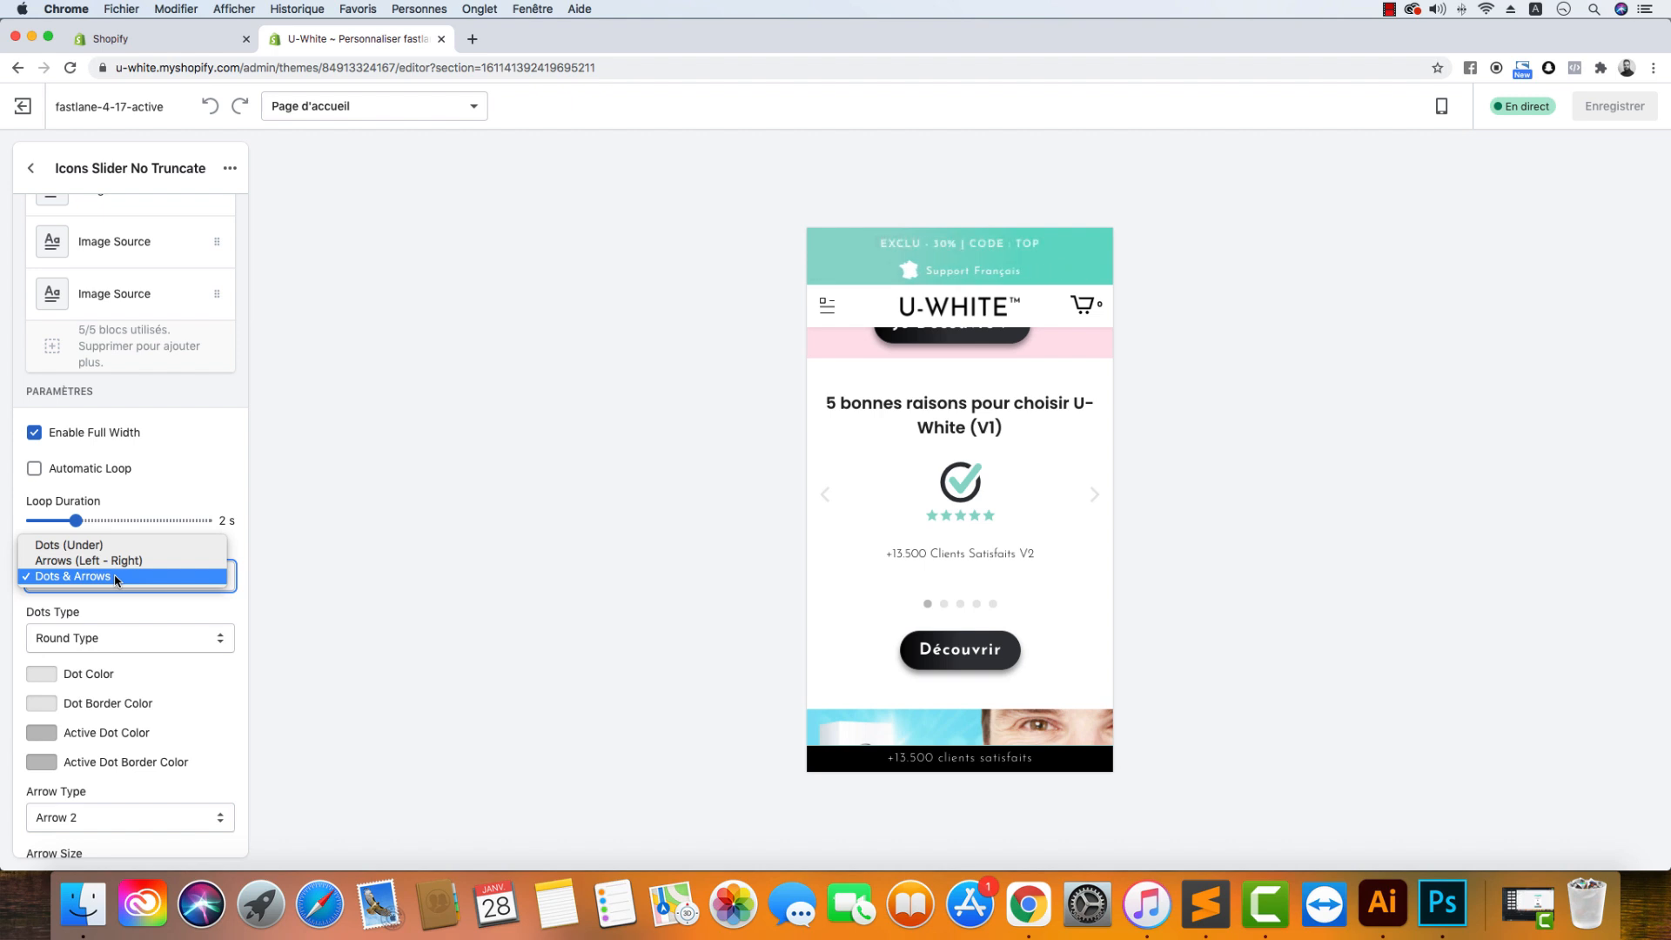
pyautogui.click(1098, 500)
pyautogui.click(1099, 503)
pyautogui.click(1099, 503)
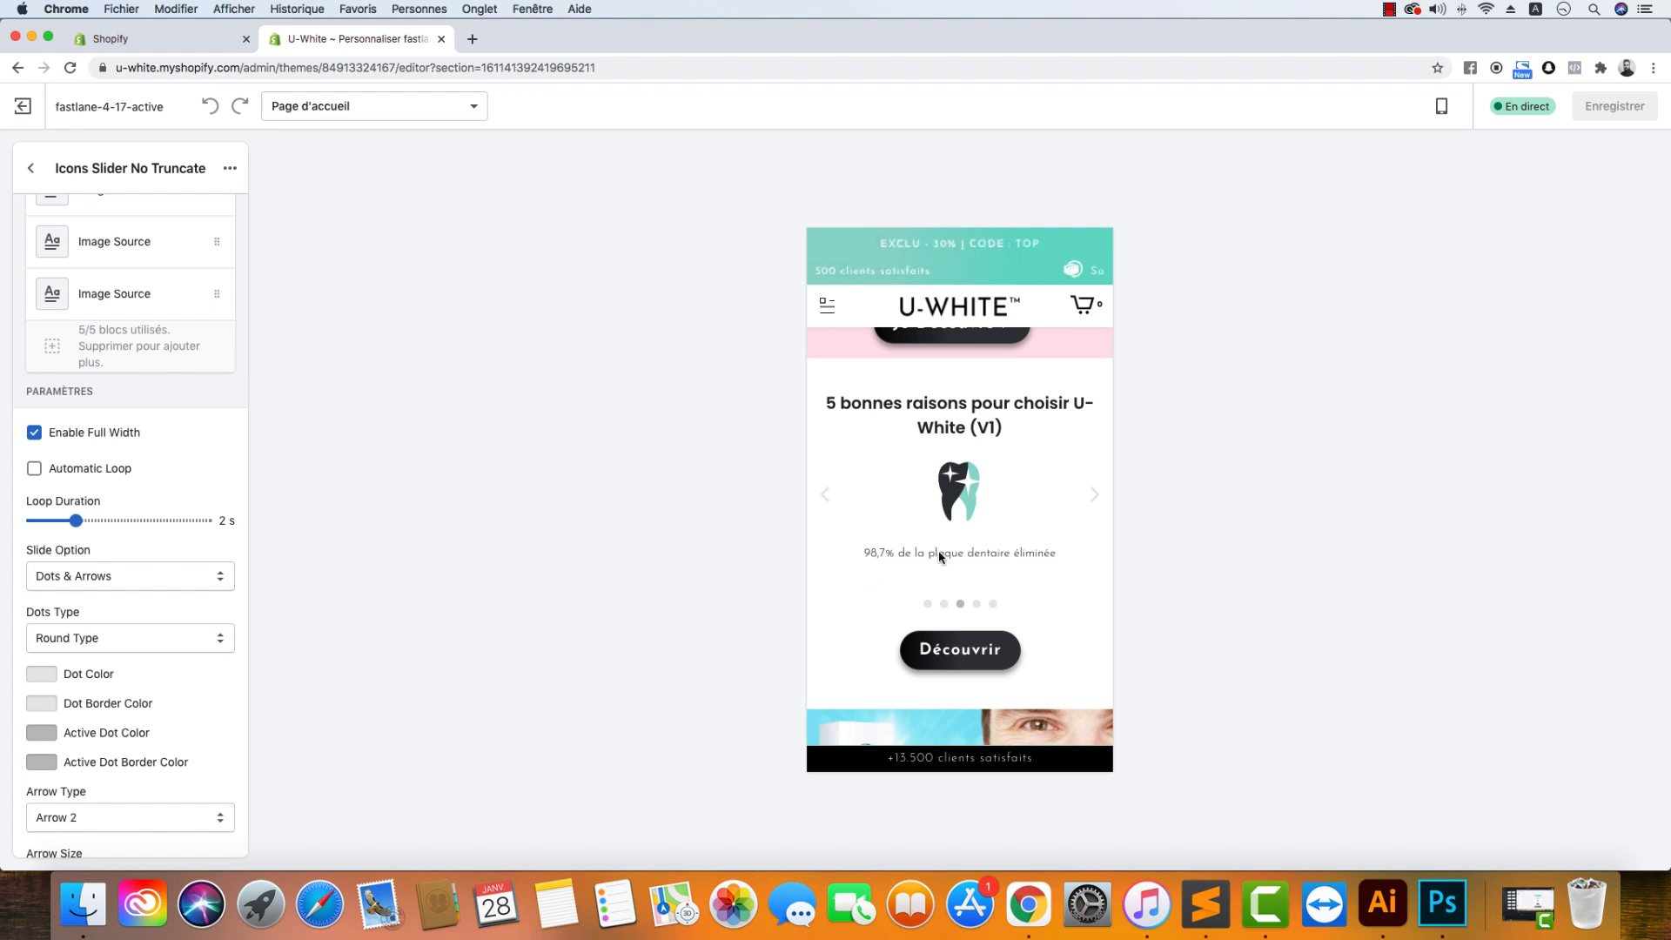
pyautogui.click(1090, 504)
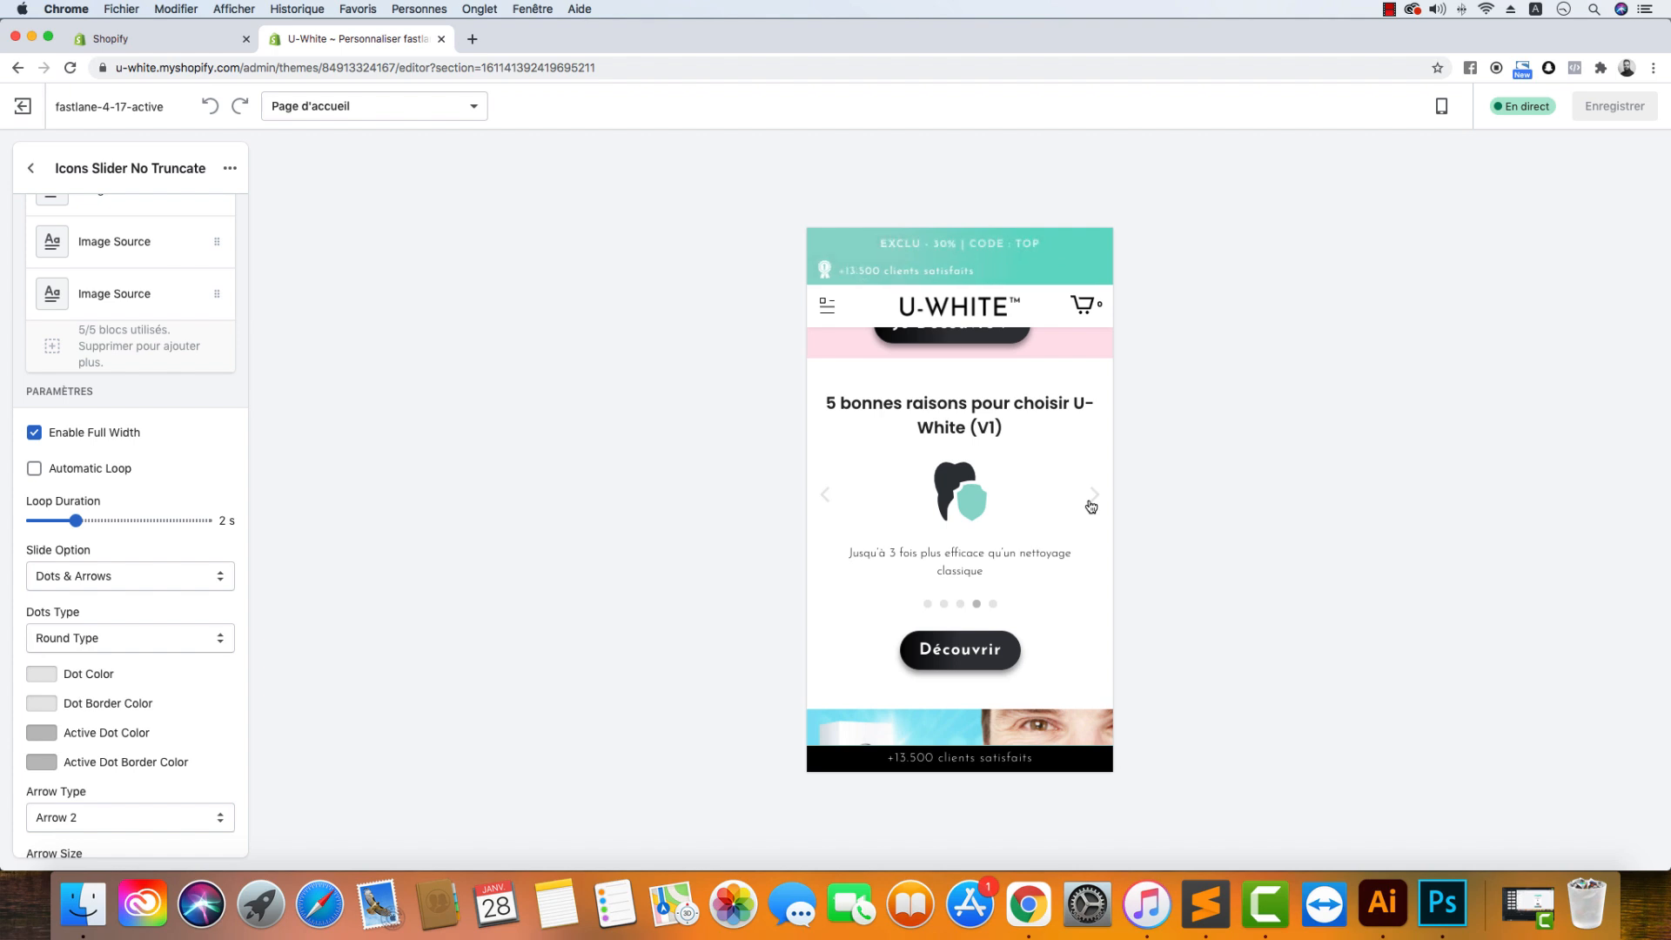
# Step: Set the icon slider's Dots Type to Square Type, and save the theme after checking the section in the mobile preview
pyautogui.click(129, 648)
pyautogui.click(139, 622)
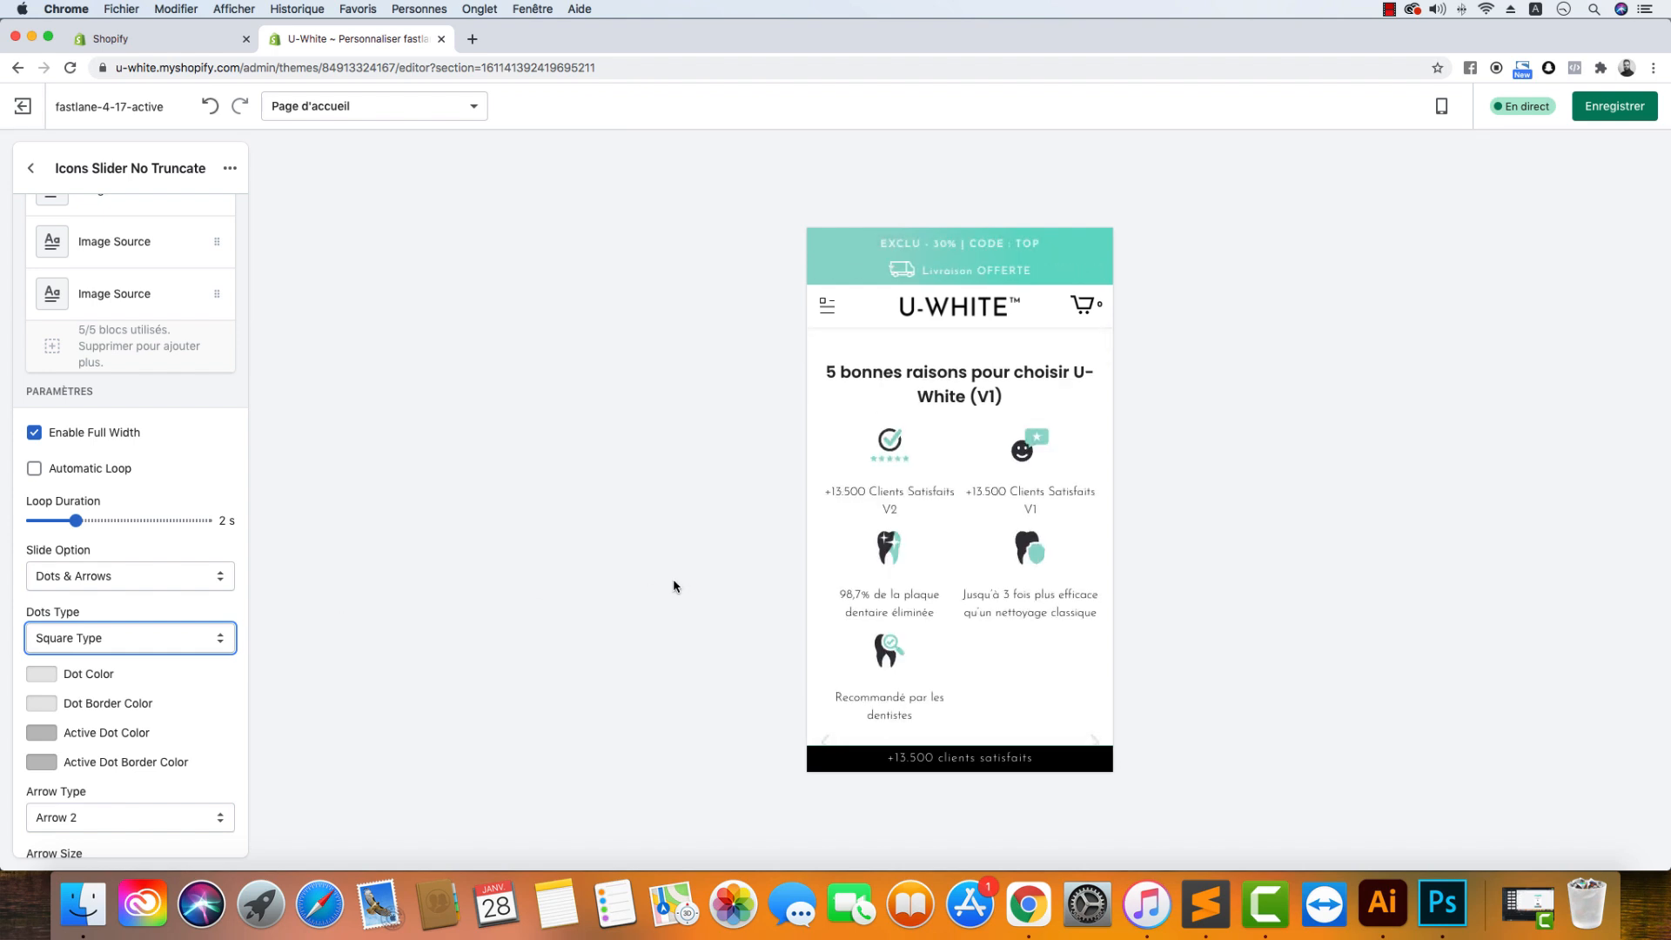
pyautogui.scroll(-2, 881, 603)
pyautogui.scroll(-3, 882, 603)
pyautogui.scroll(5, 882, 603)
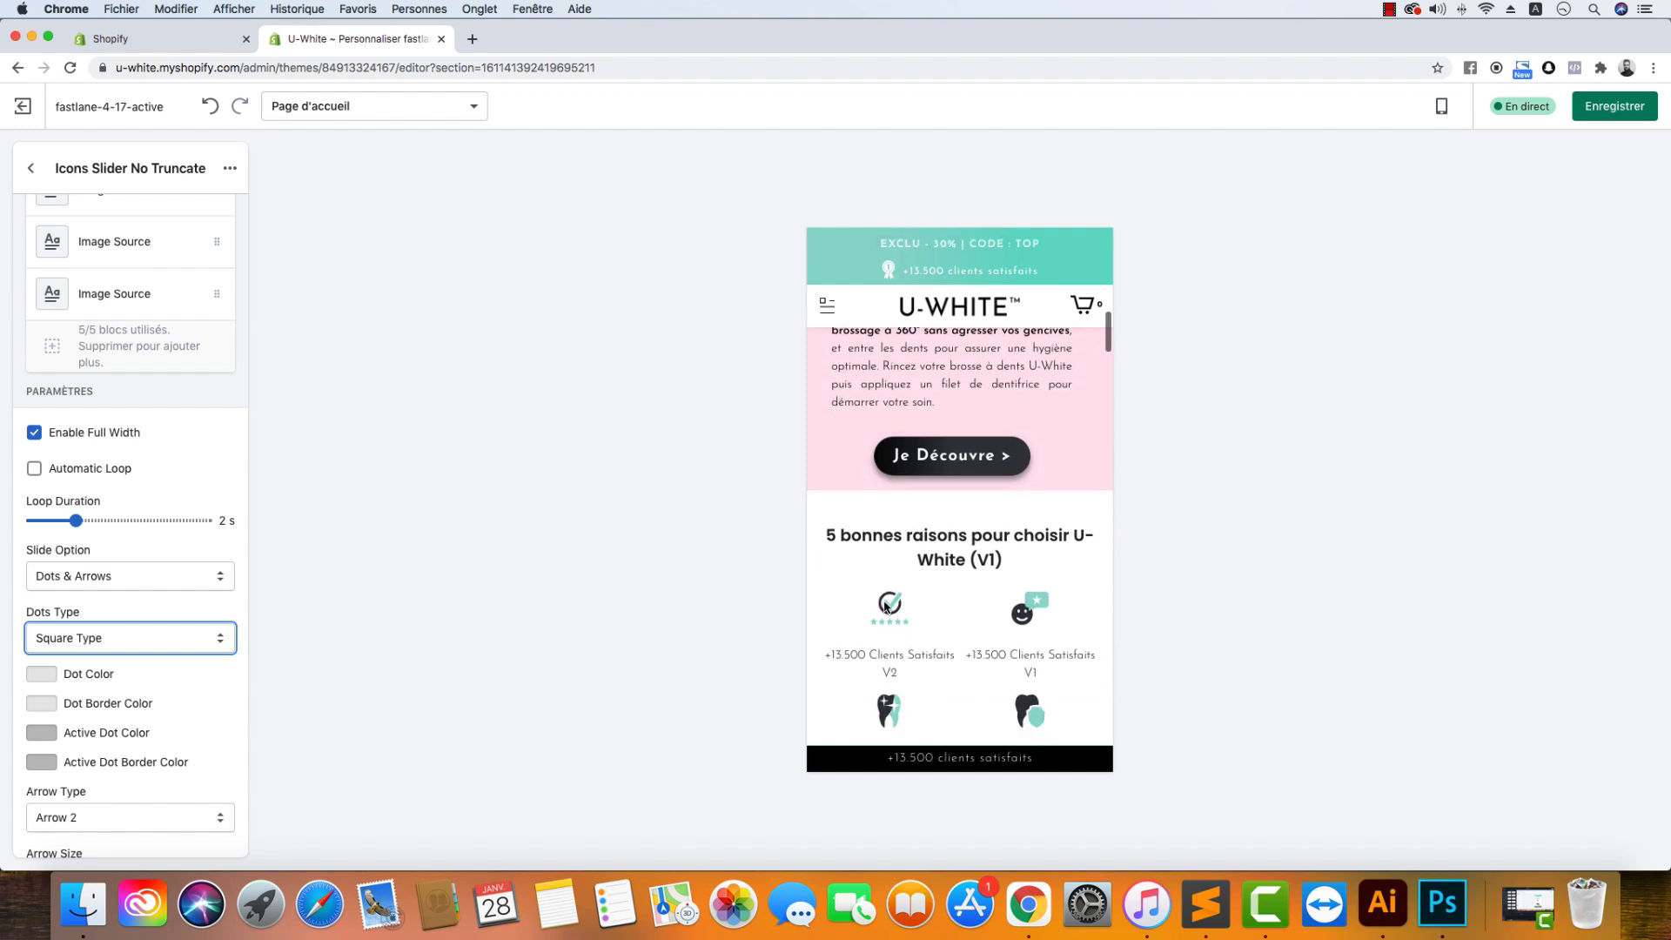
pyautogui.scroll(3, 883, 609)
pyautogui.scroll(-6, 954, 598)
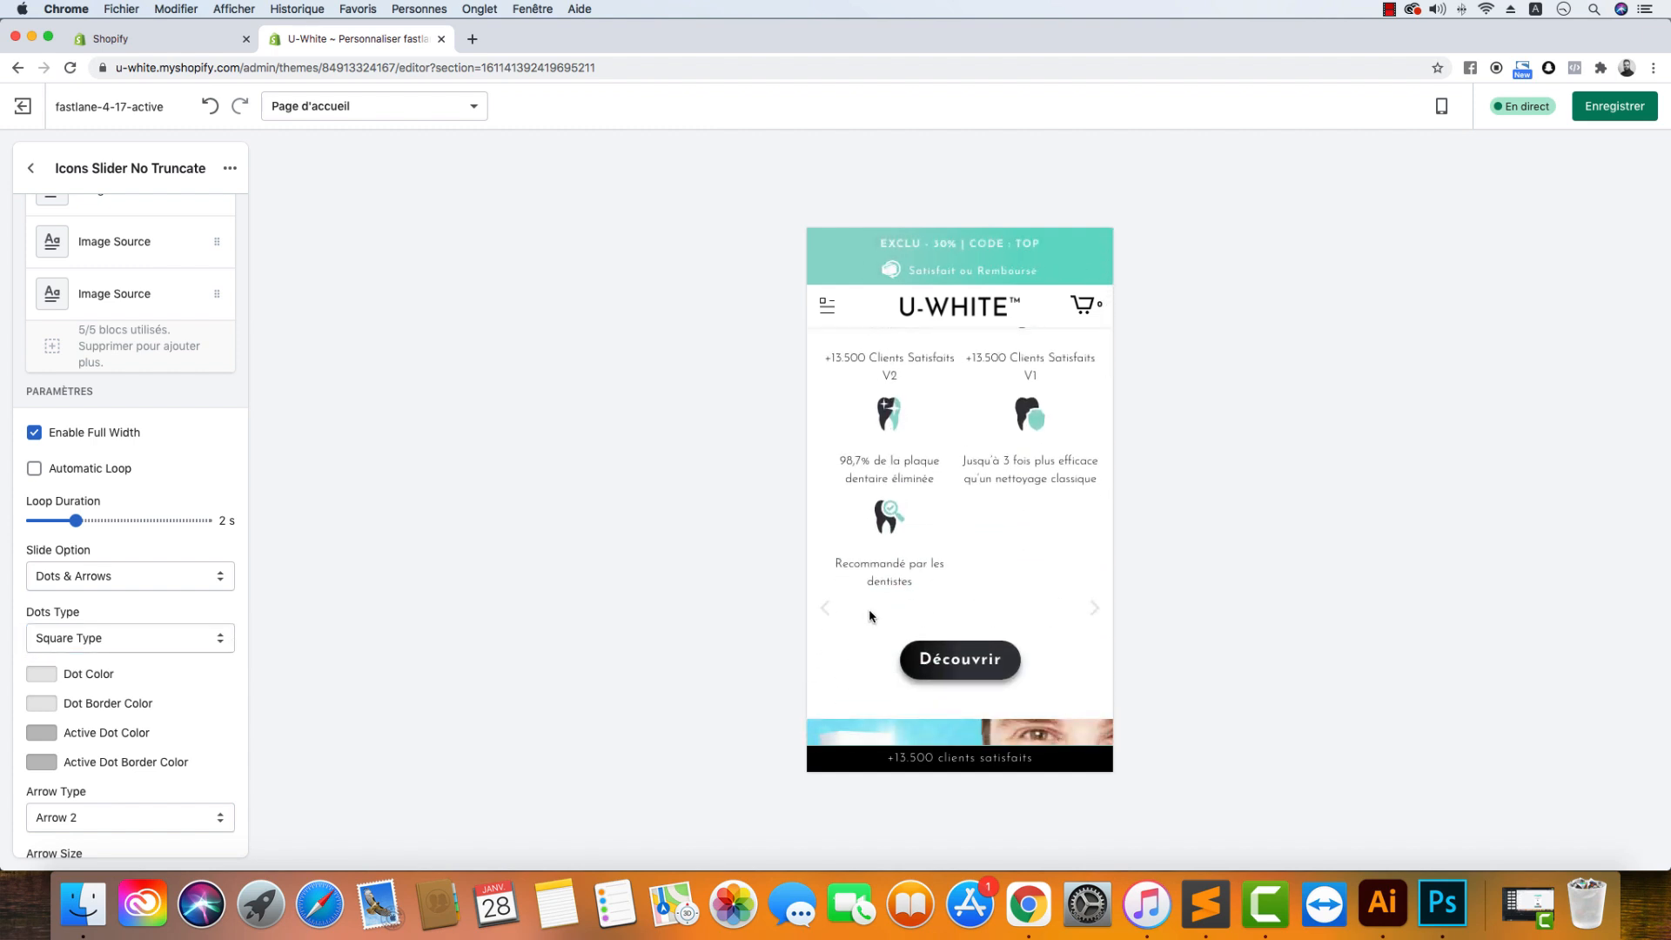
pyautogui.scroll(5, 829, 612)
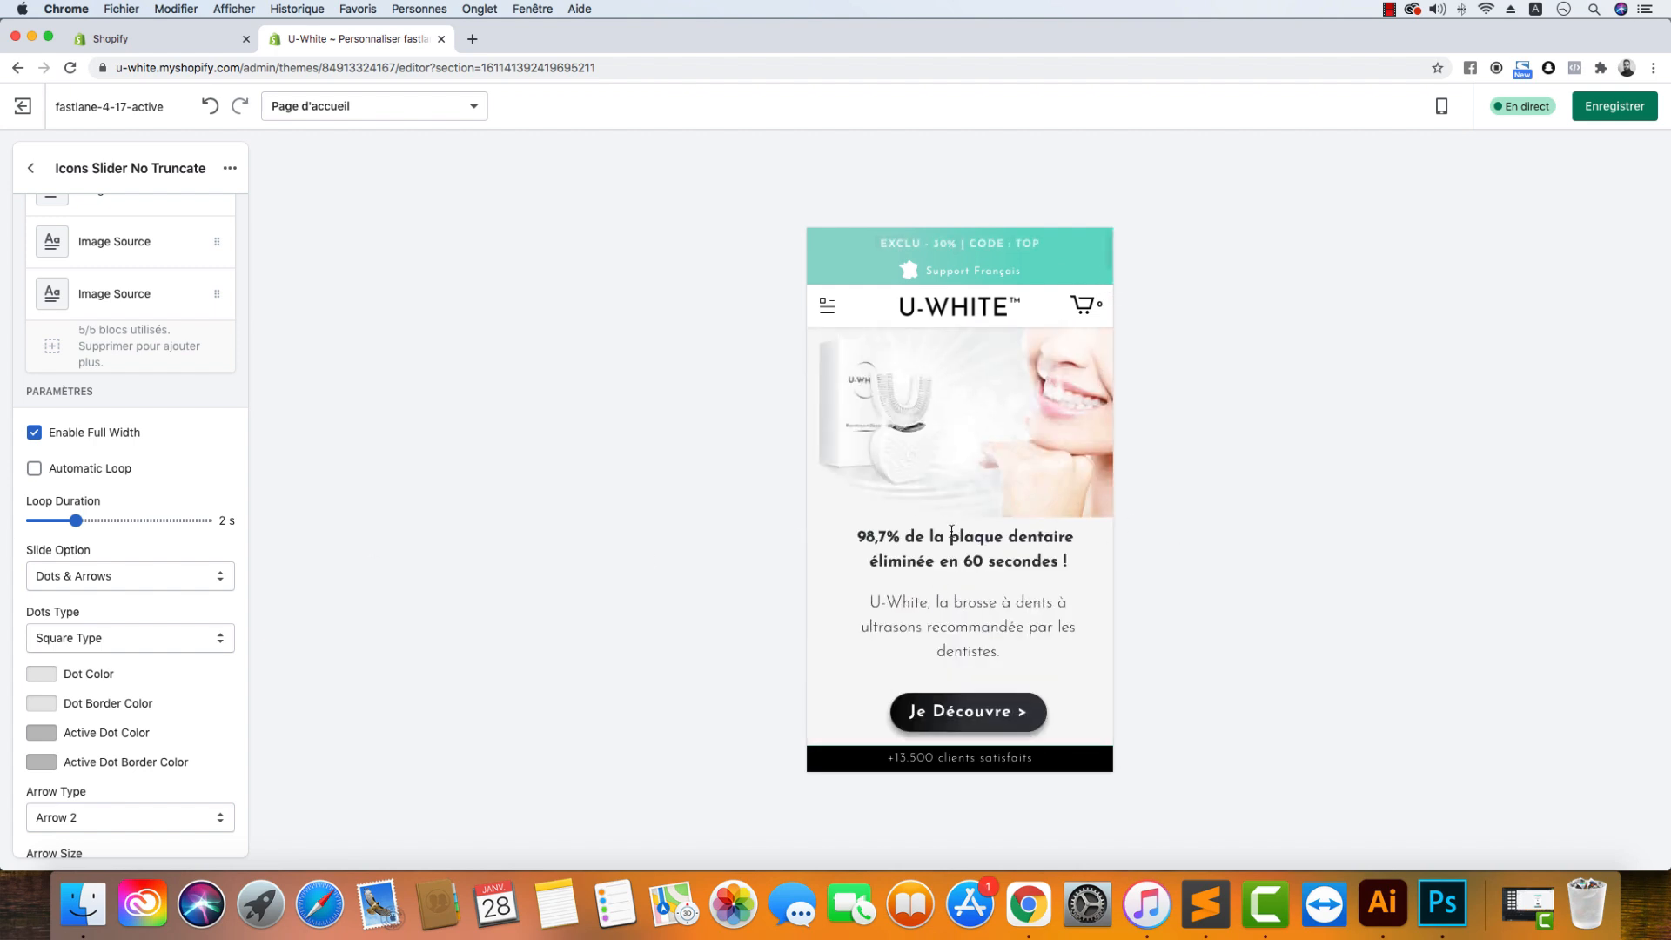
pyautogui.scroll(-2, 943, 576)
pyautogui.scroll(-8, 943, 576)
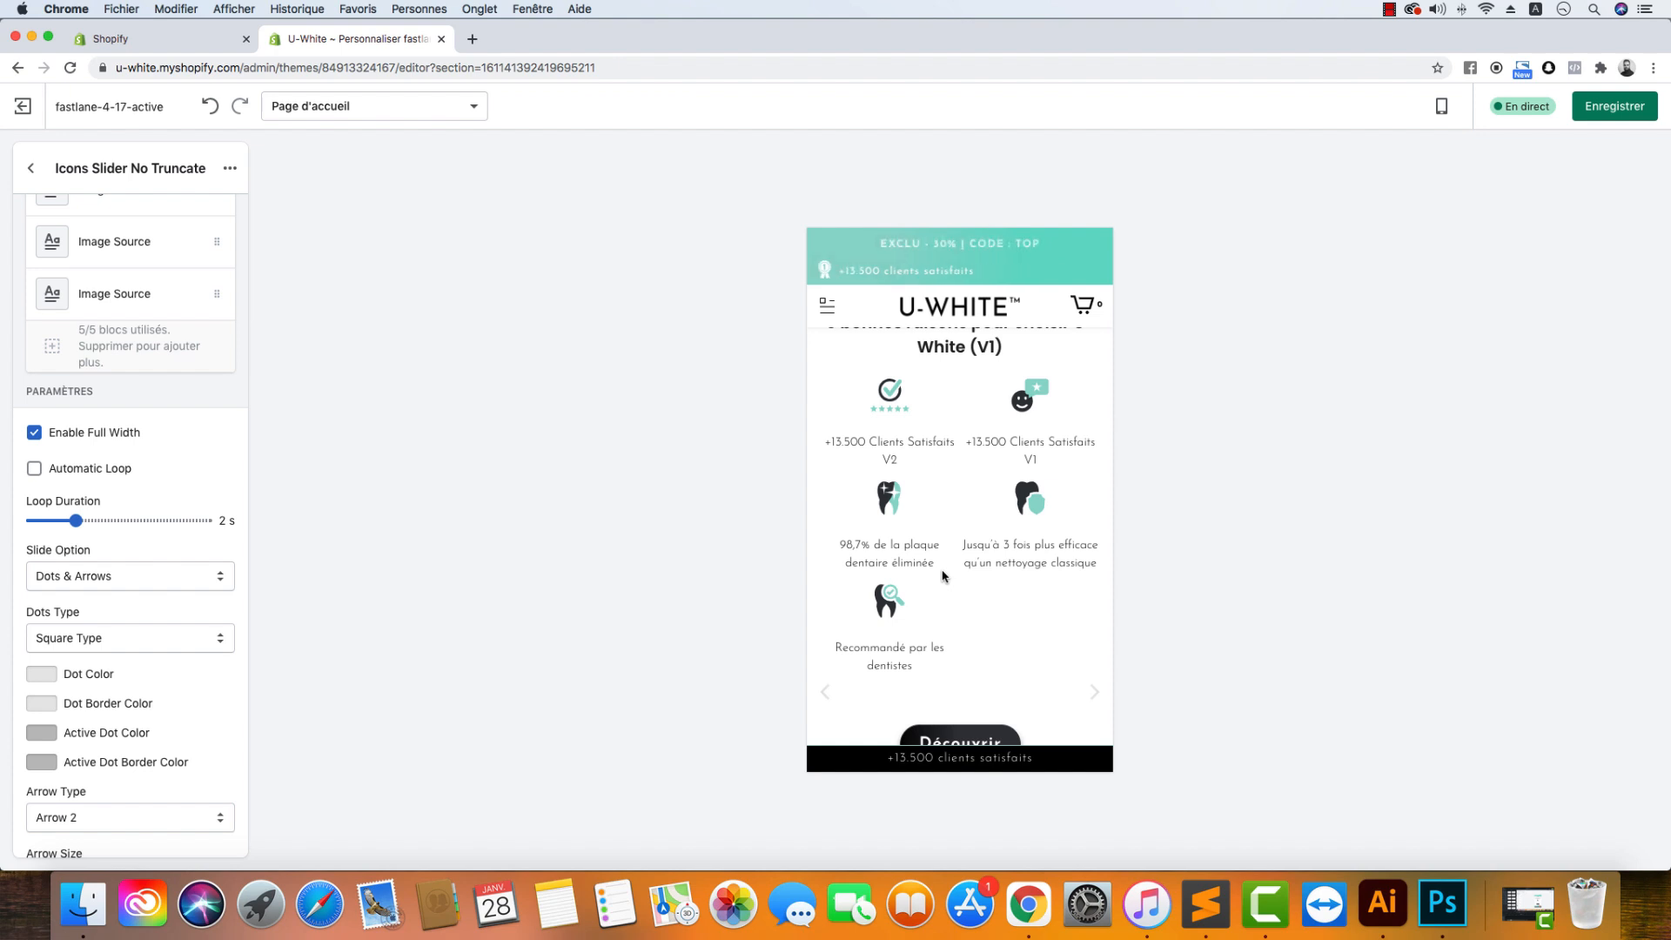
pyautogui.click(1614, 105)
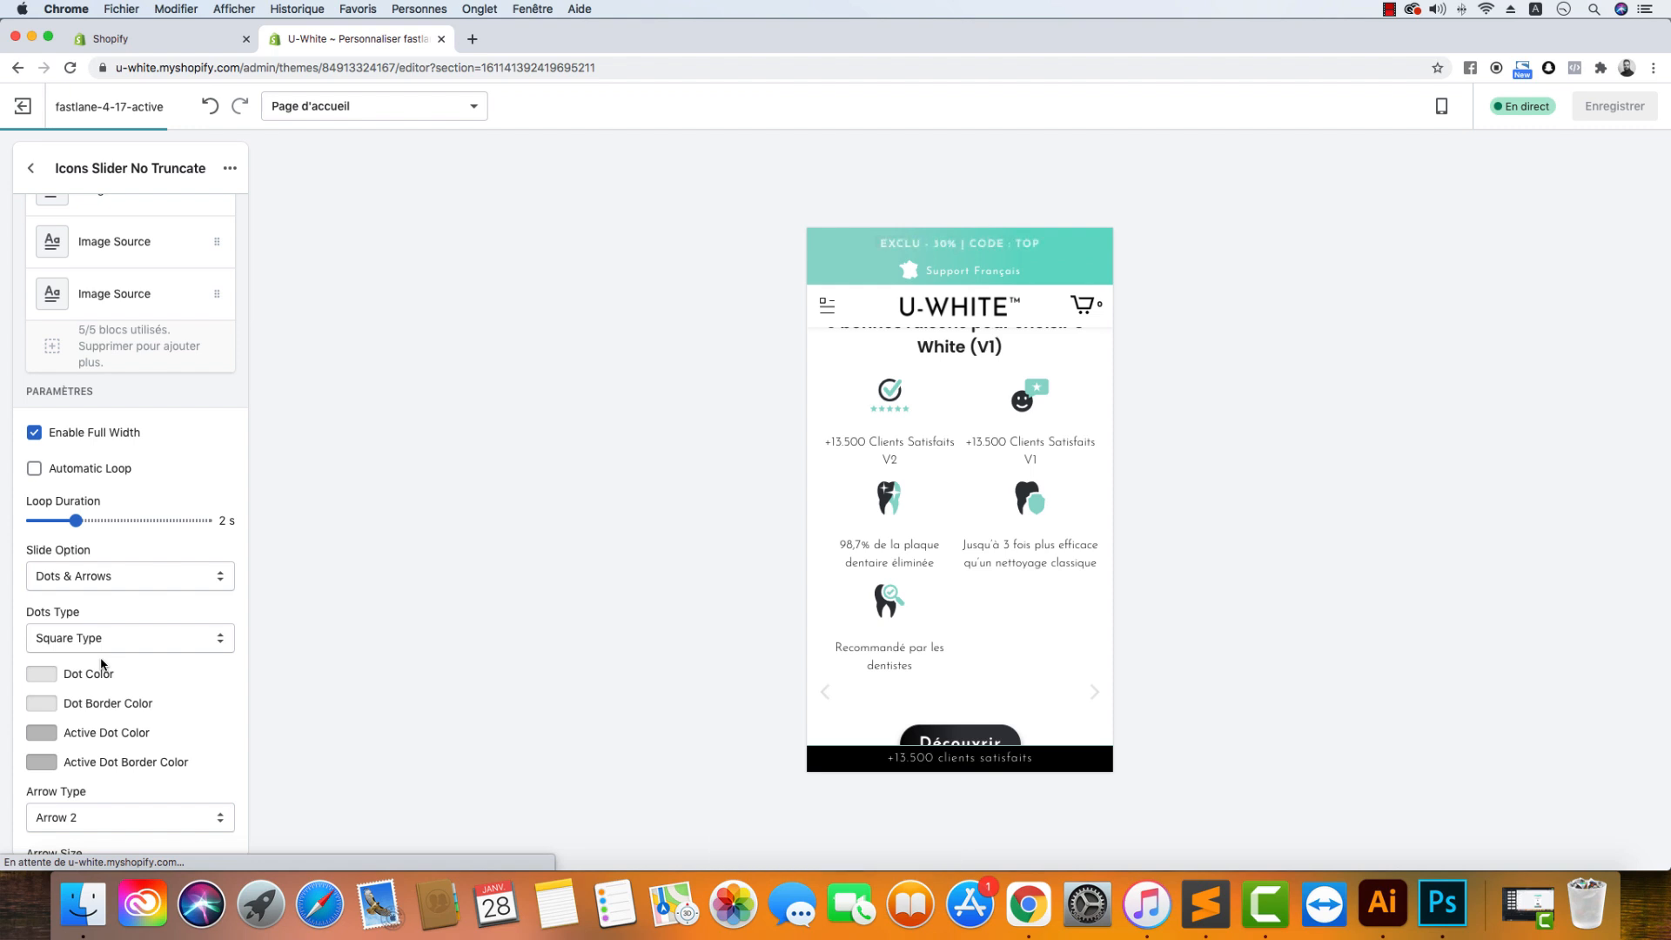
# Step: Refresh the slider's rendering by switching the preview to Bureau and back to Mobile
pyautogui.click(1441, 106)
pyautogui.click(1461, 189)
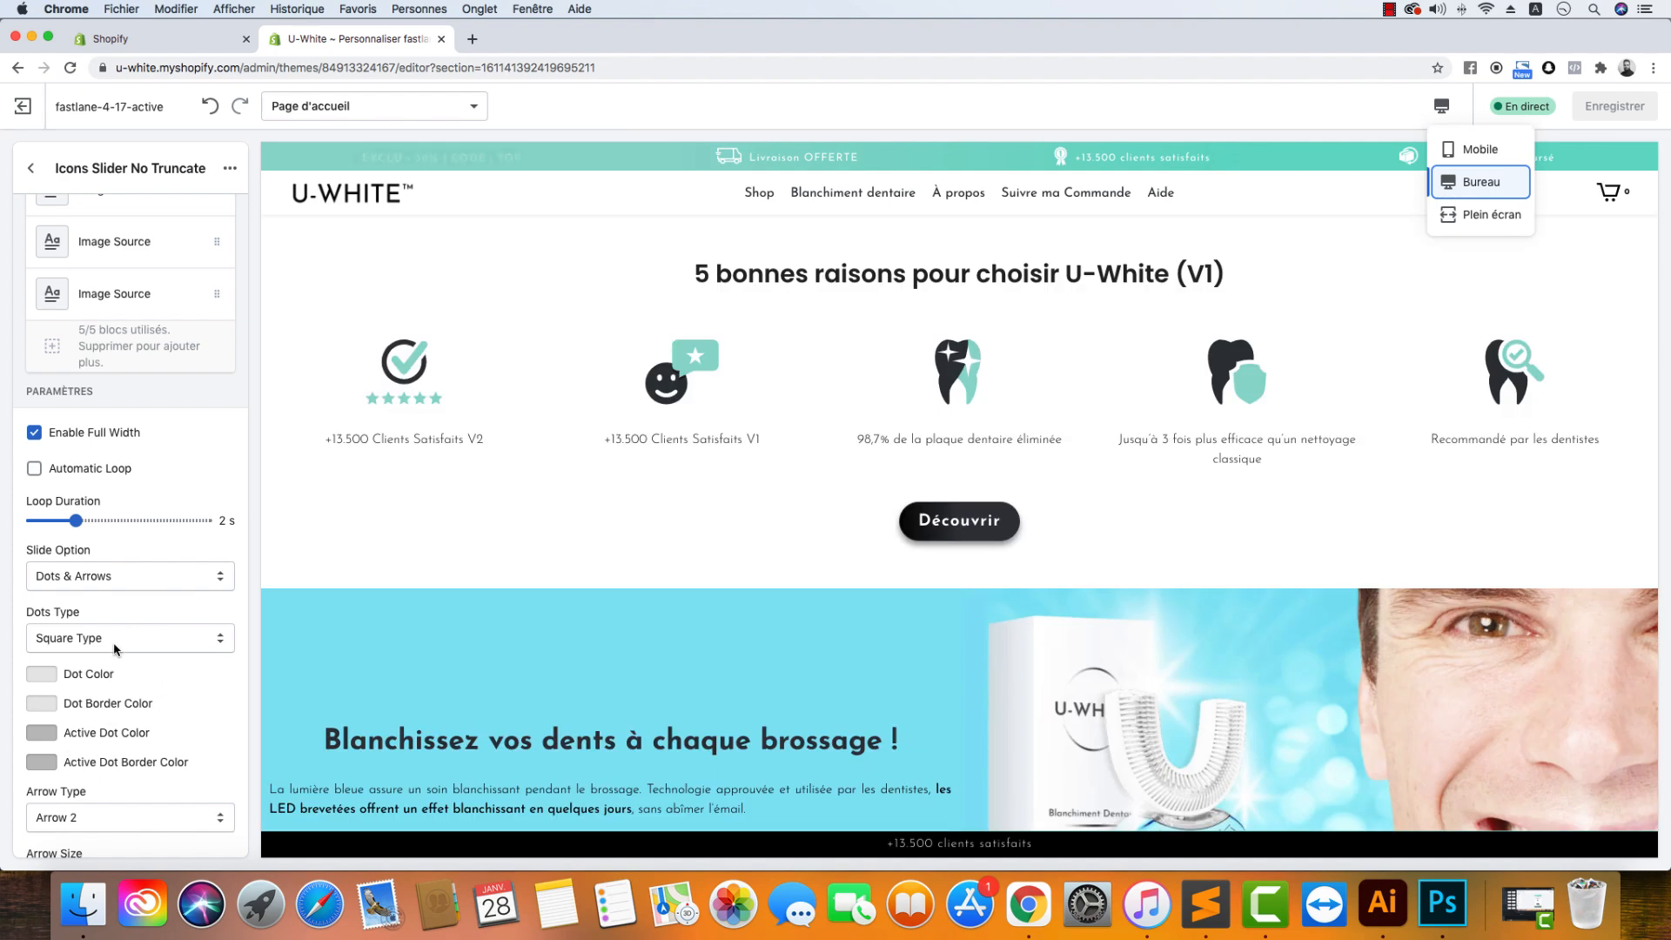
pyautogui.click(1452, 148)
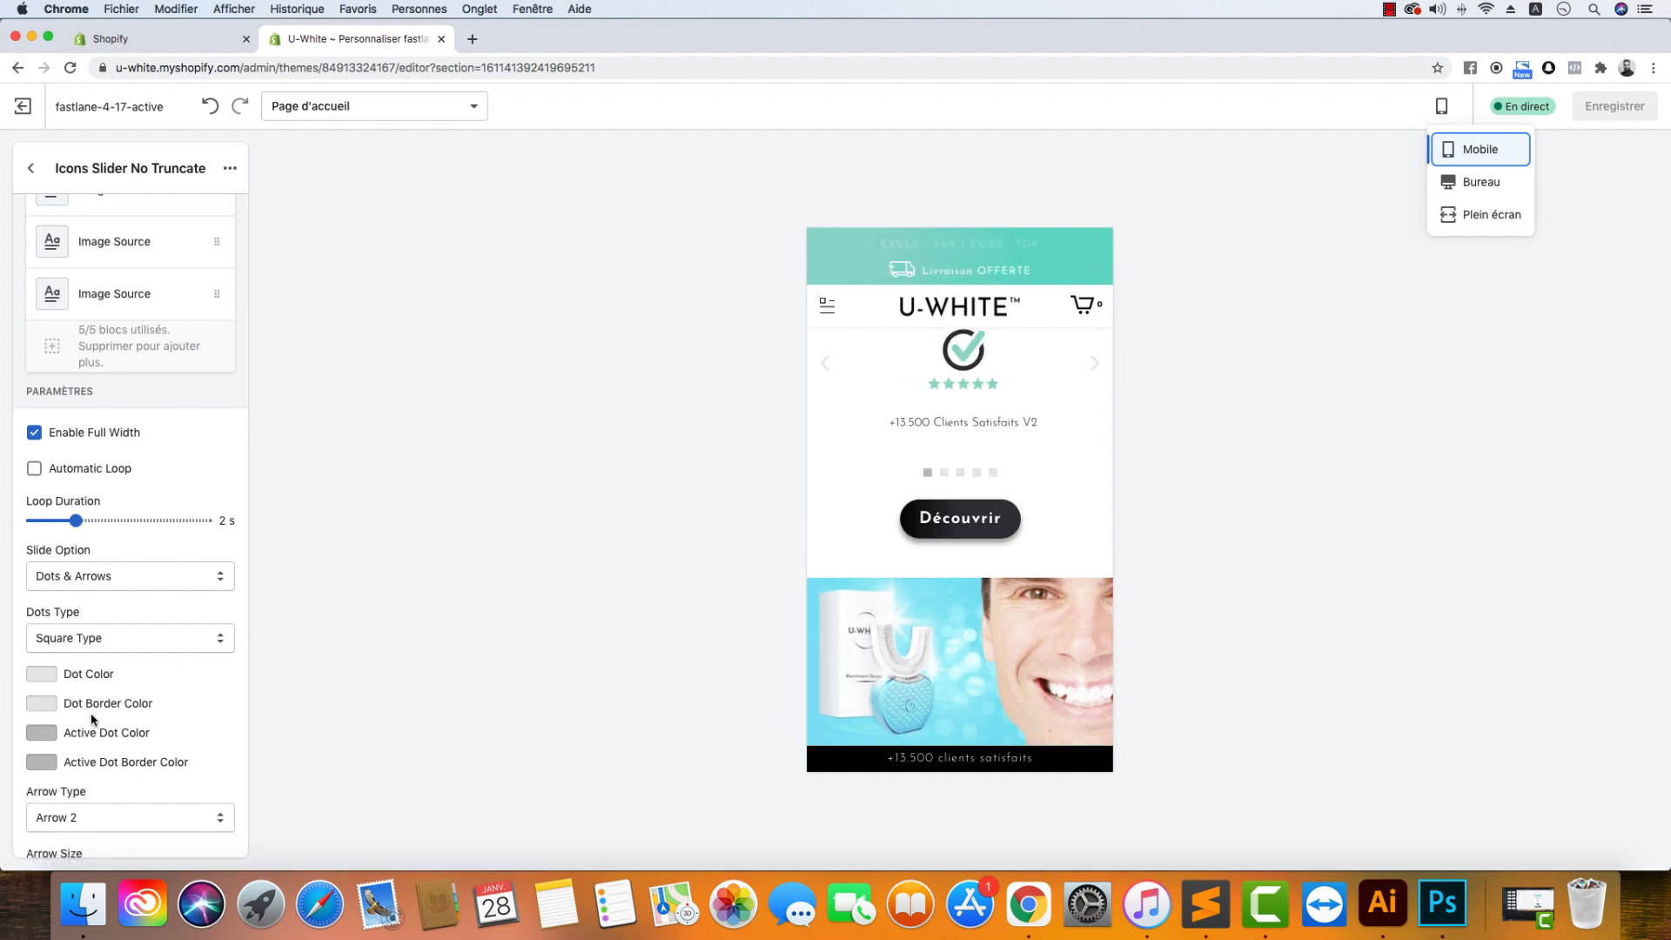
# Step: Review the icon slider's Arrow Type choices along with its arrow size and colour settings
pyautogui.scroll(-5, 93, 719)
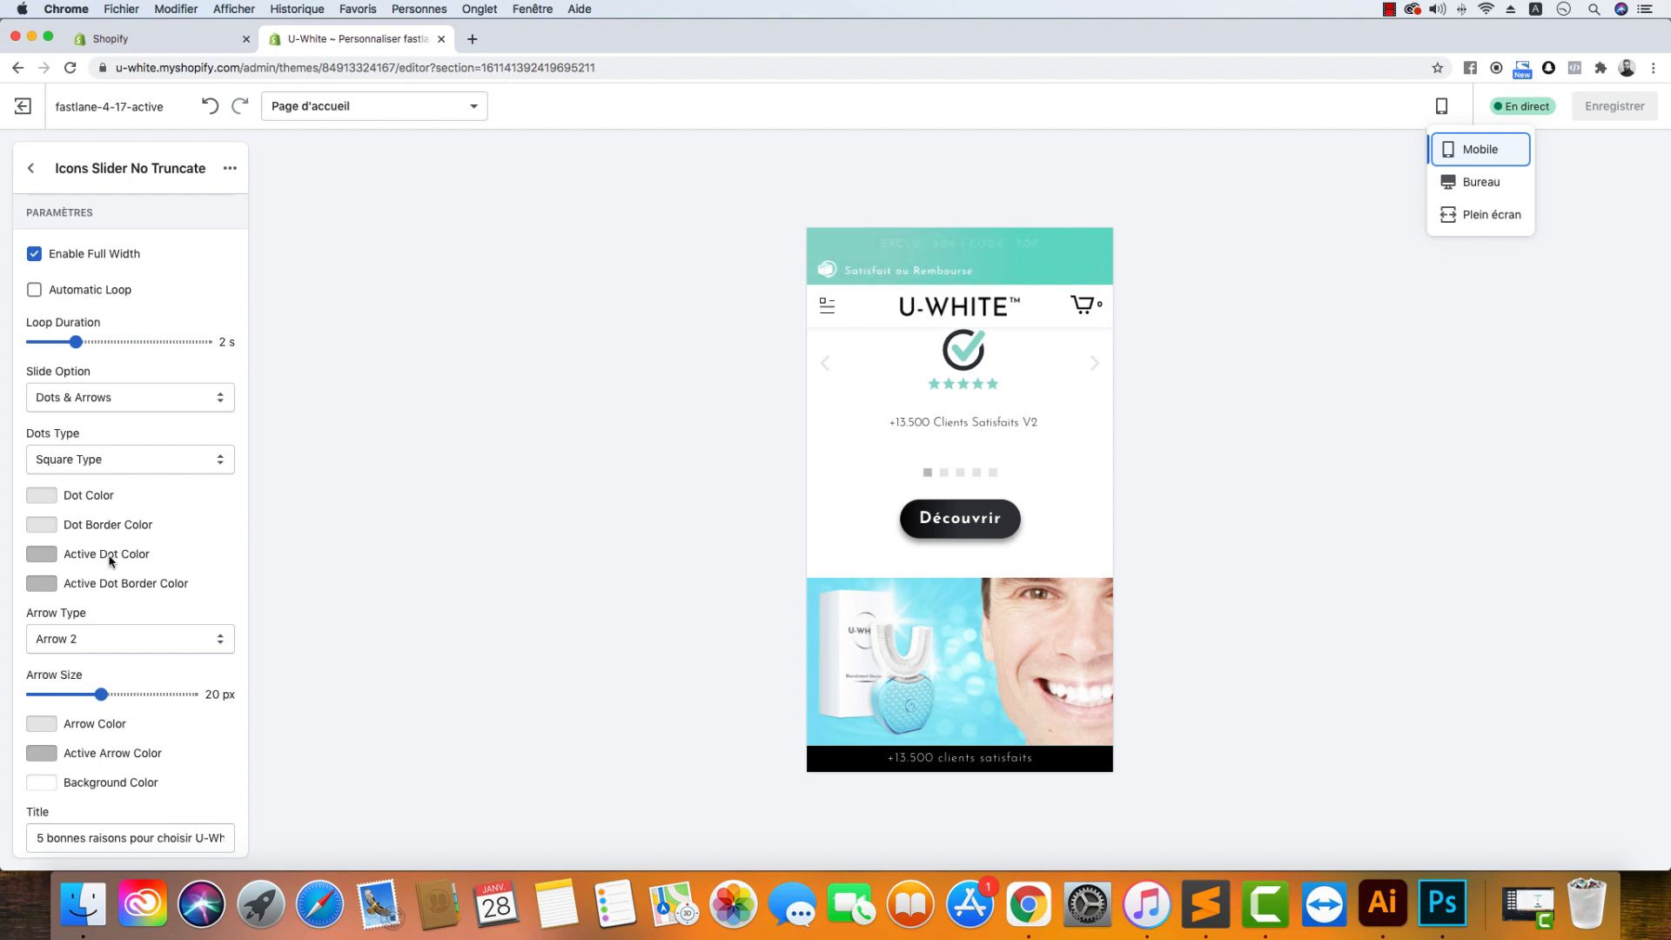
pyautogui.click(124, 644)
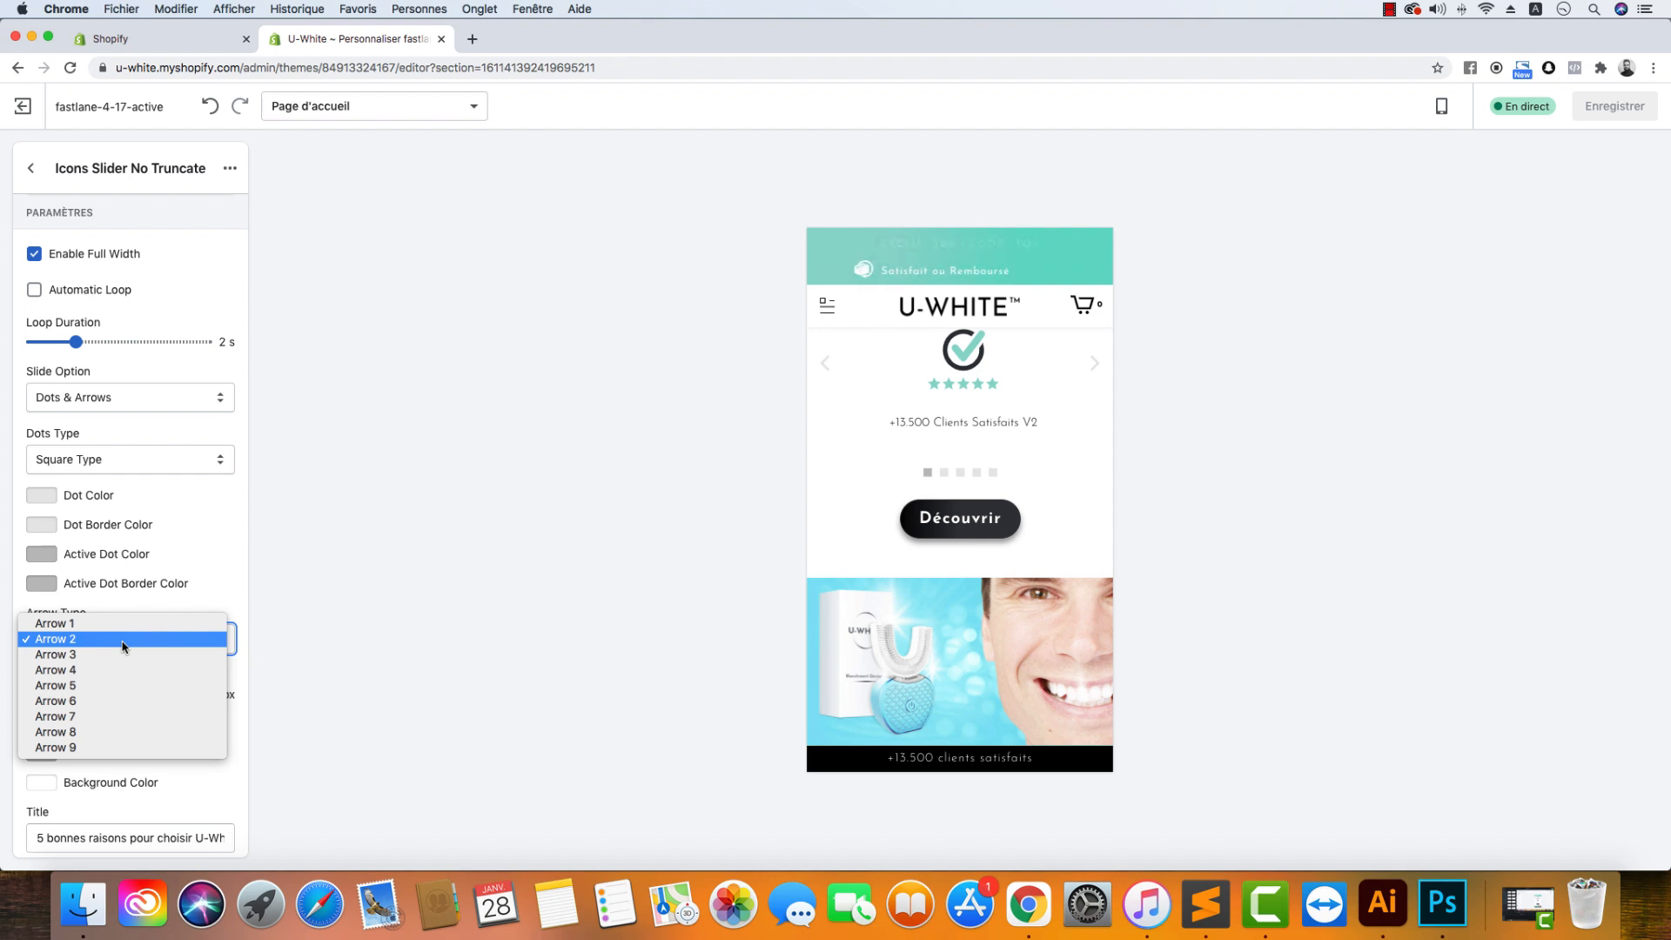
pyautogui.click(303, 640)
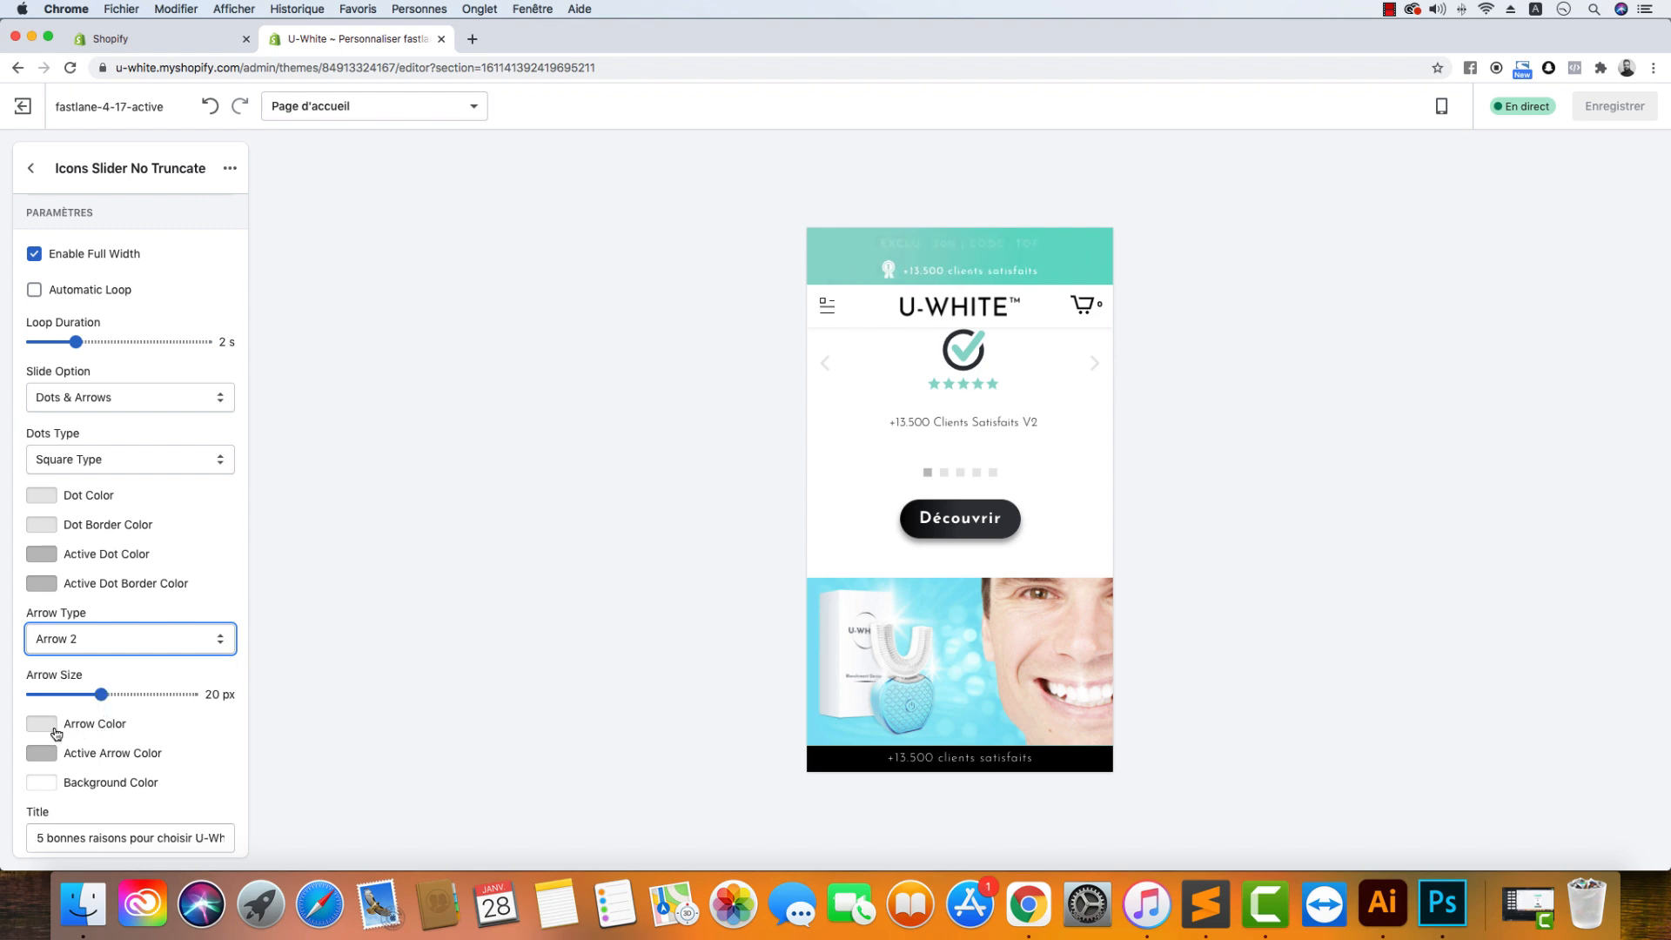
pyautogui.scroll(-4, 213, 730)
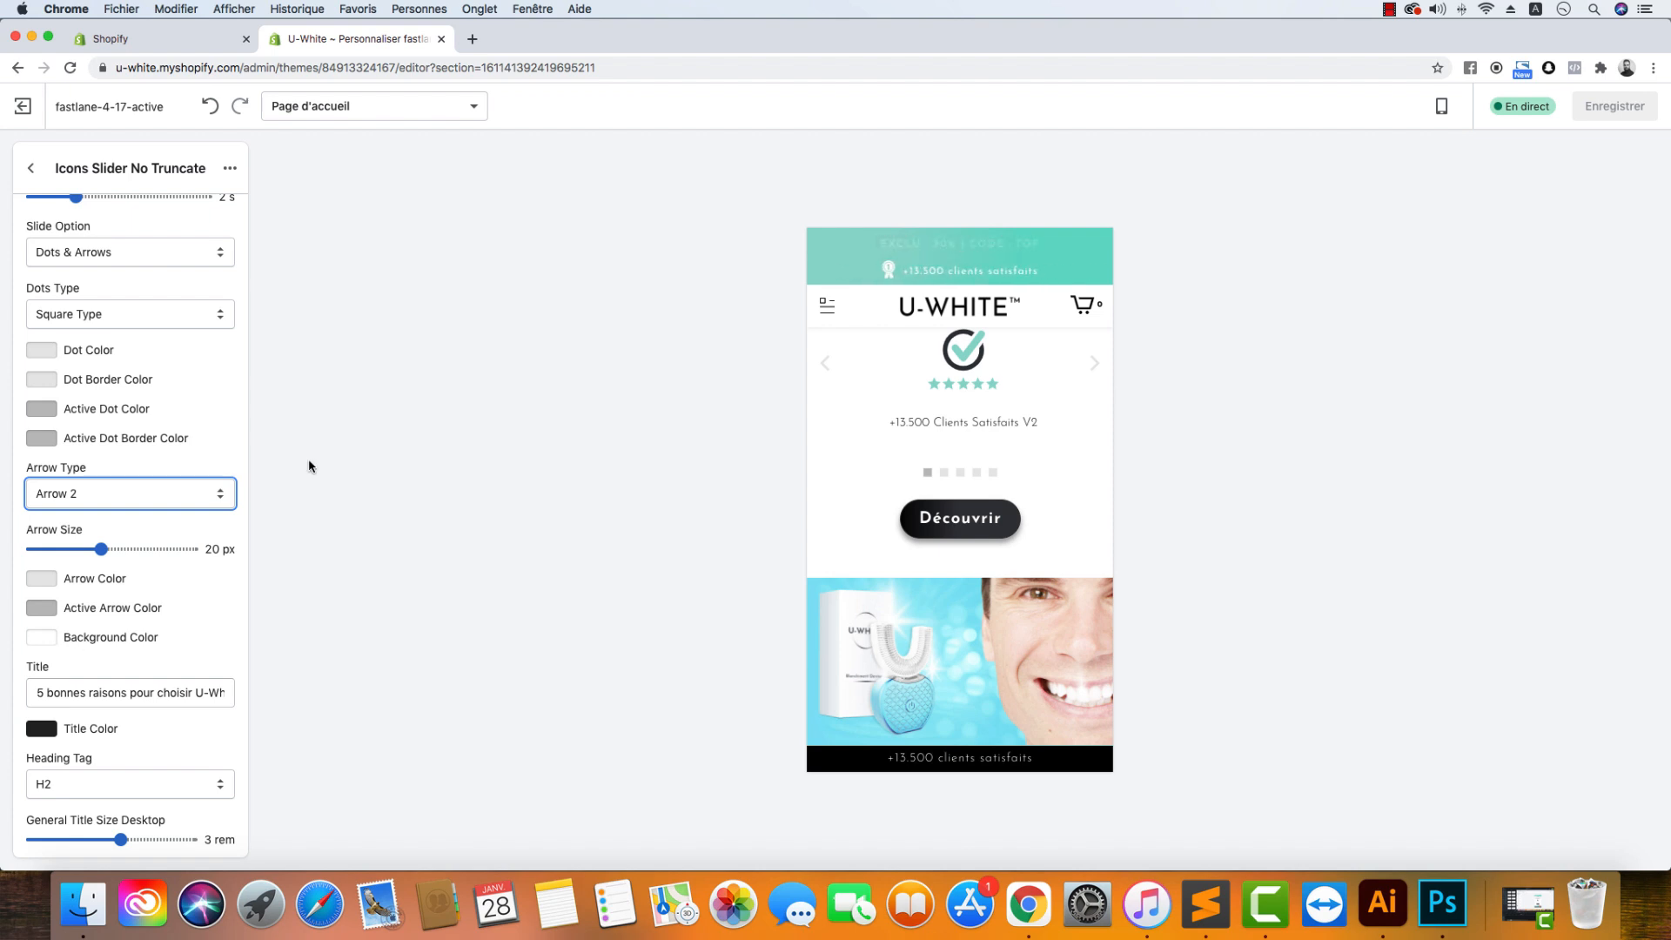
# Step: Switch the preview to Bureau and review the section's Heading Tag choices and its title, text and icon size settings
pyautogui.click(1441, 106)
pyautogui.click(1455, 182)
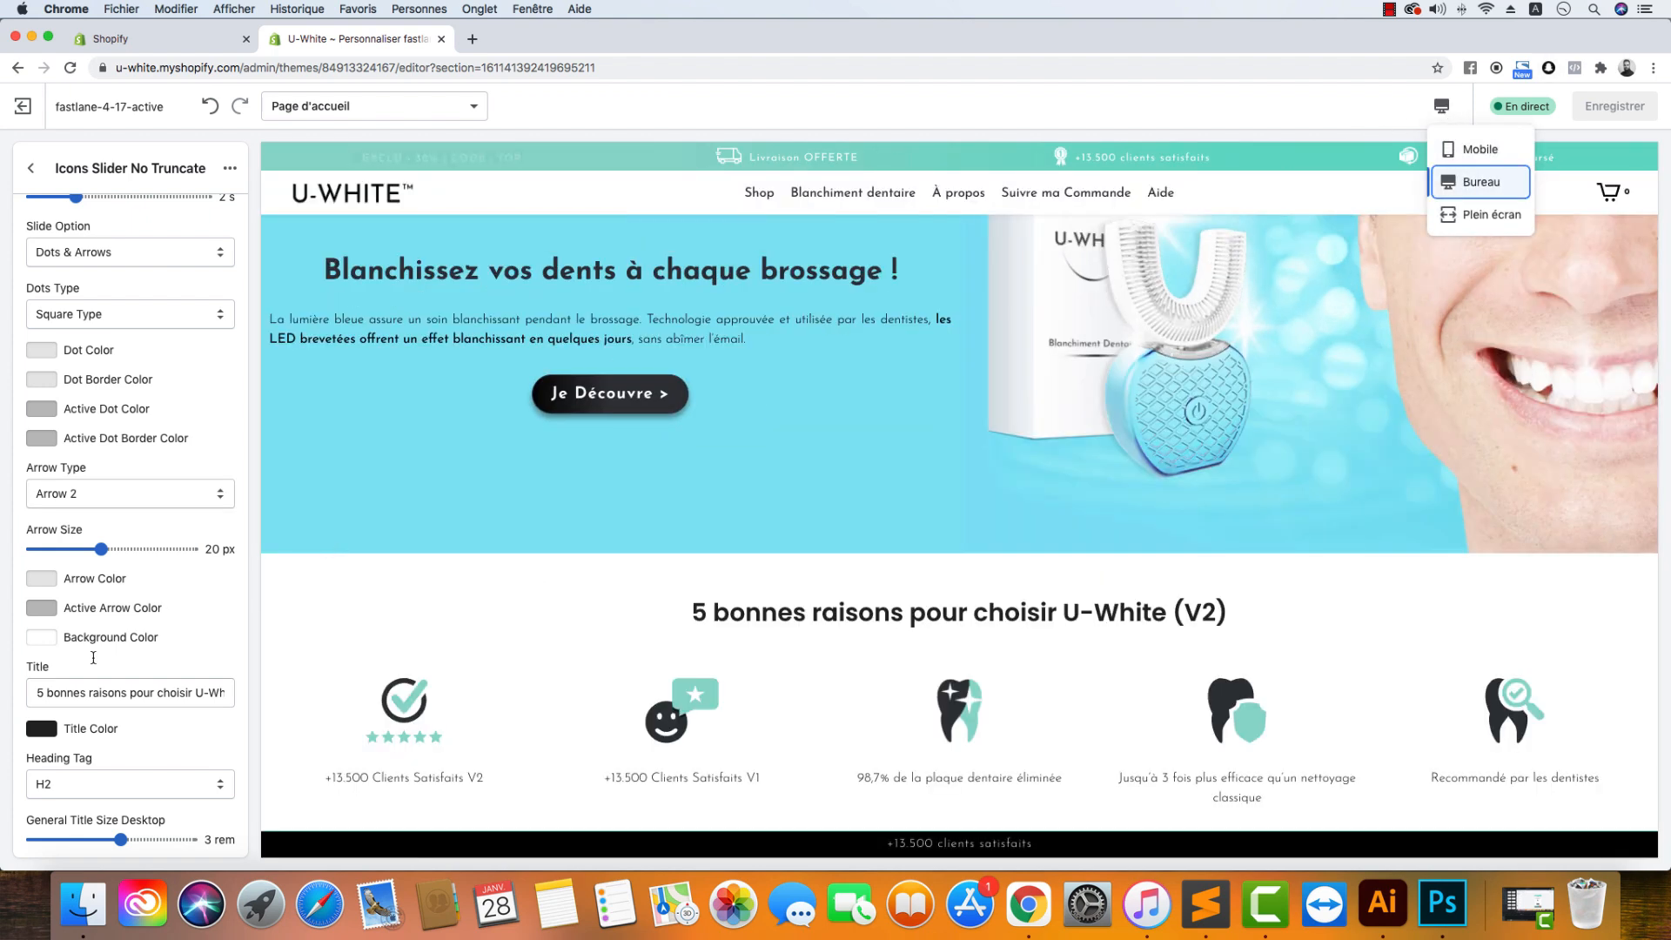
pyautogui.scroll(-2, 679, 636)
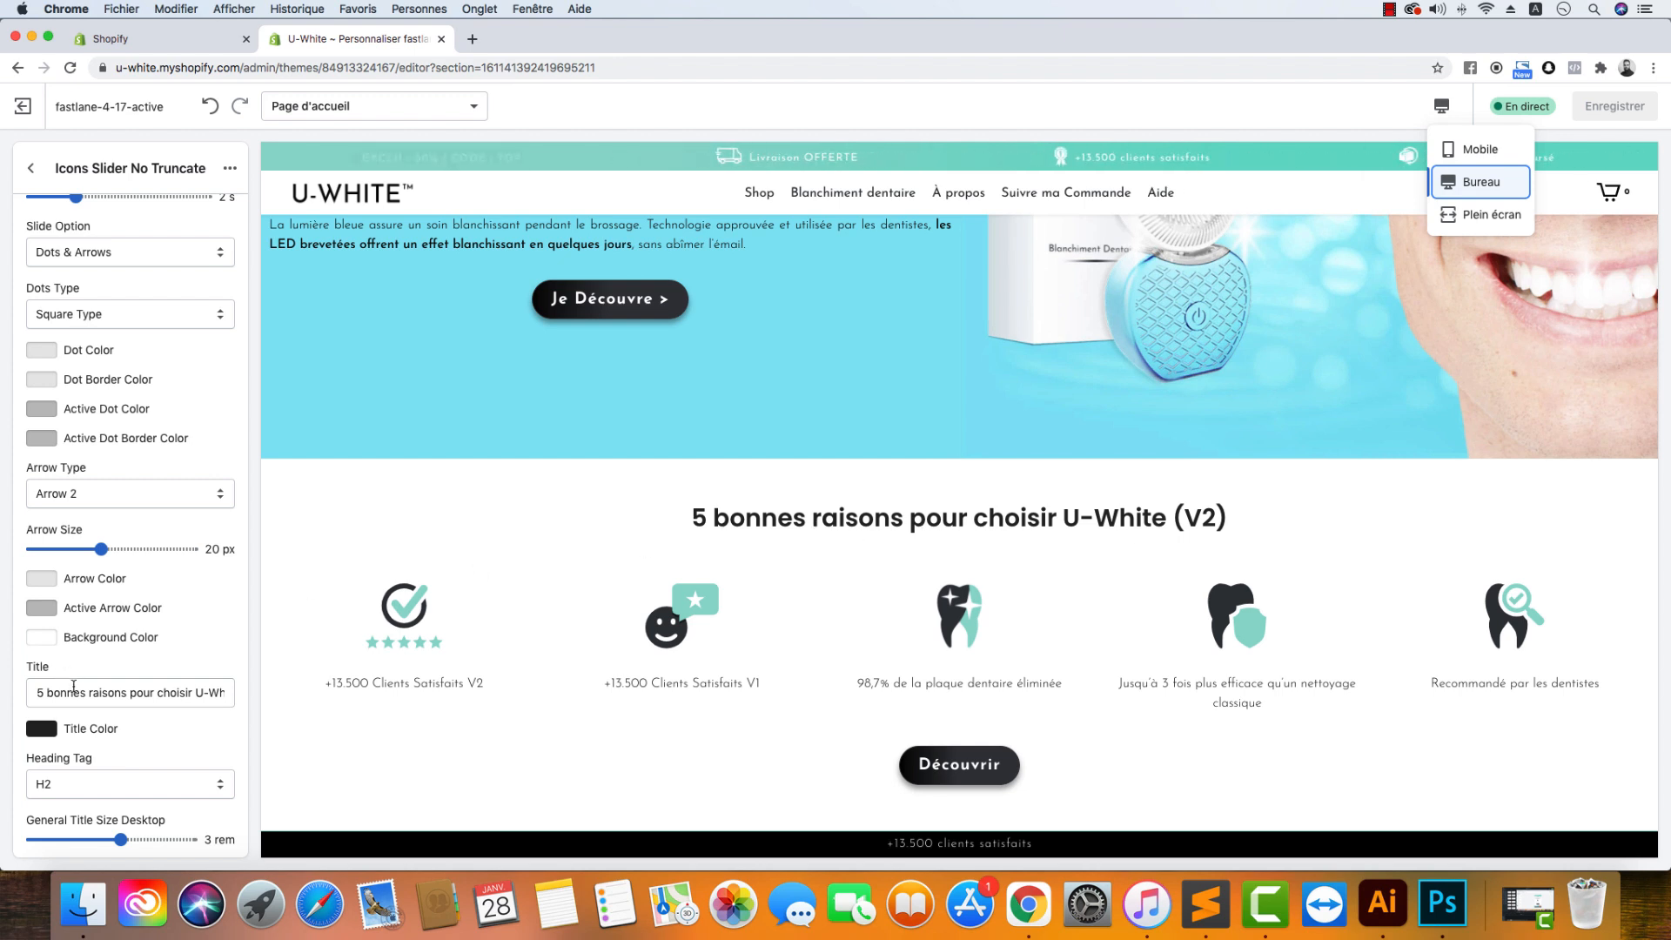
pyautogui.scroll(-4, 57, 733)
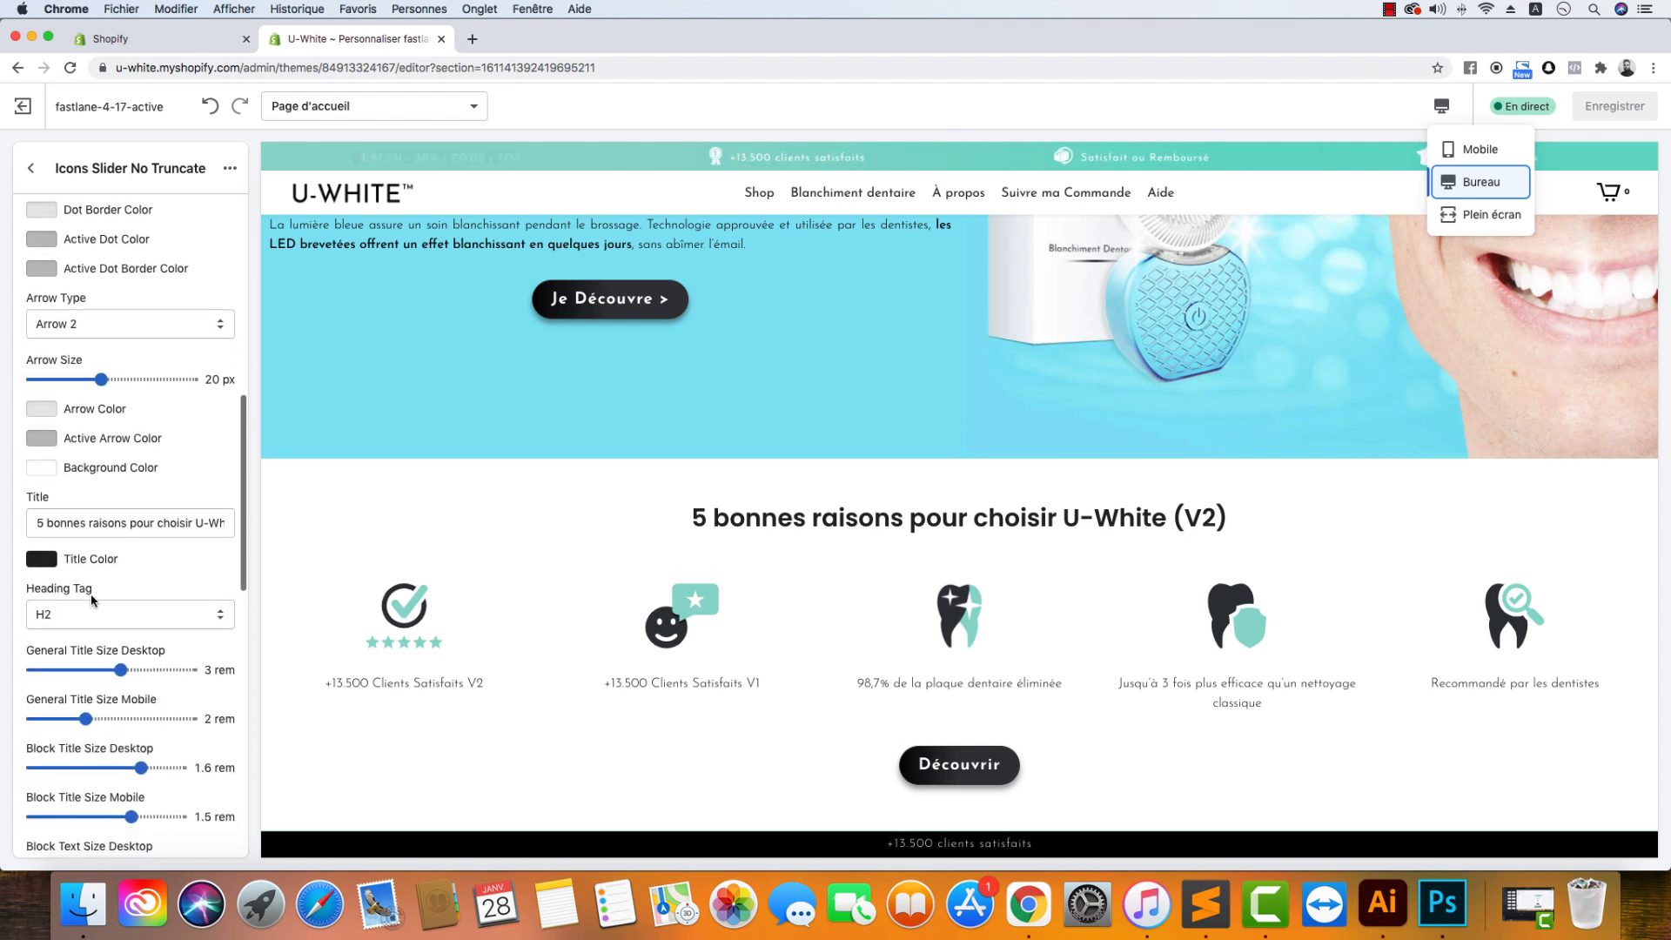
pyautogui.click(85, 616)
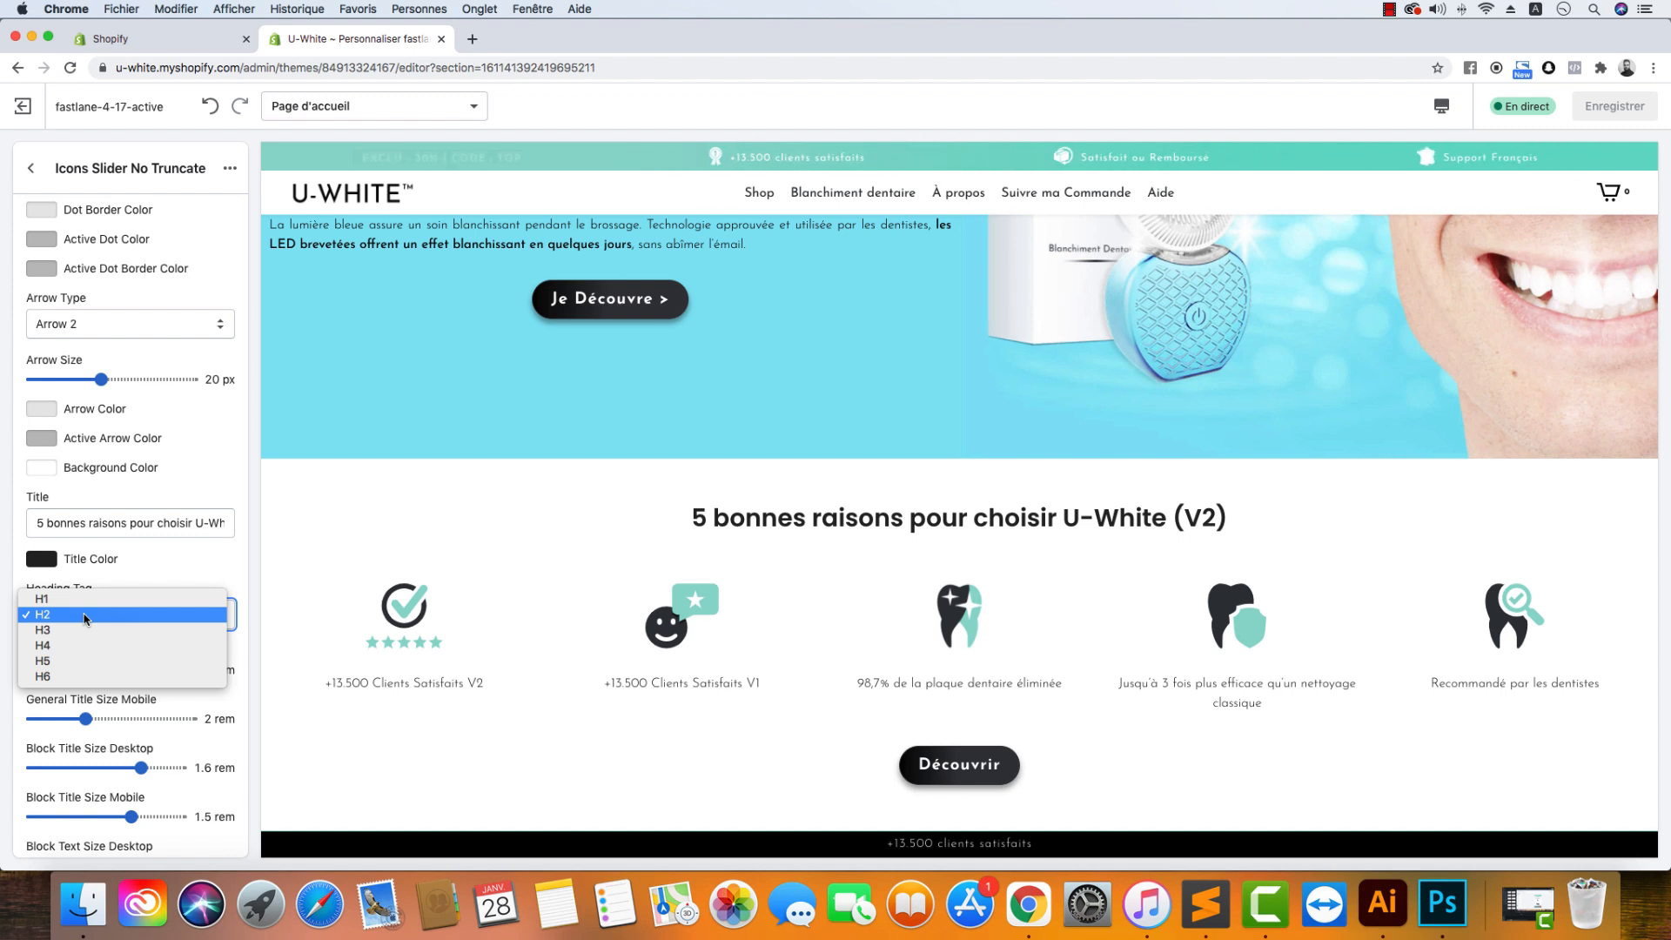
pyautogui.click(198, 572)
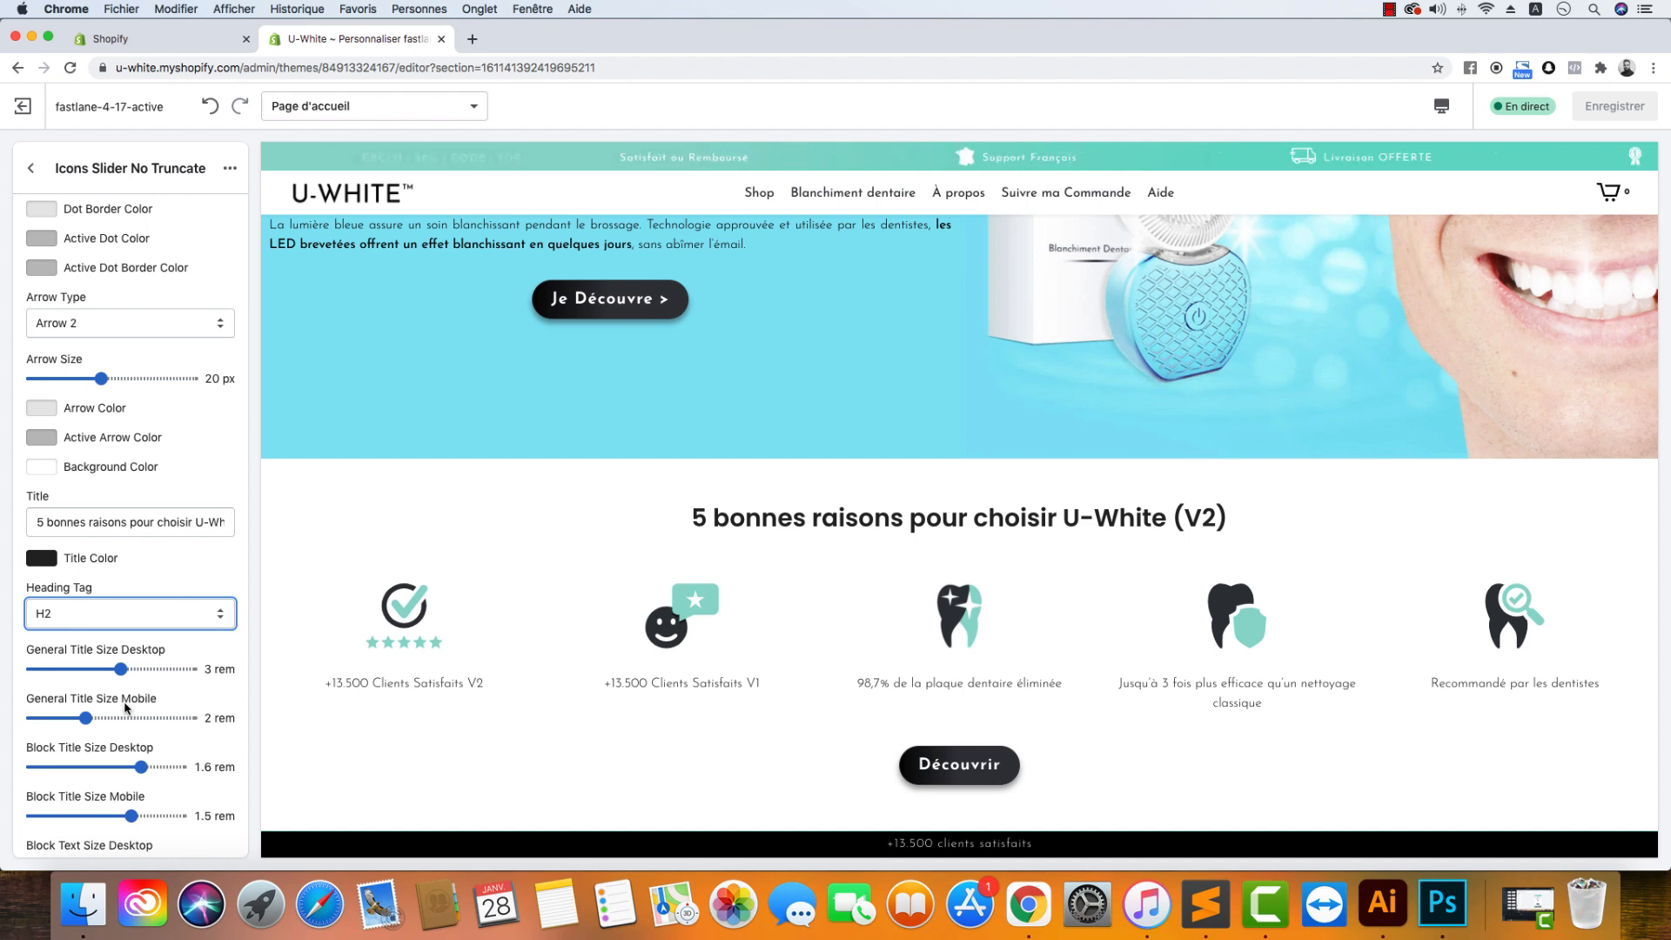
pyautogui.scroll(-5, 125, 707)
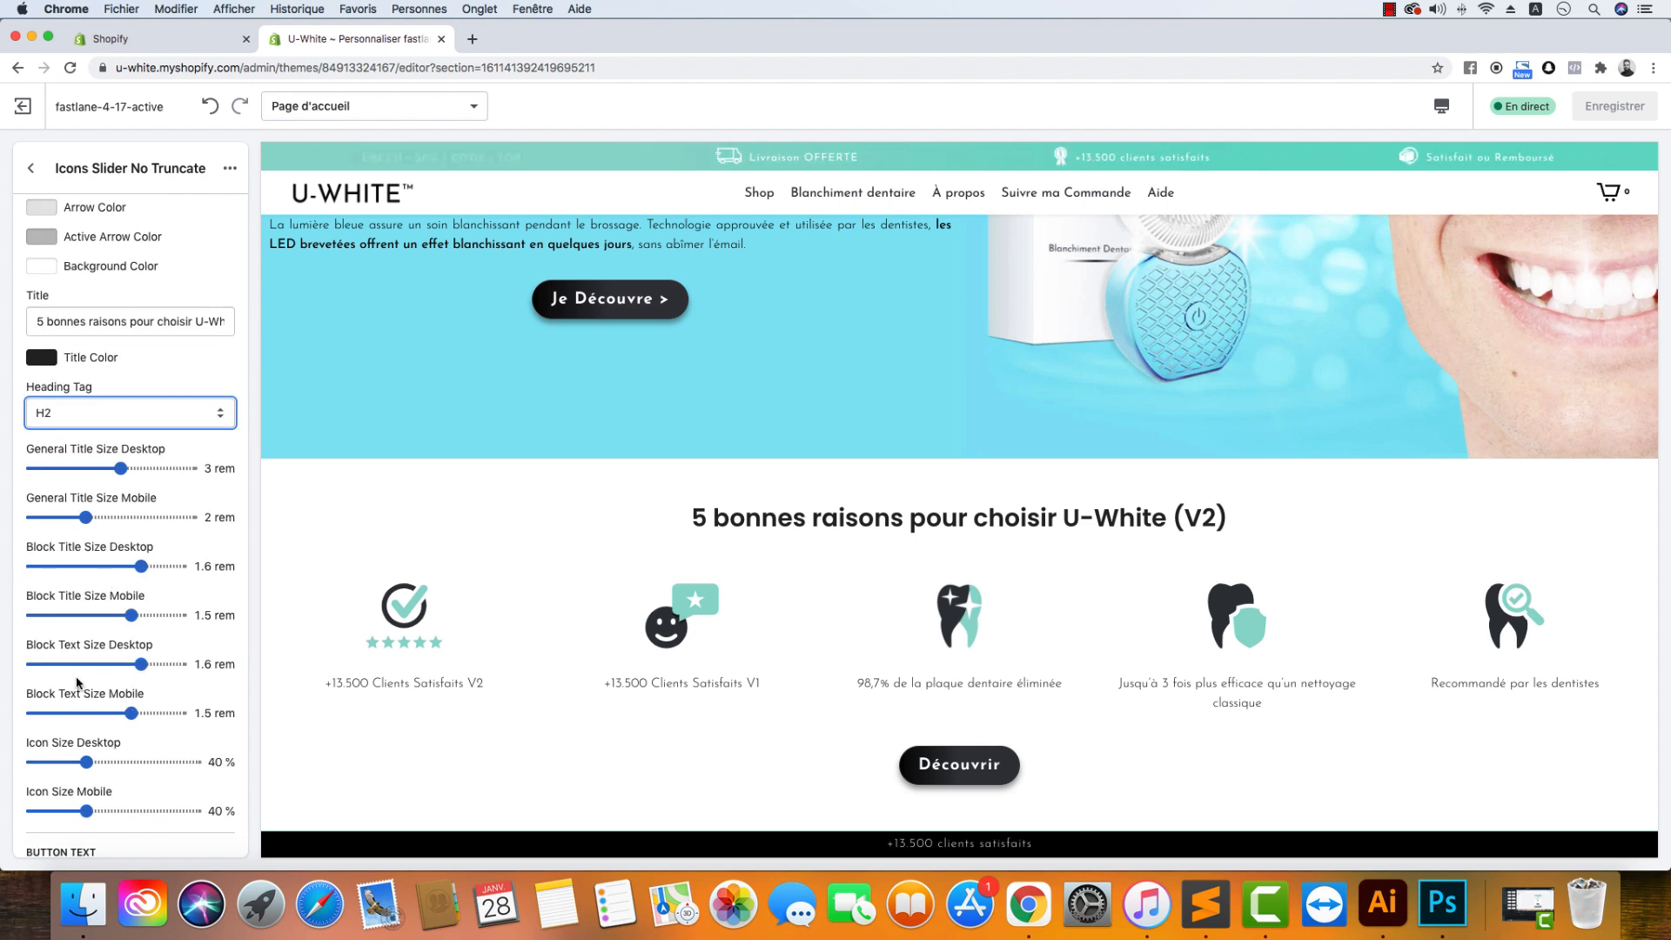
pyautogui.scroll(-4, 169, 731)
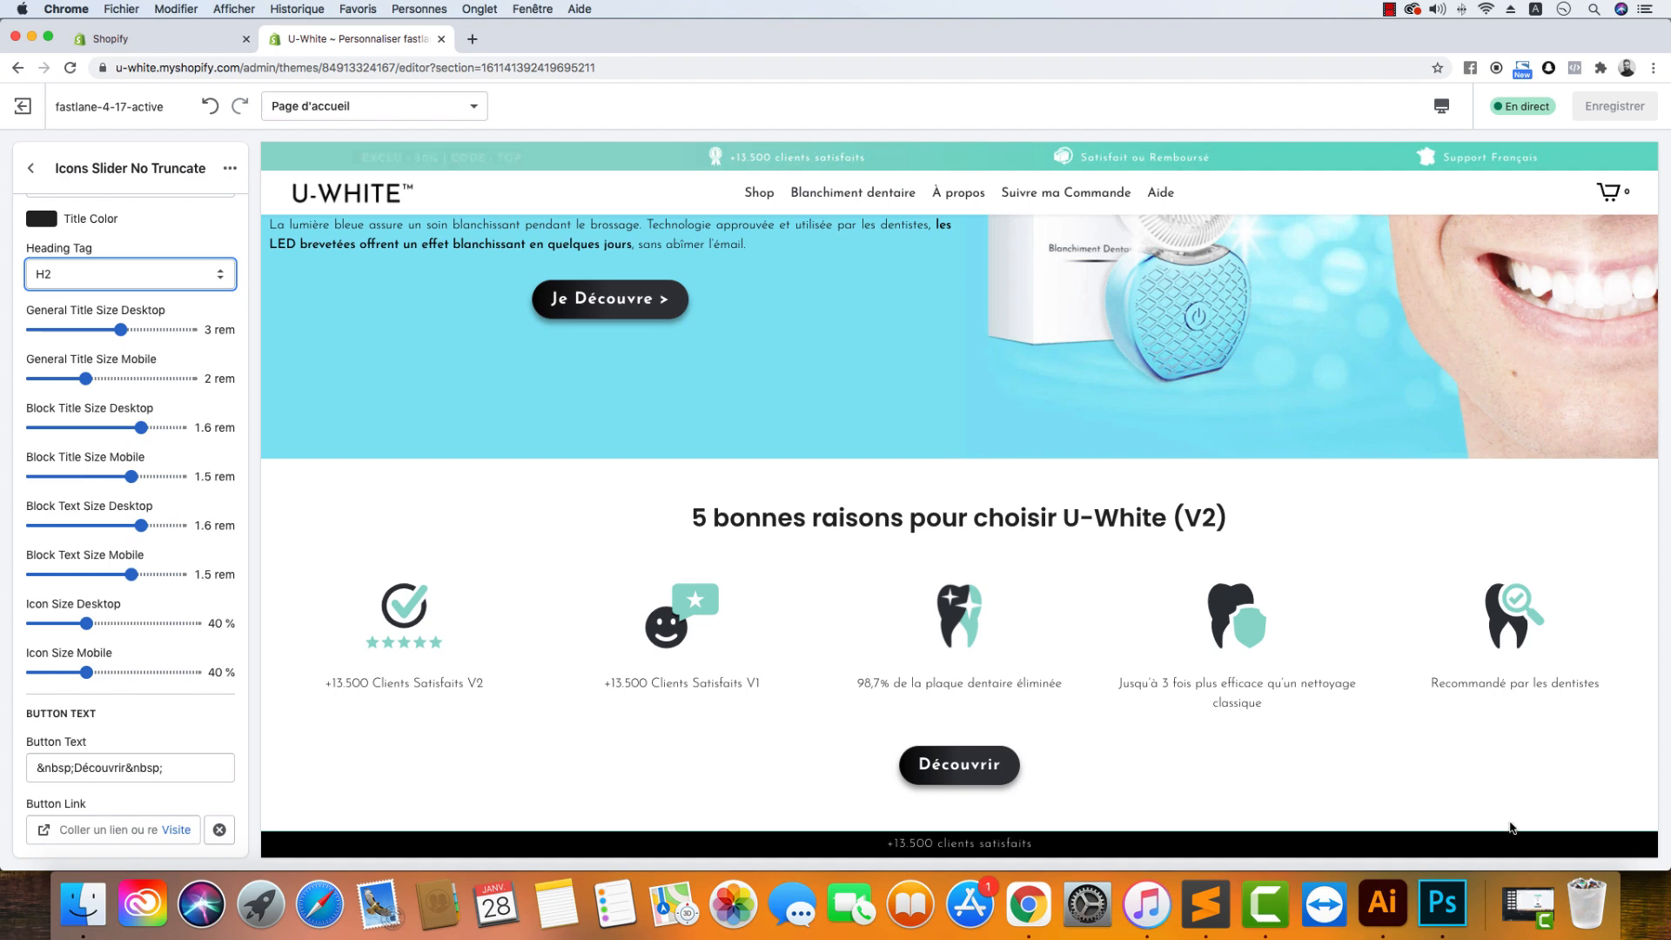
# Step: Switch to Photoshop to view the Montage_Icons_Slider.psd canvas, and minimise it to return to the theme editor
pyautogui.click(1442, 903)
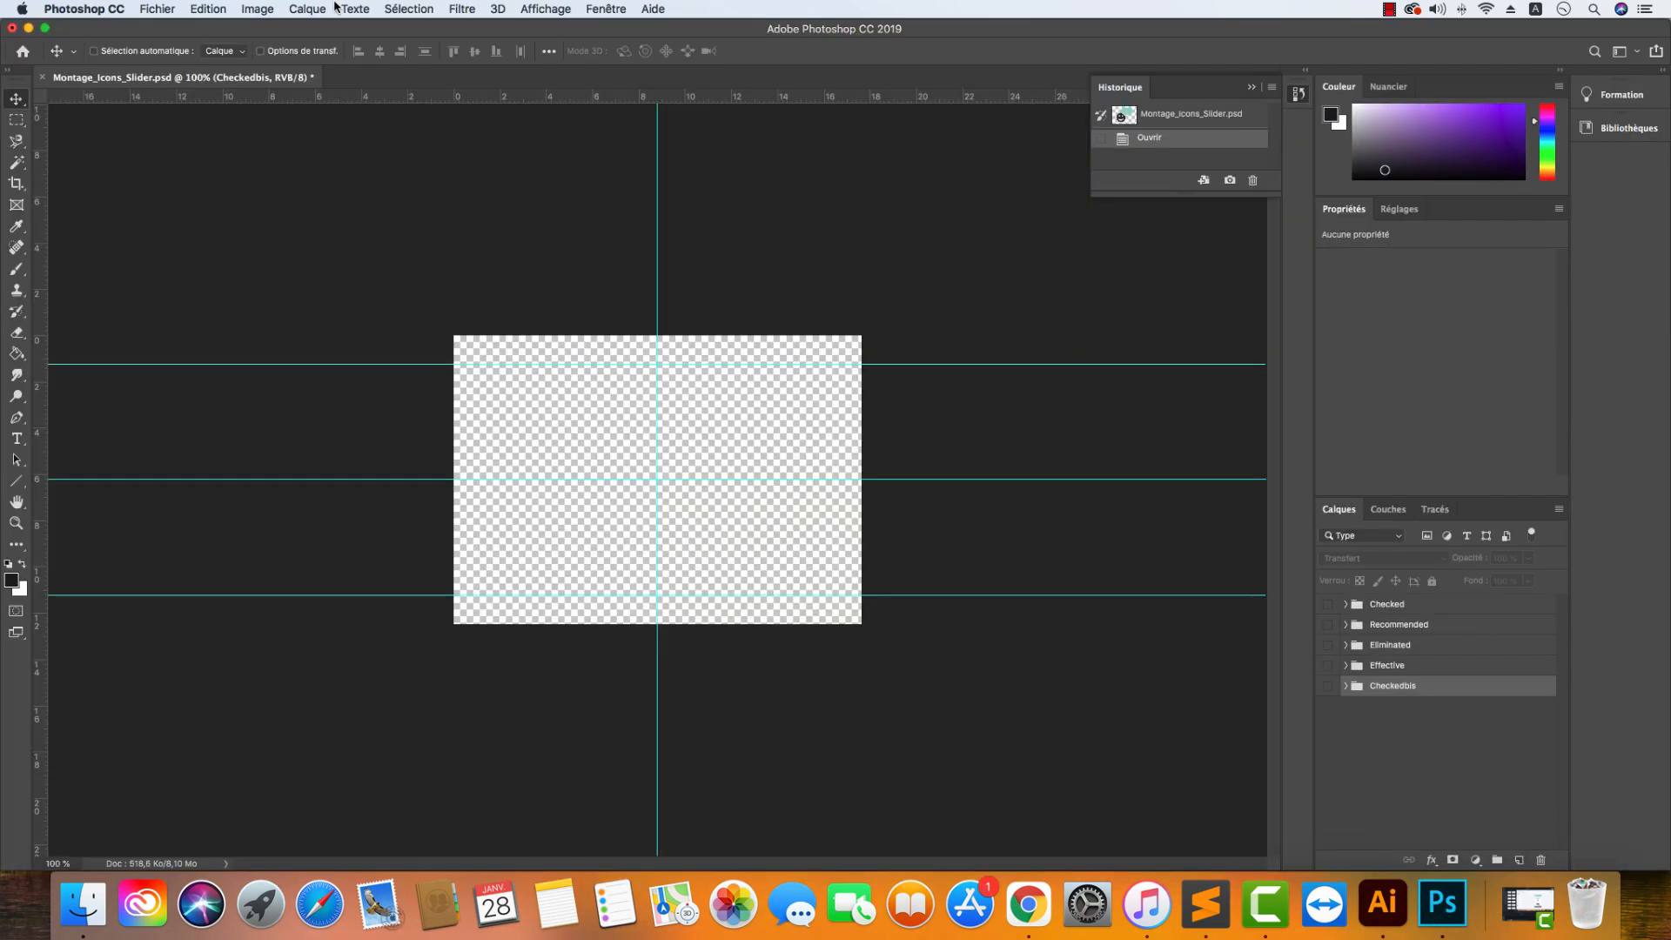
pyautogui.click(31, 28)
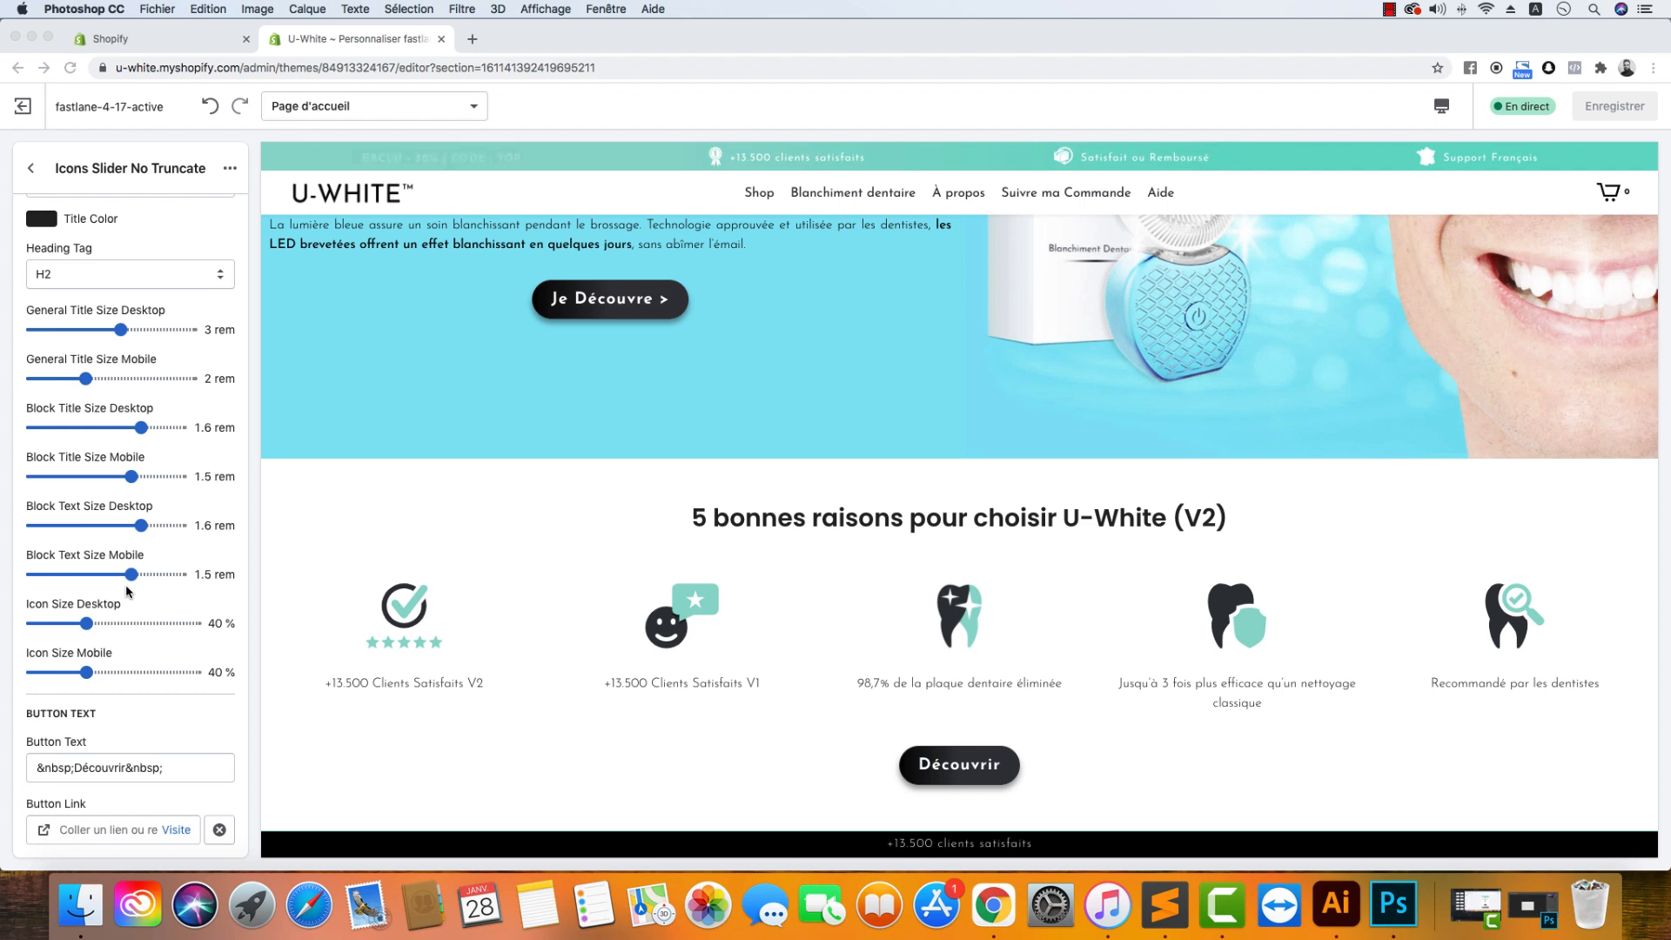
# Step: Try Icon Size Desktop at 60% and 70% in the preview, and set it back to 40%
pyautogui.click(87, 624)
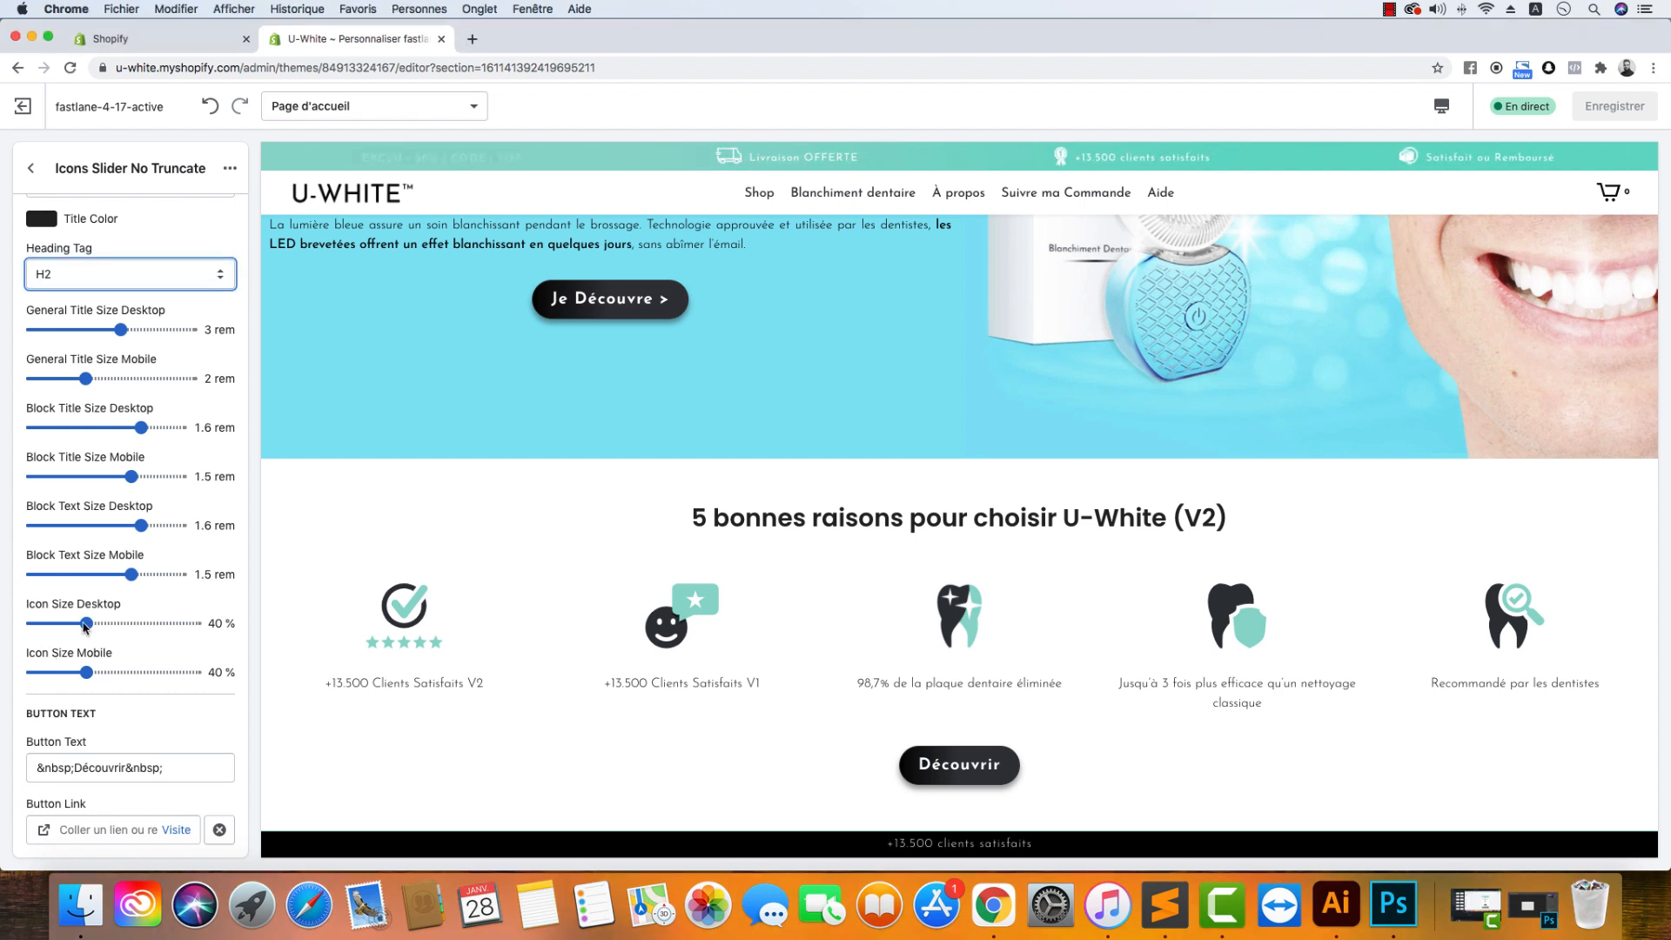
pyautogui.moveTo(86, 623); pyautogui.dragTo(124, 621)
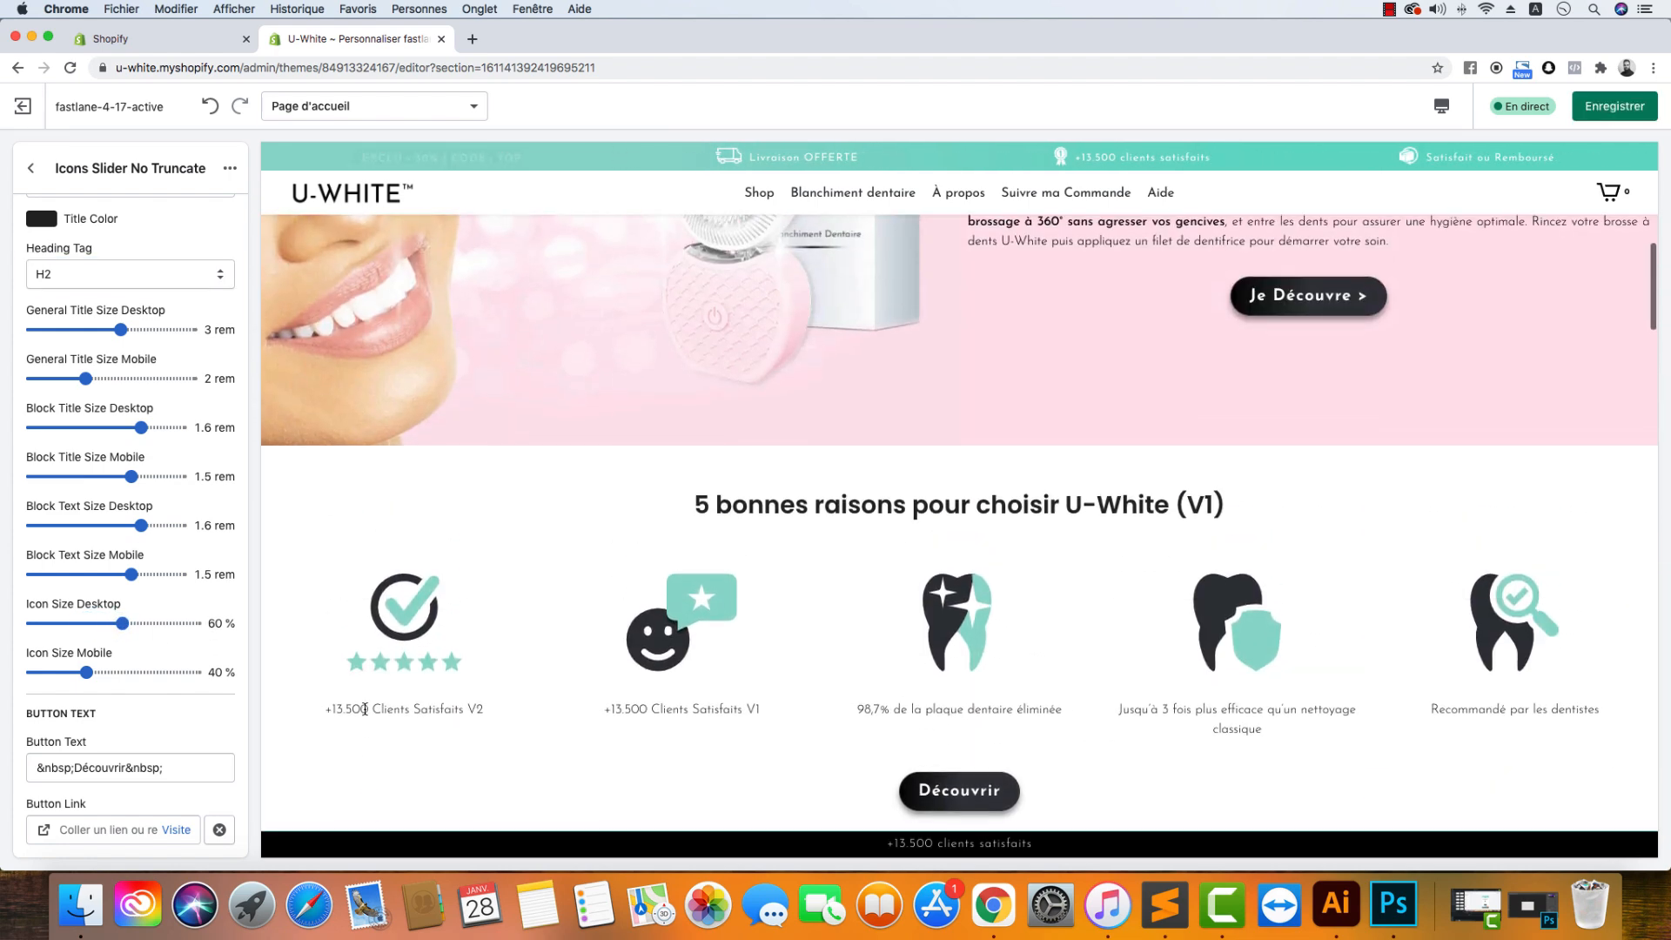
pyautogui.moveTo(121, 623)
pyautogui.mouseDown()
pyautogui.moveTo(71, 625)
pyautogui.moveTo(135, 625)
pyautogui.mouseUp()
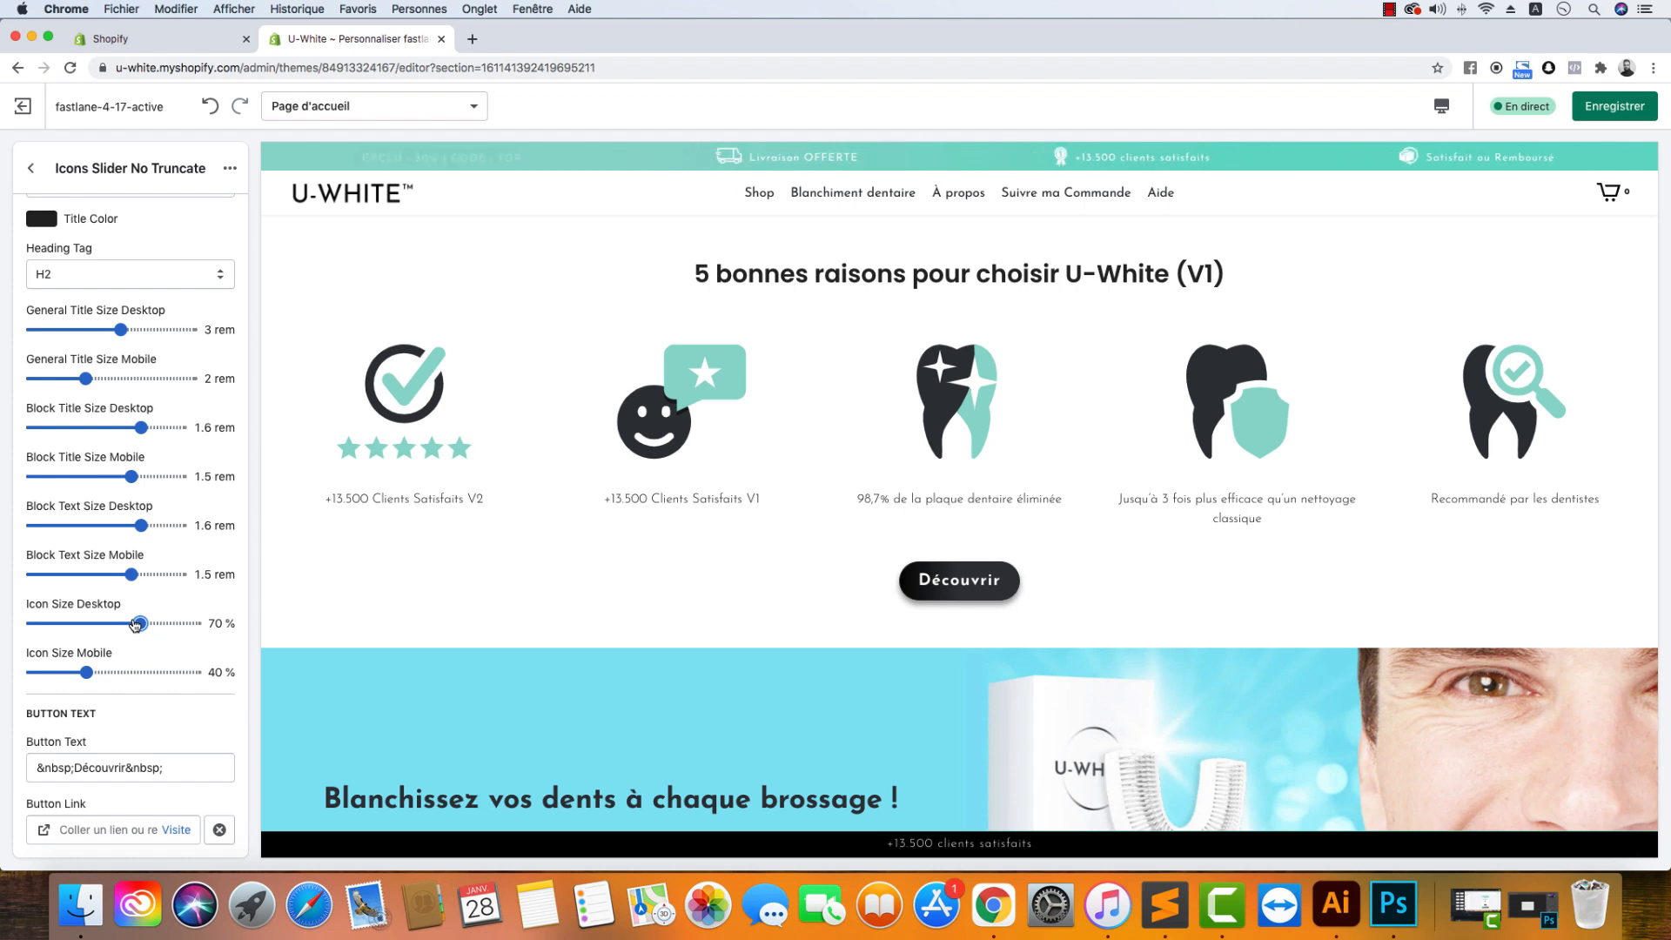
pyautogui.moveTo(131, 630); pyautogui.dragTo(96, 627)
# Step: Remove the &nbsp; codes from the Button Text so that it reads Découvrir
pyautogui.scroll(-5, 194, 694)
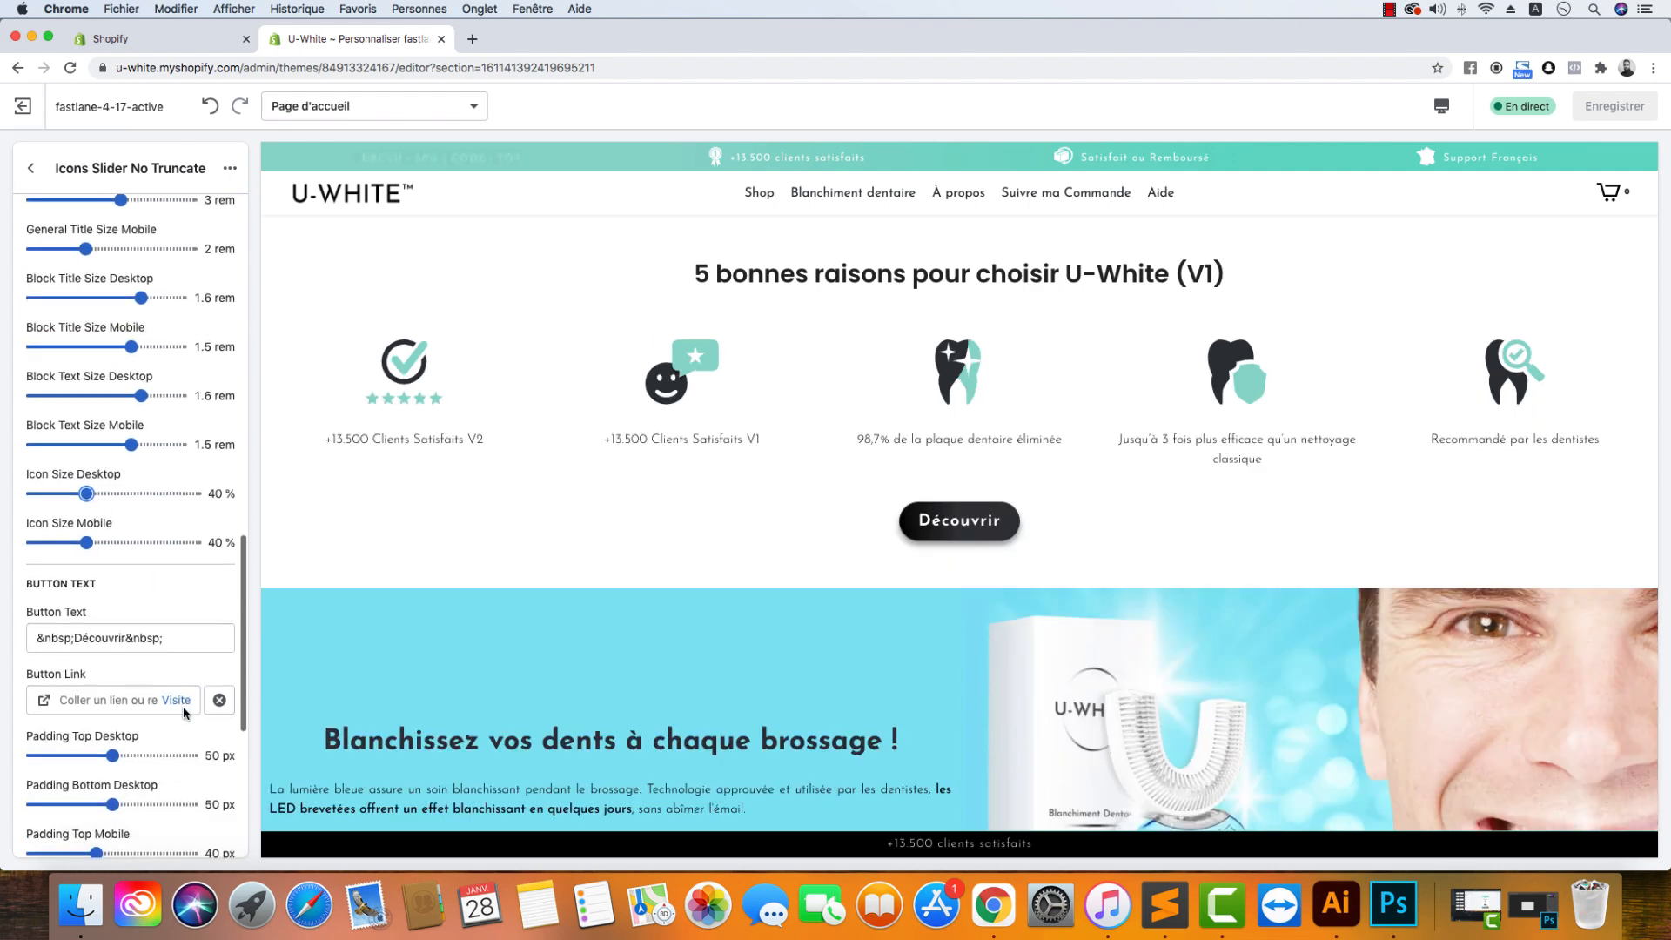
pyautogui.moveTo(76, 541)
pyautogui.mouseDown()
pyautogui.moveTo(37, 542)
pyautogui.moveTo(84, 543)
pyautogui.mouseUp()
pyautogui.press('BackSpace')
pyautogui.press('BackSpace')
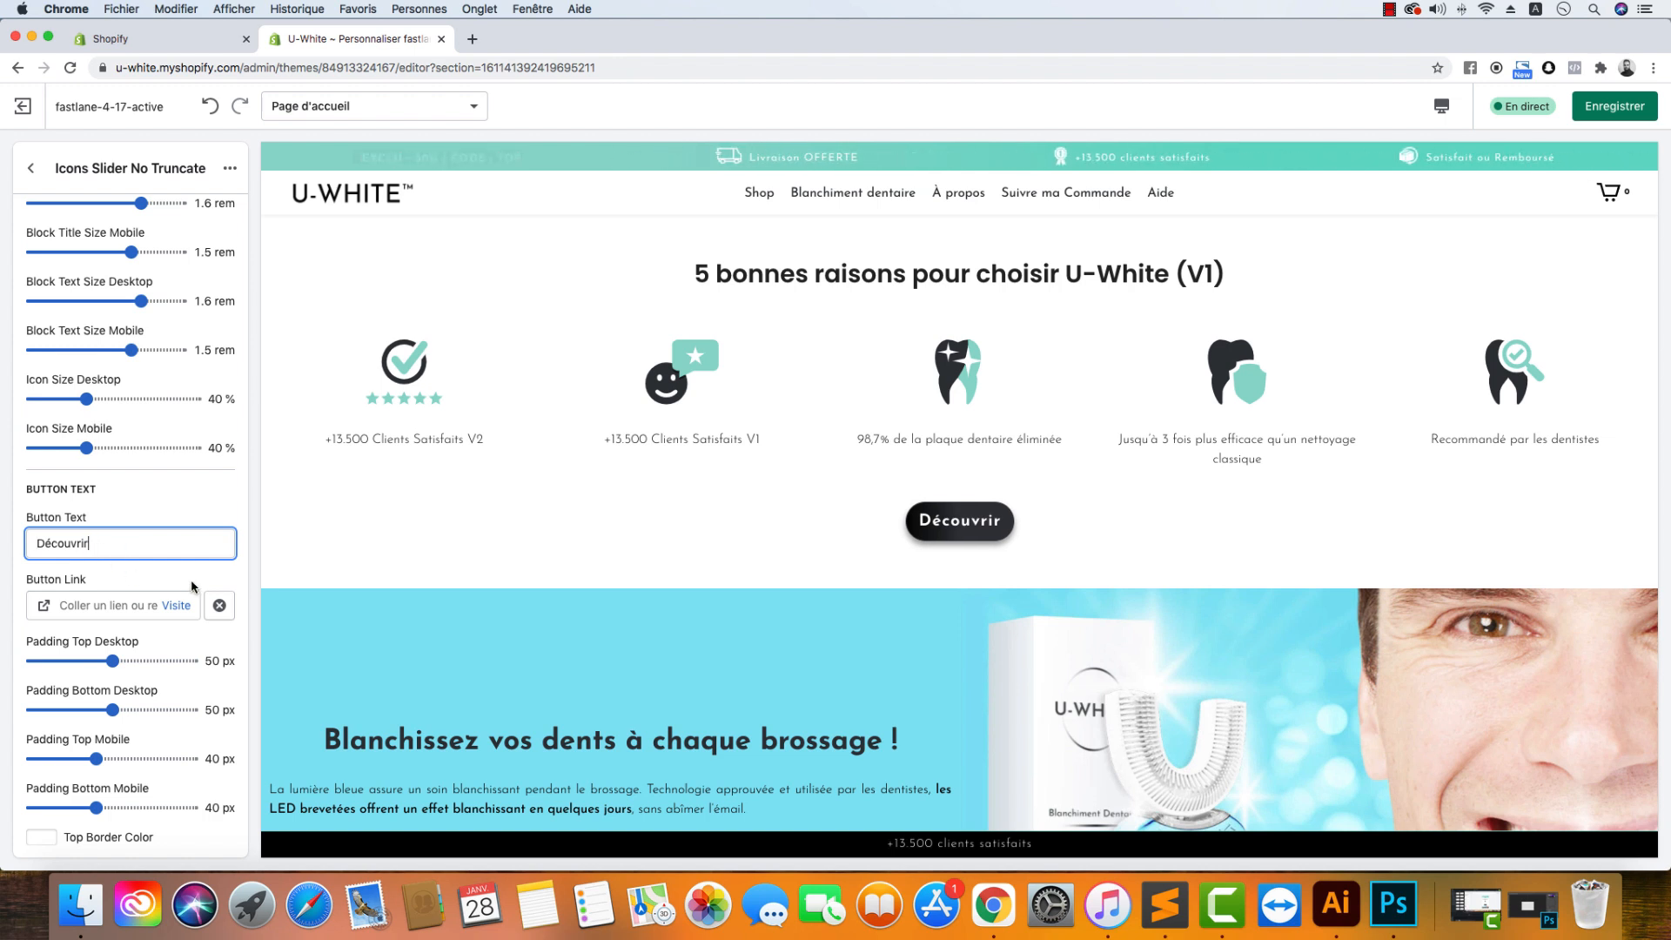
# Step: Find the product section below the icon sliders in the preview and inspect its product title's code
pyautogui.click(75, 604)
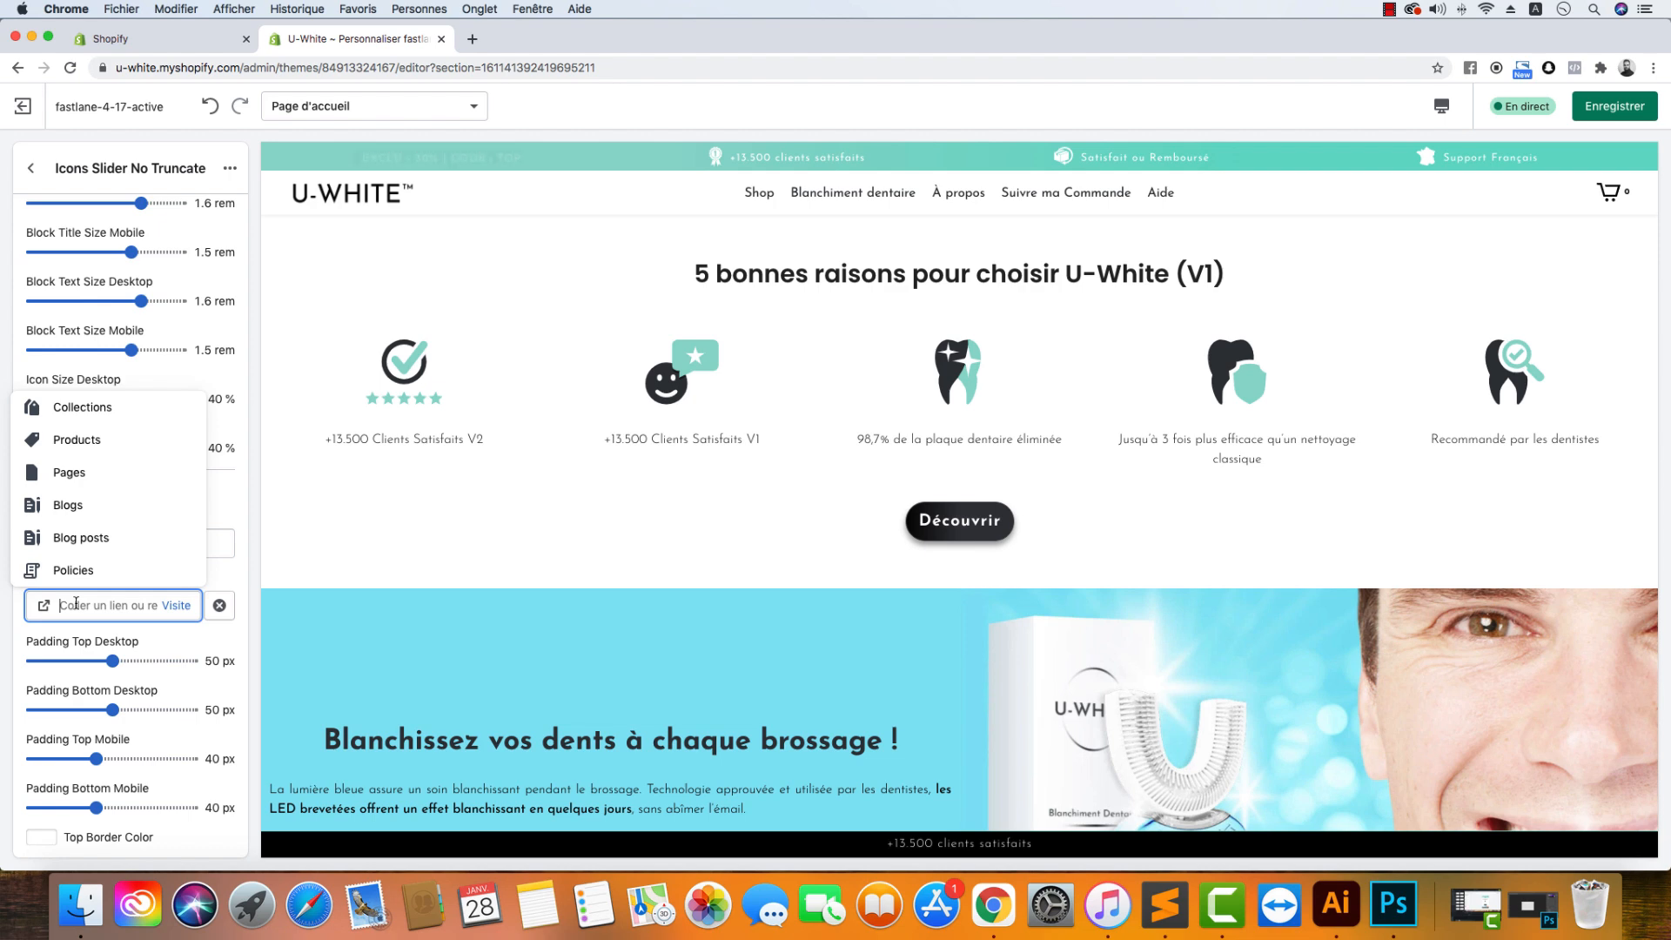
pyautogui.scroll(-15, 816, 731)
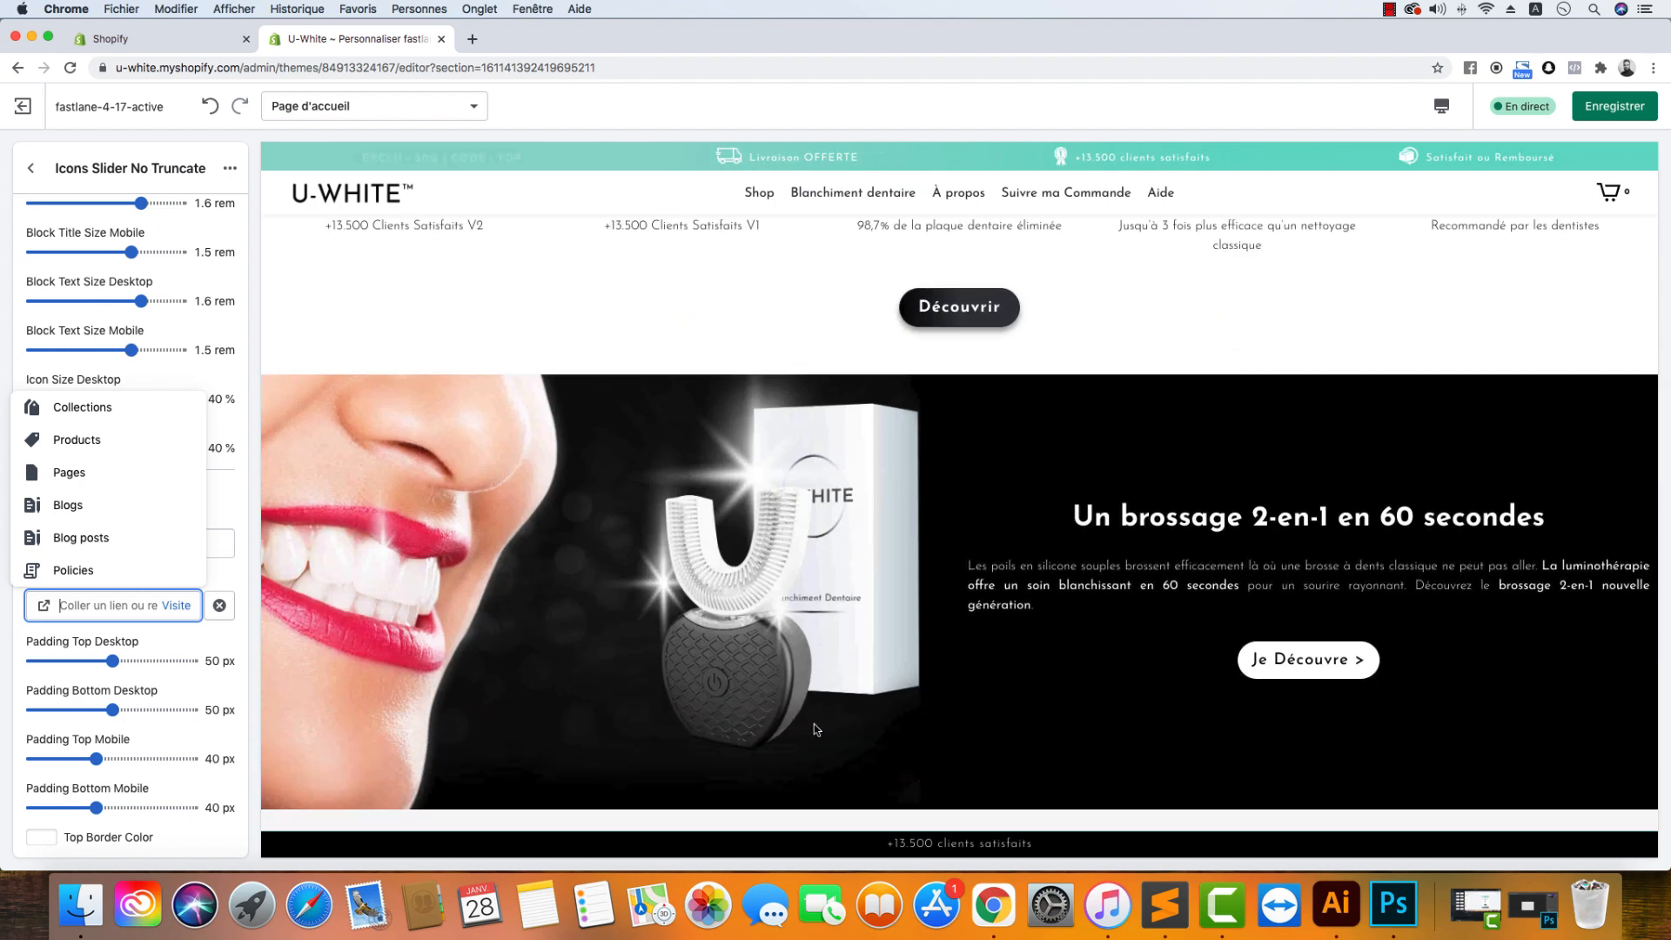
pyautogui.scroll(-5, 816, 731)
pyautogui.scroll(5, 814, 728)
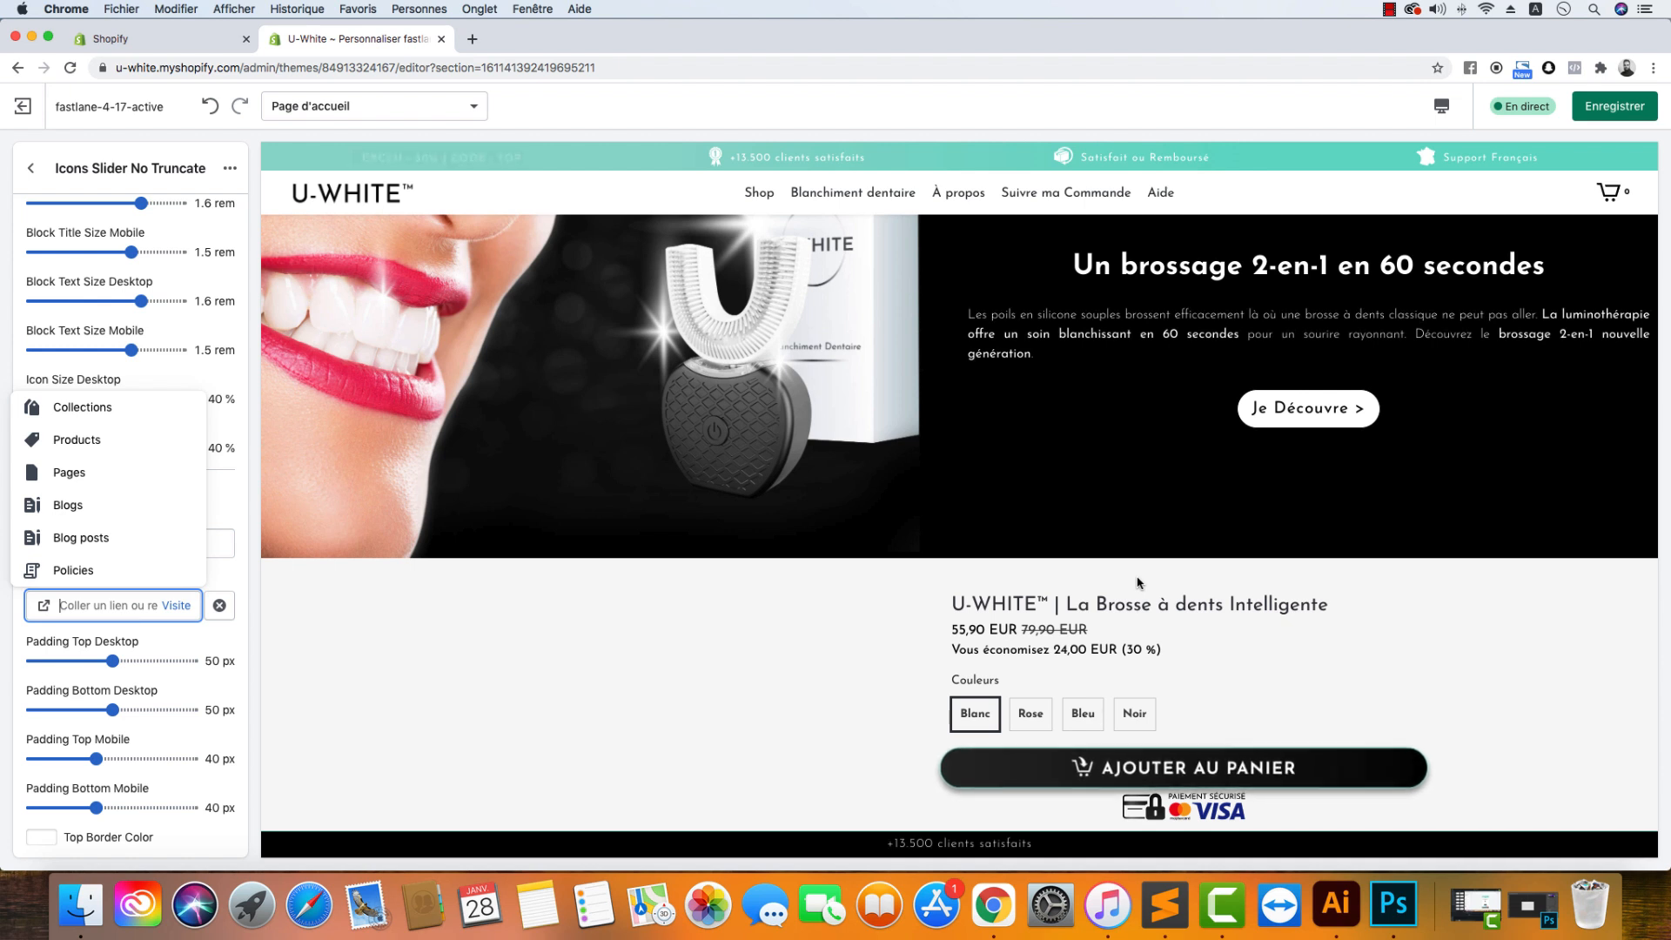
pyautogui.moveTo(1134, 602); pyautogui.dragTo(1067, 600)
pyautogui.rightClick(1068, 600)
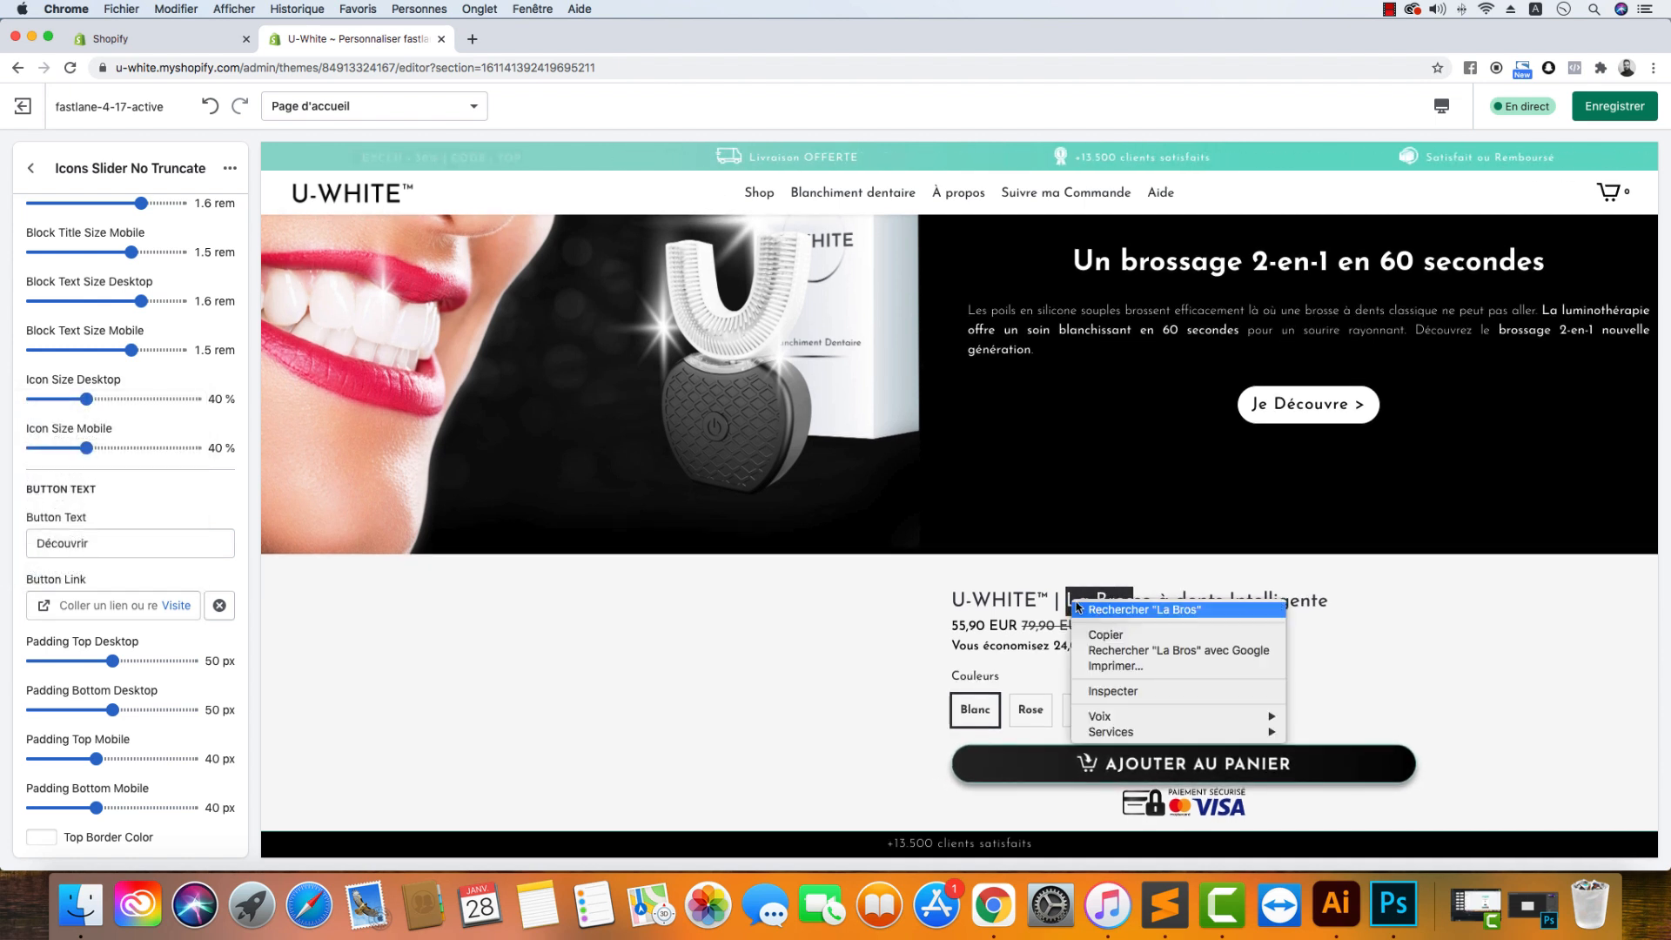
pyautogui.click(1135, 691)
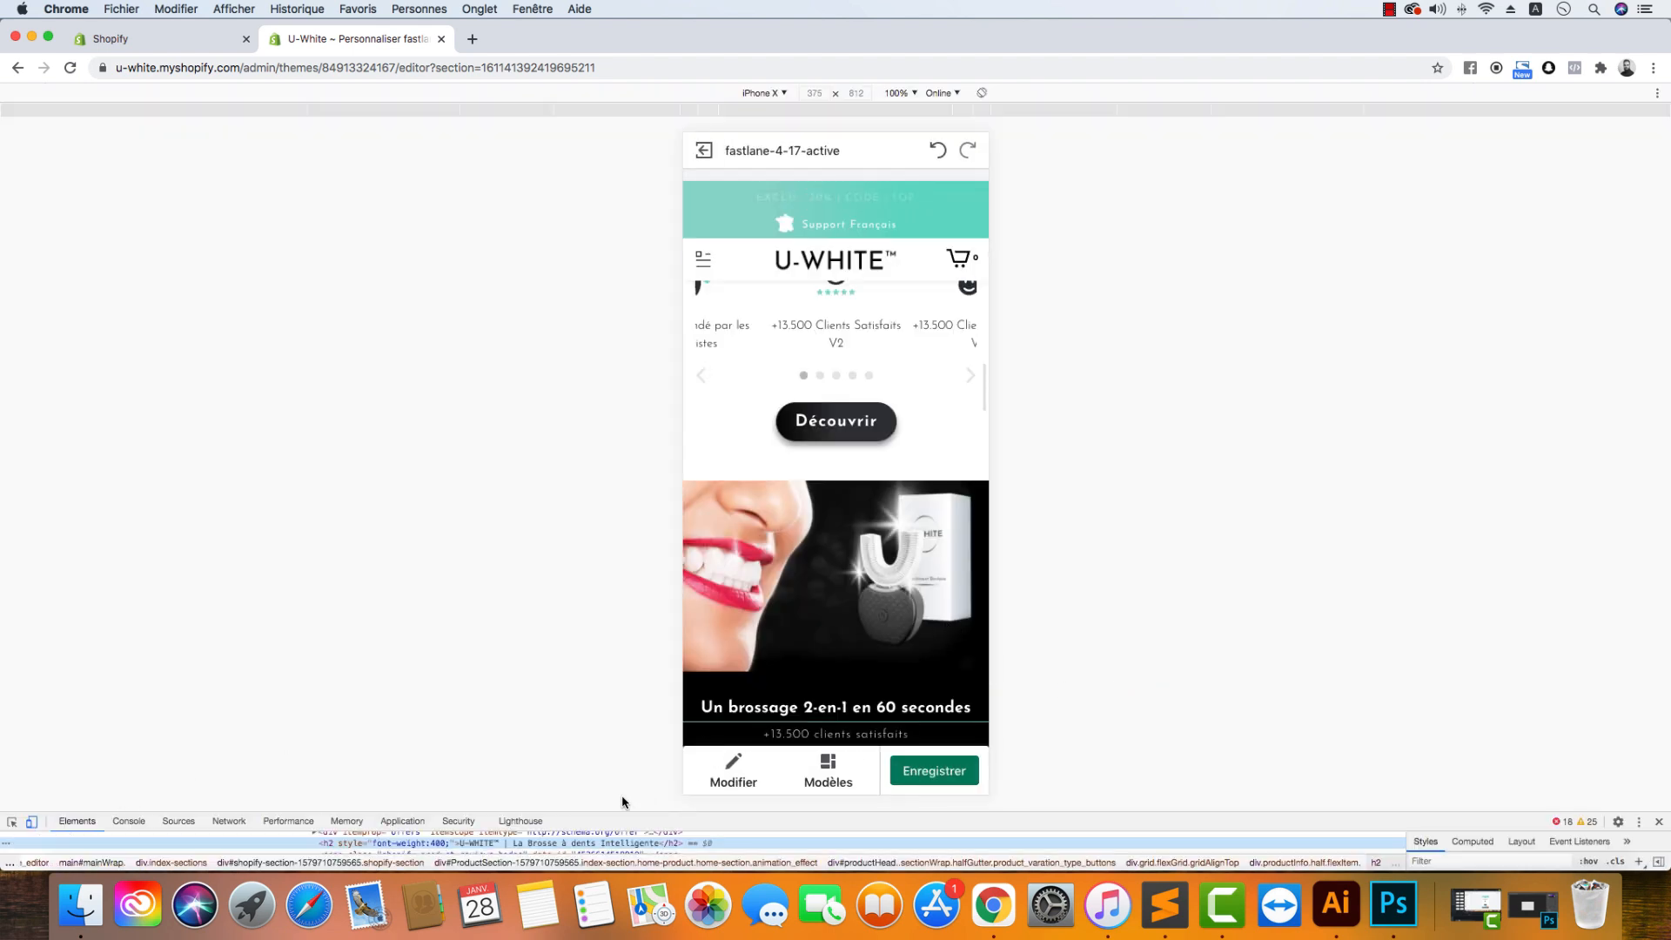
# Step: Select the product section's container div in the enlarged developer tools and set the emulated device to Responsive
pyautogui.moveTo(647, 696); pyautogui.dragTo(646, 526)
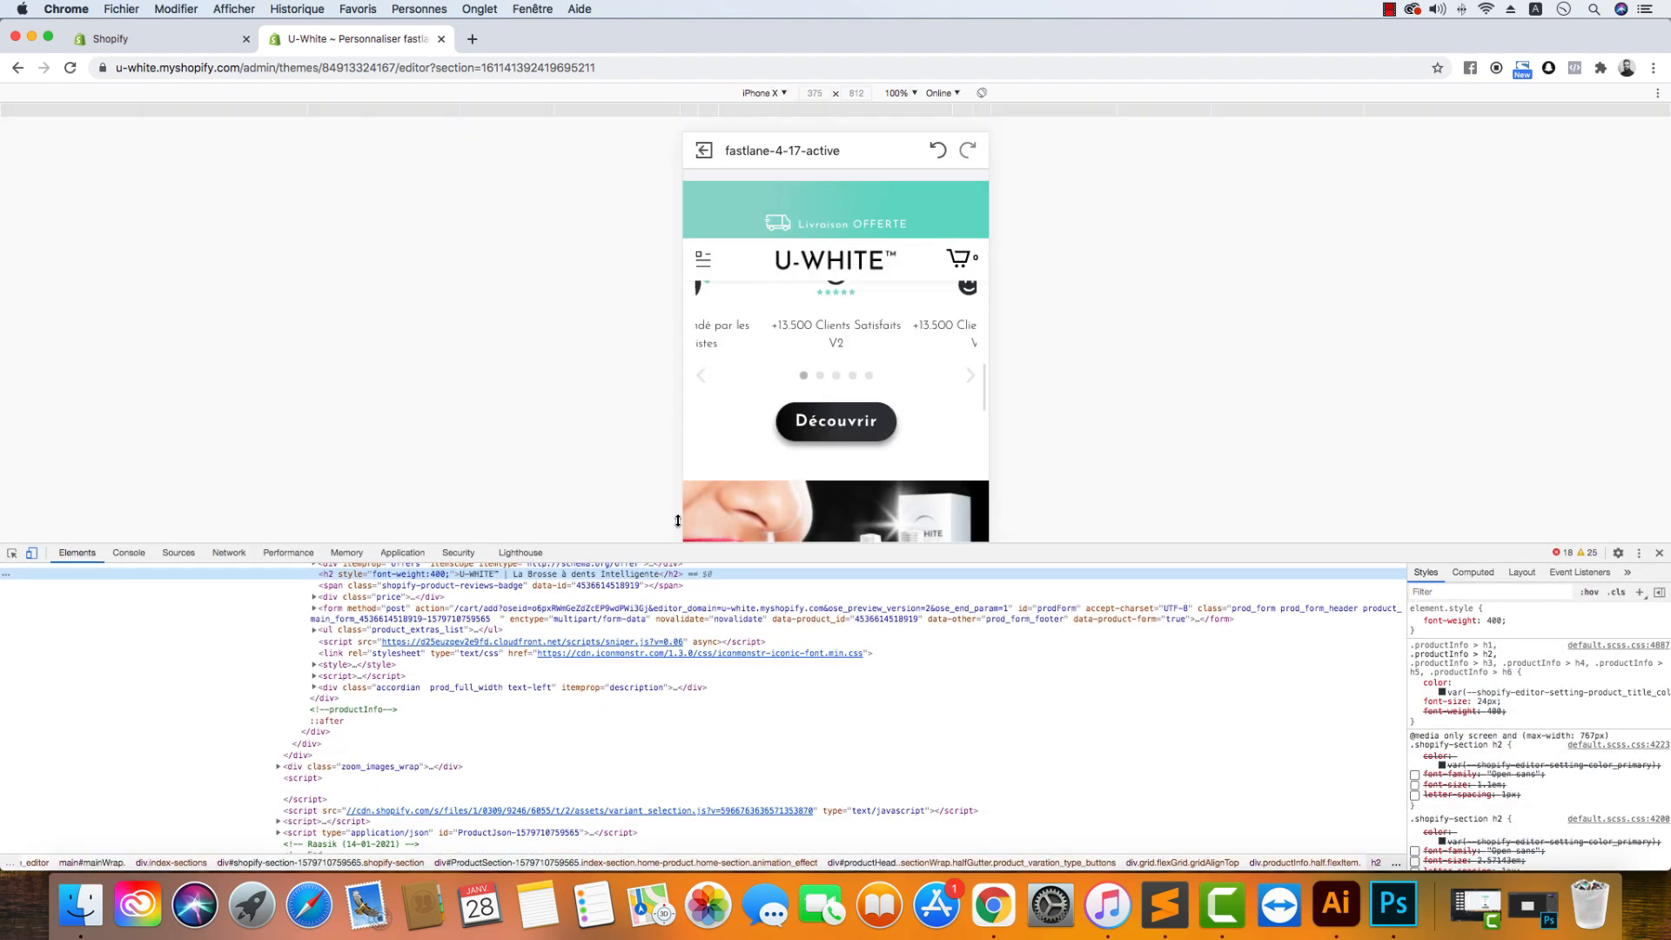
pyautogui.scroll(5, 384, 688)
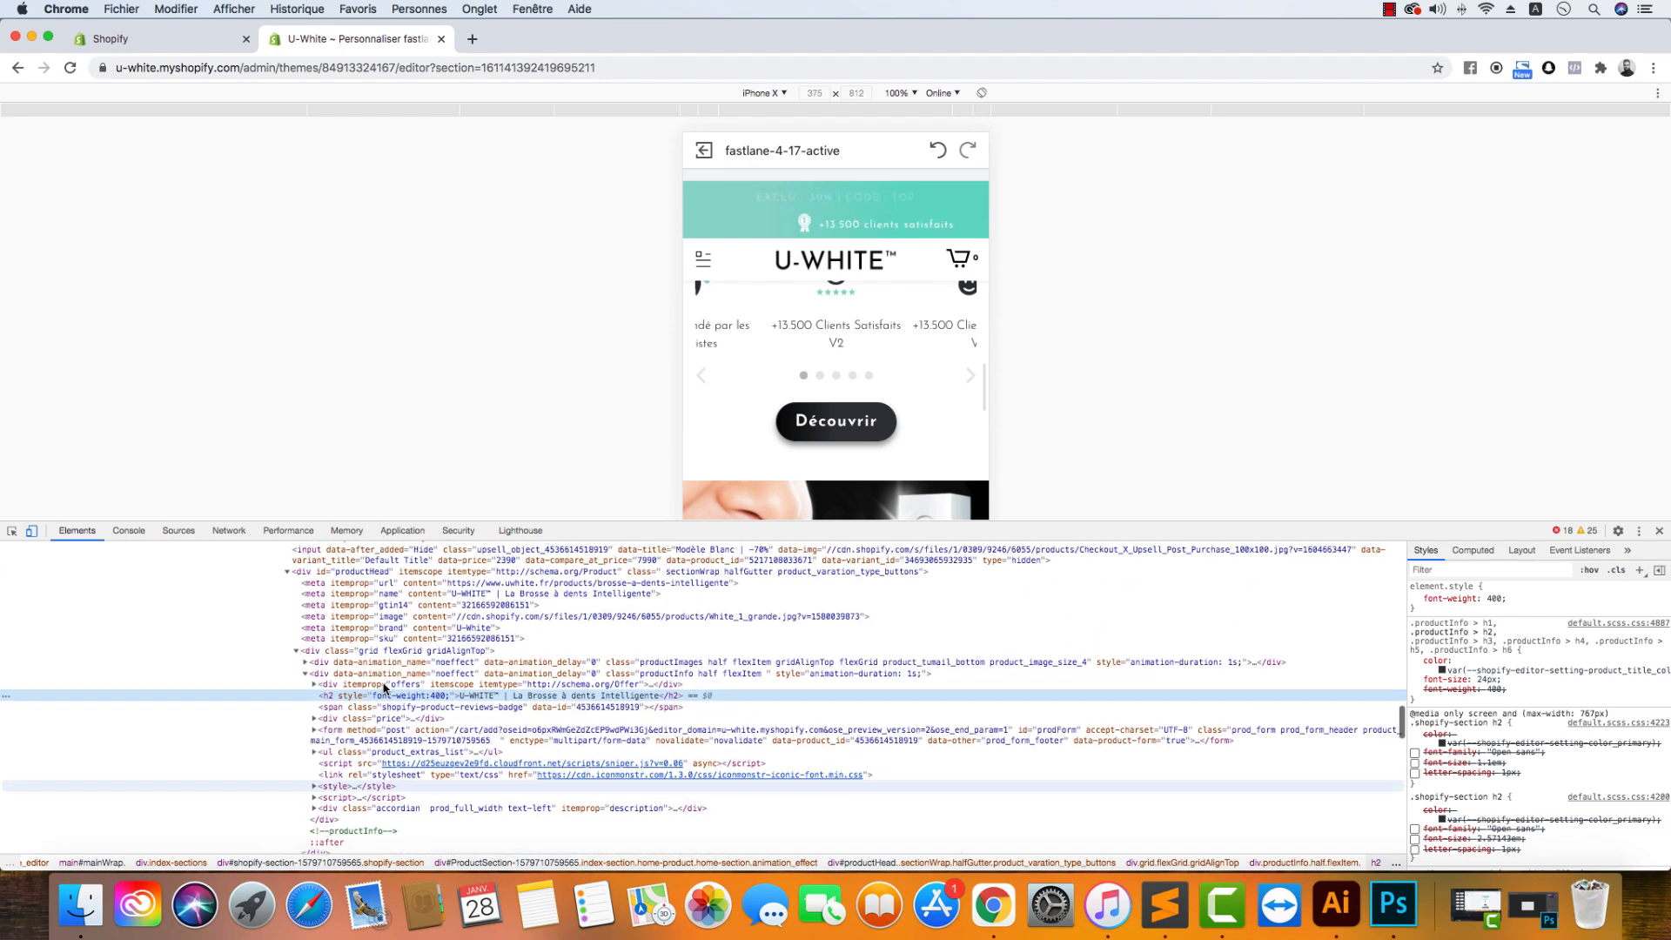
pyautogui.click(383, 588)
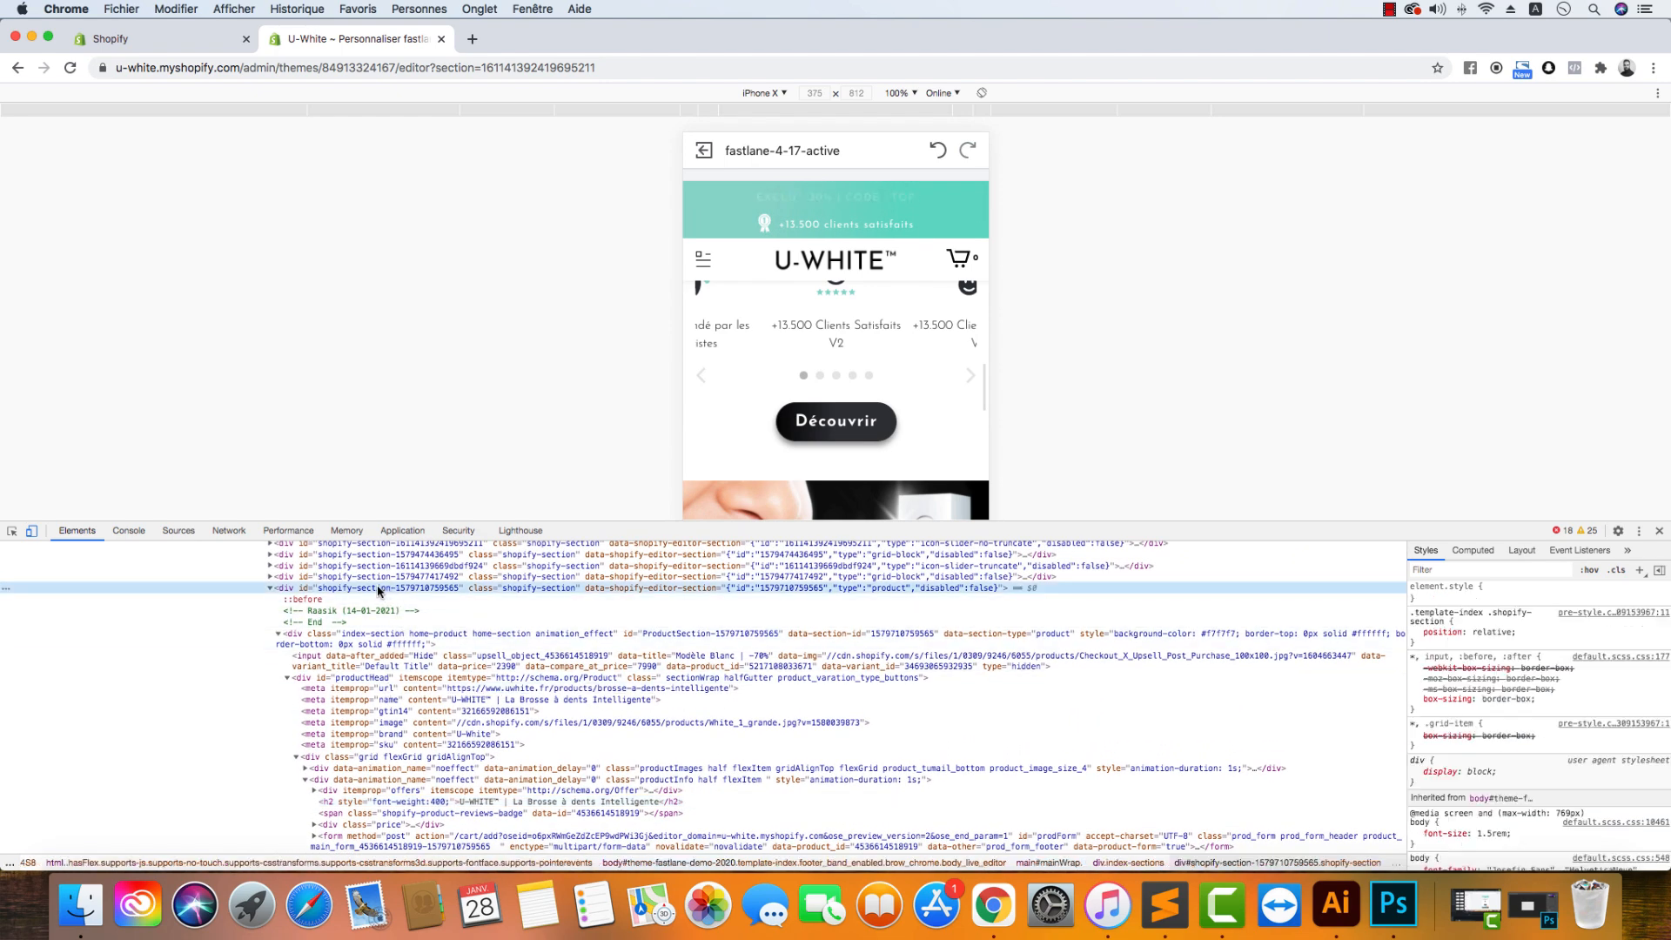
pyautogui.click(766, 93)
pyautogui.click(783, 107)
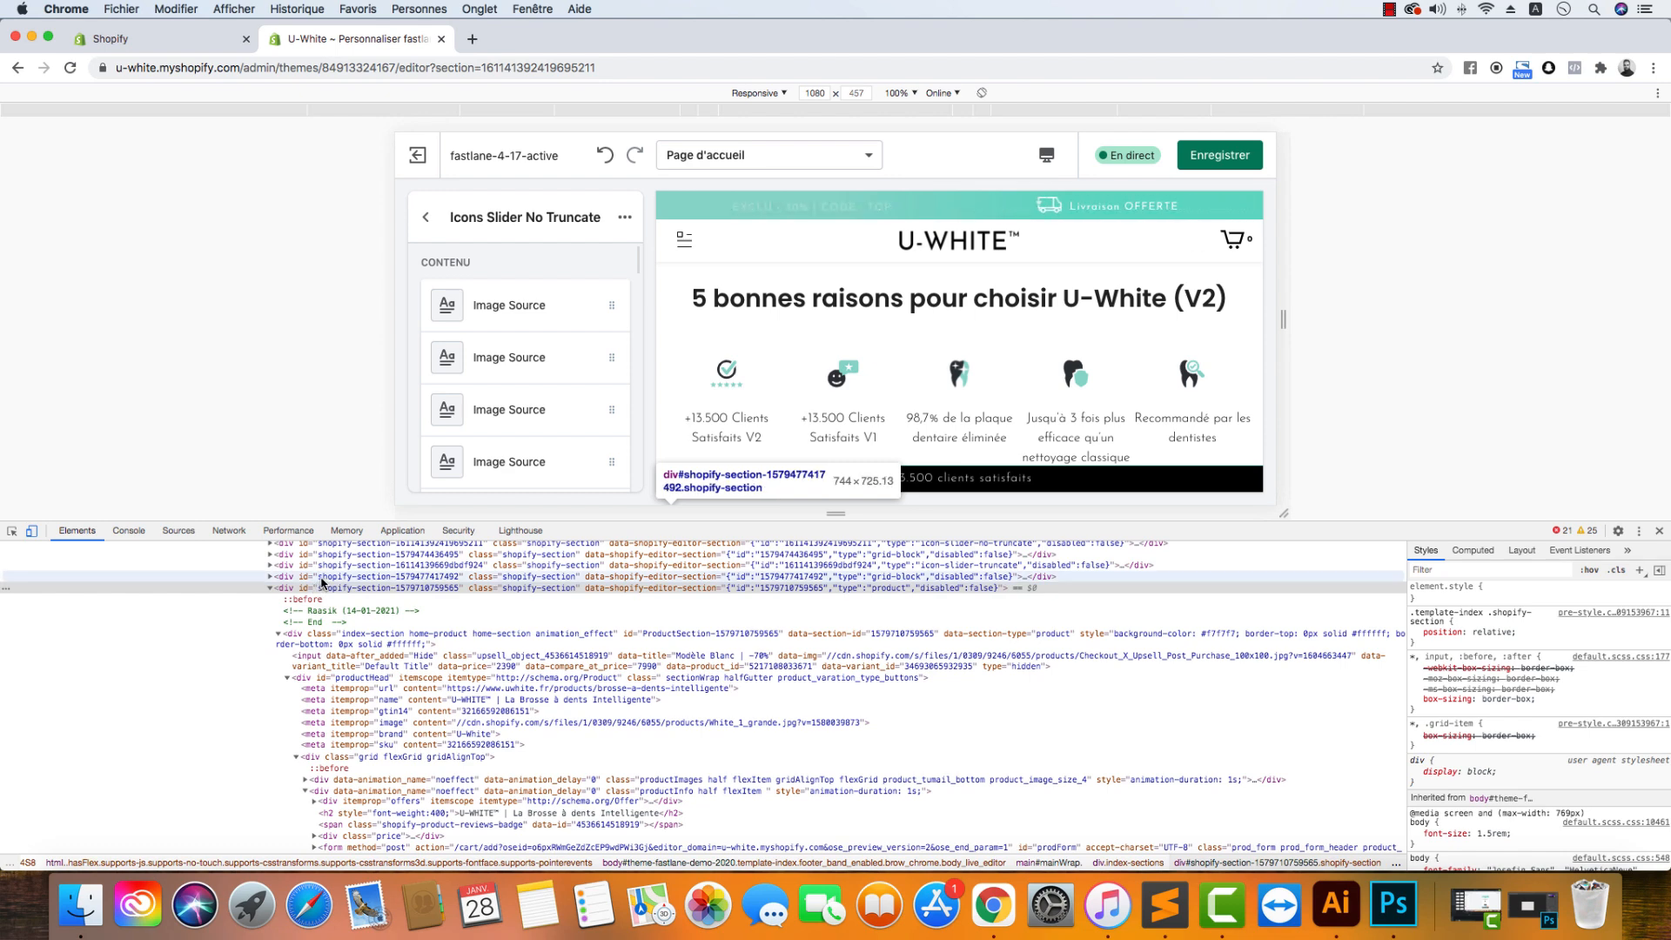
pyautogui.scroll(-5, 736, 440)
pyautogui.scroll(-2, 738, 448)
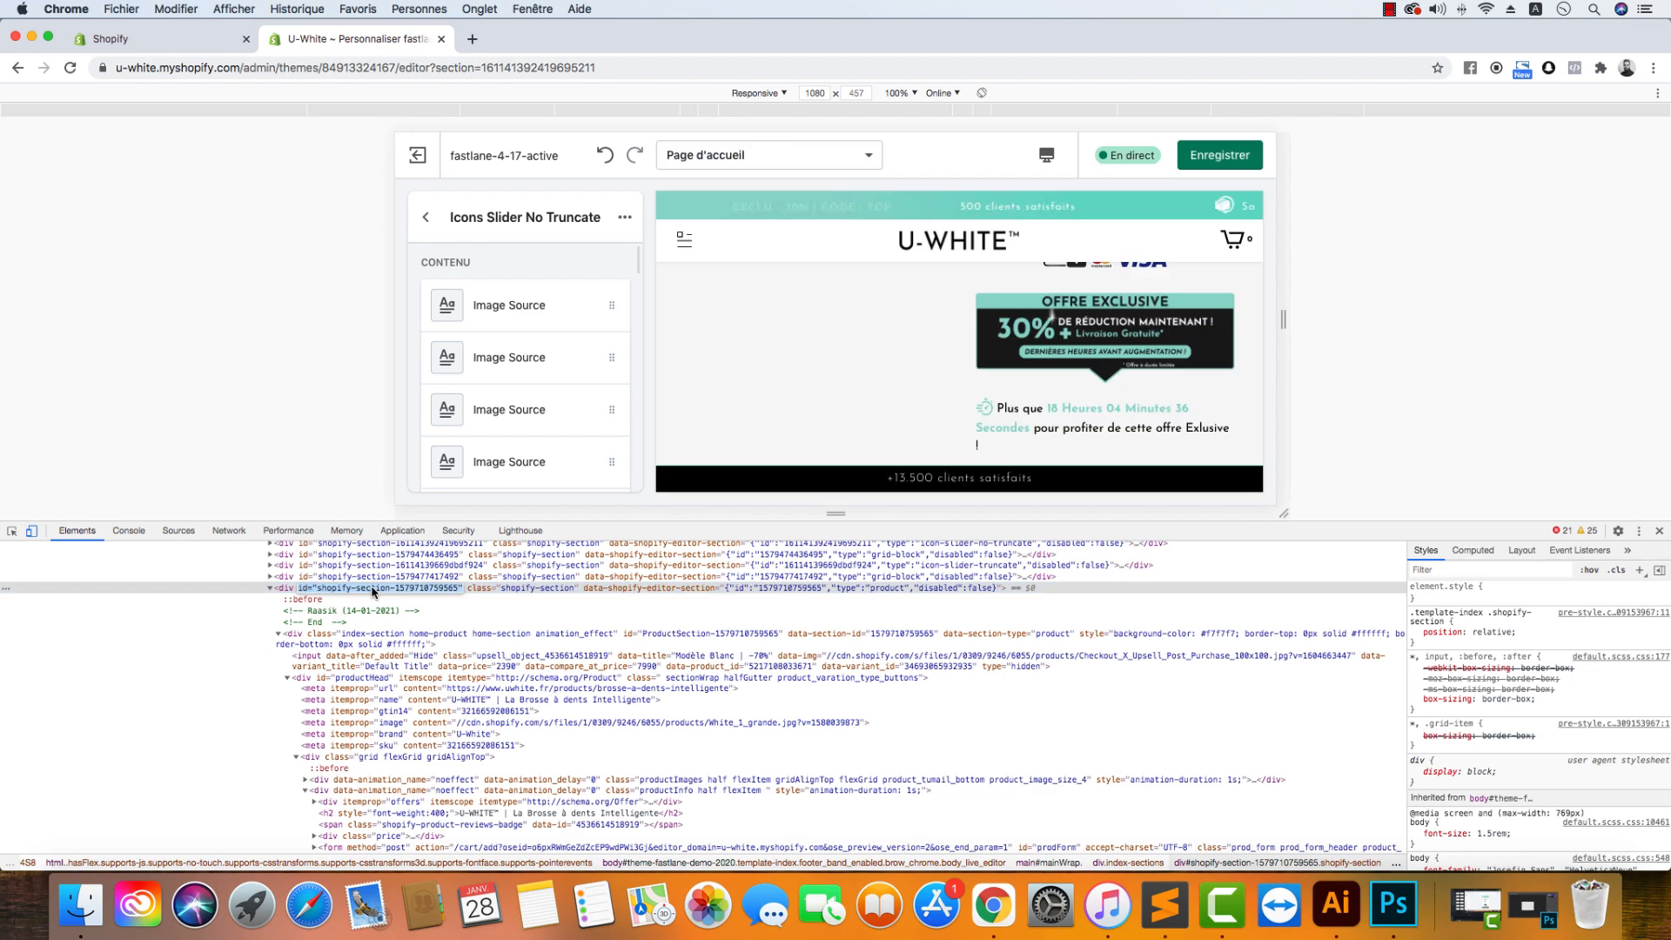
pyautogui.click(345, 589)
pyautogui.moveTo(317, 590); pyautogui.dragTo(459, 592)
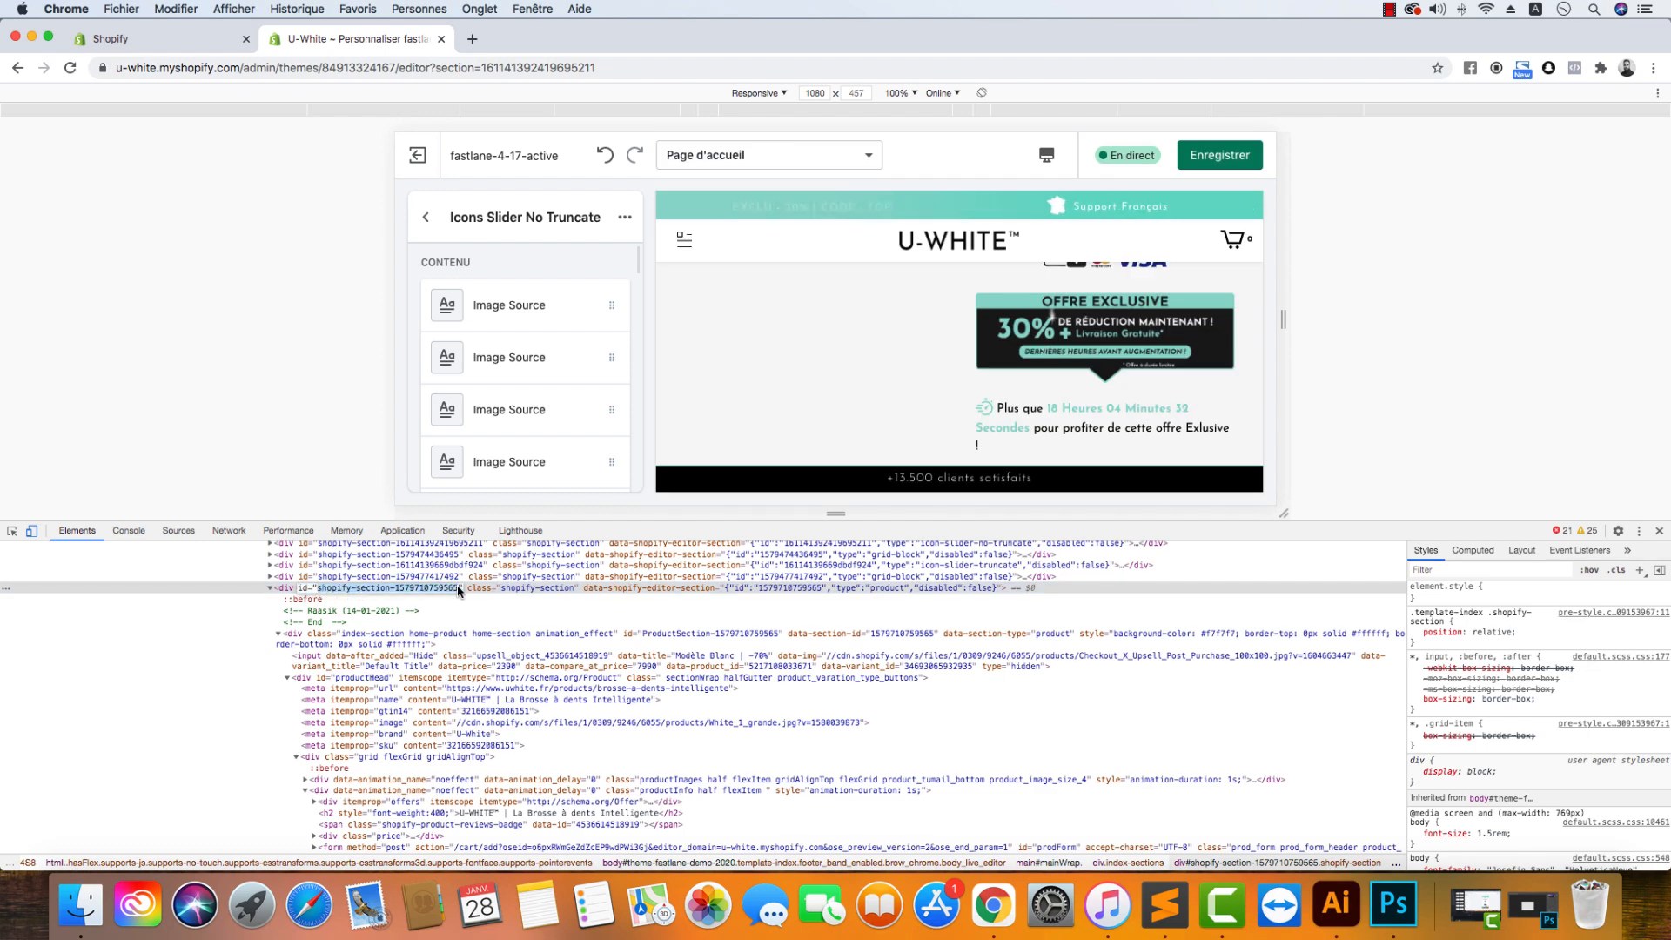
pyautogui.click(1659, 531)
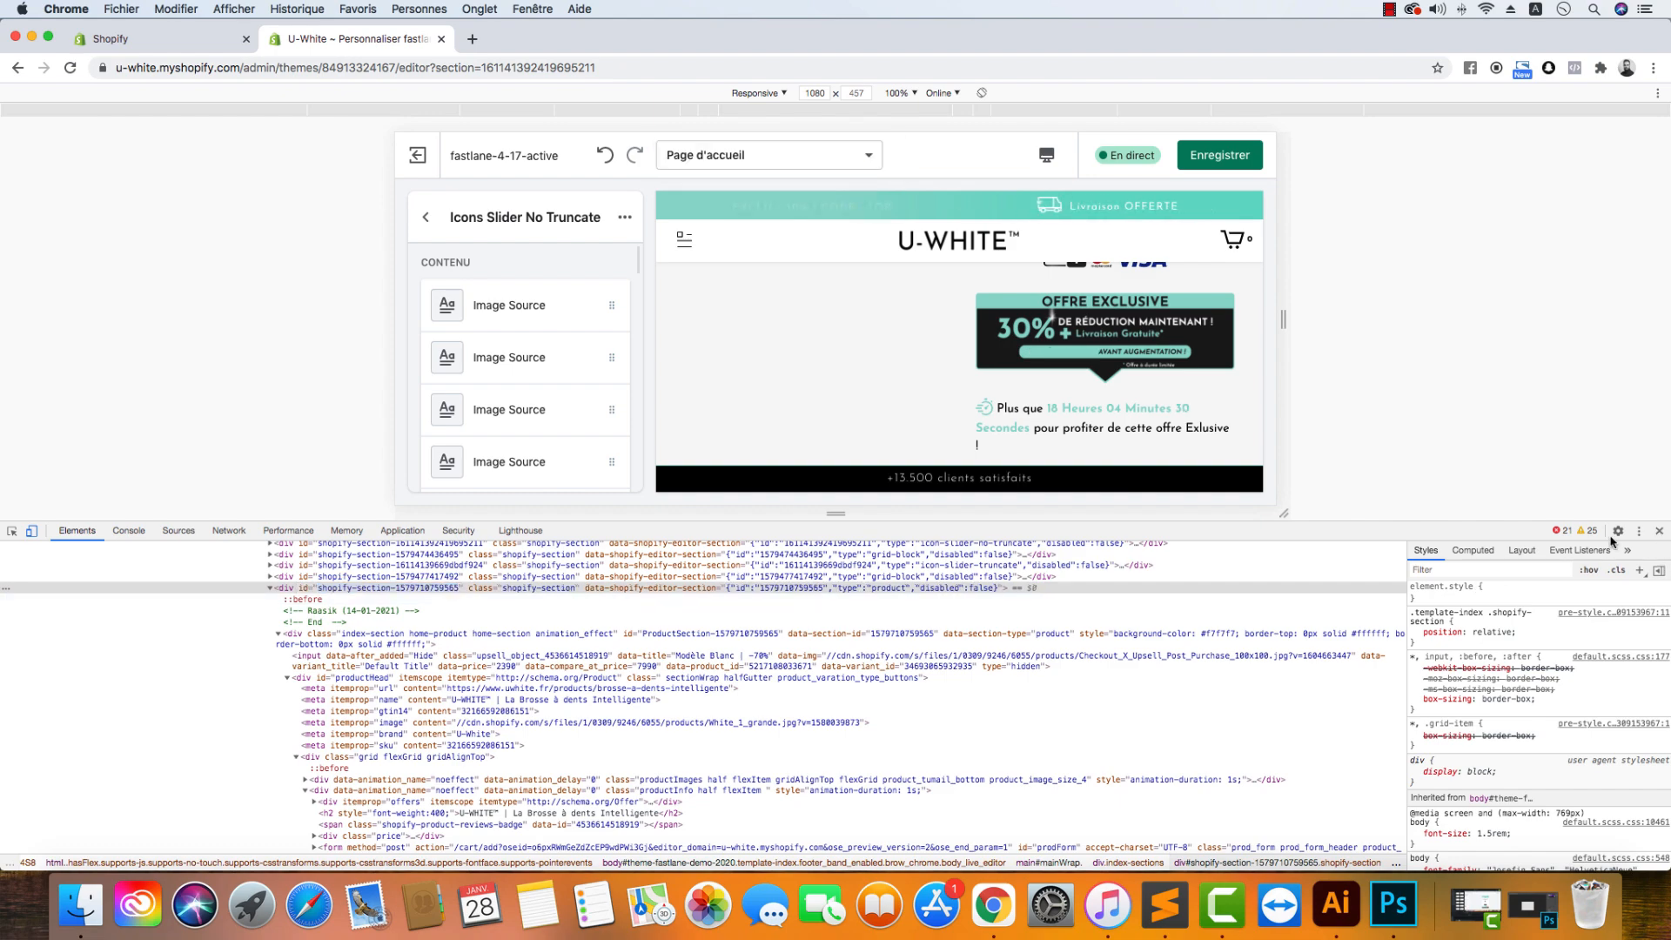
pyautogui.scroll(20, 385, 585)
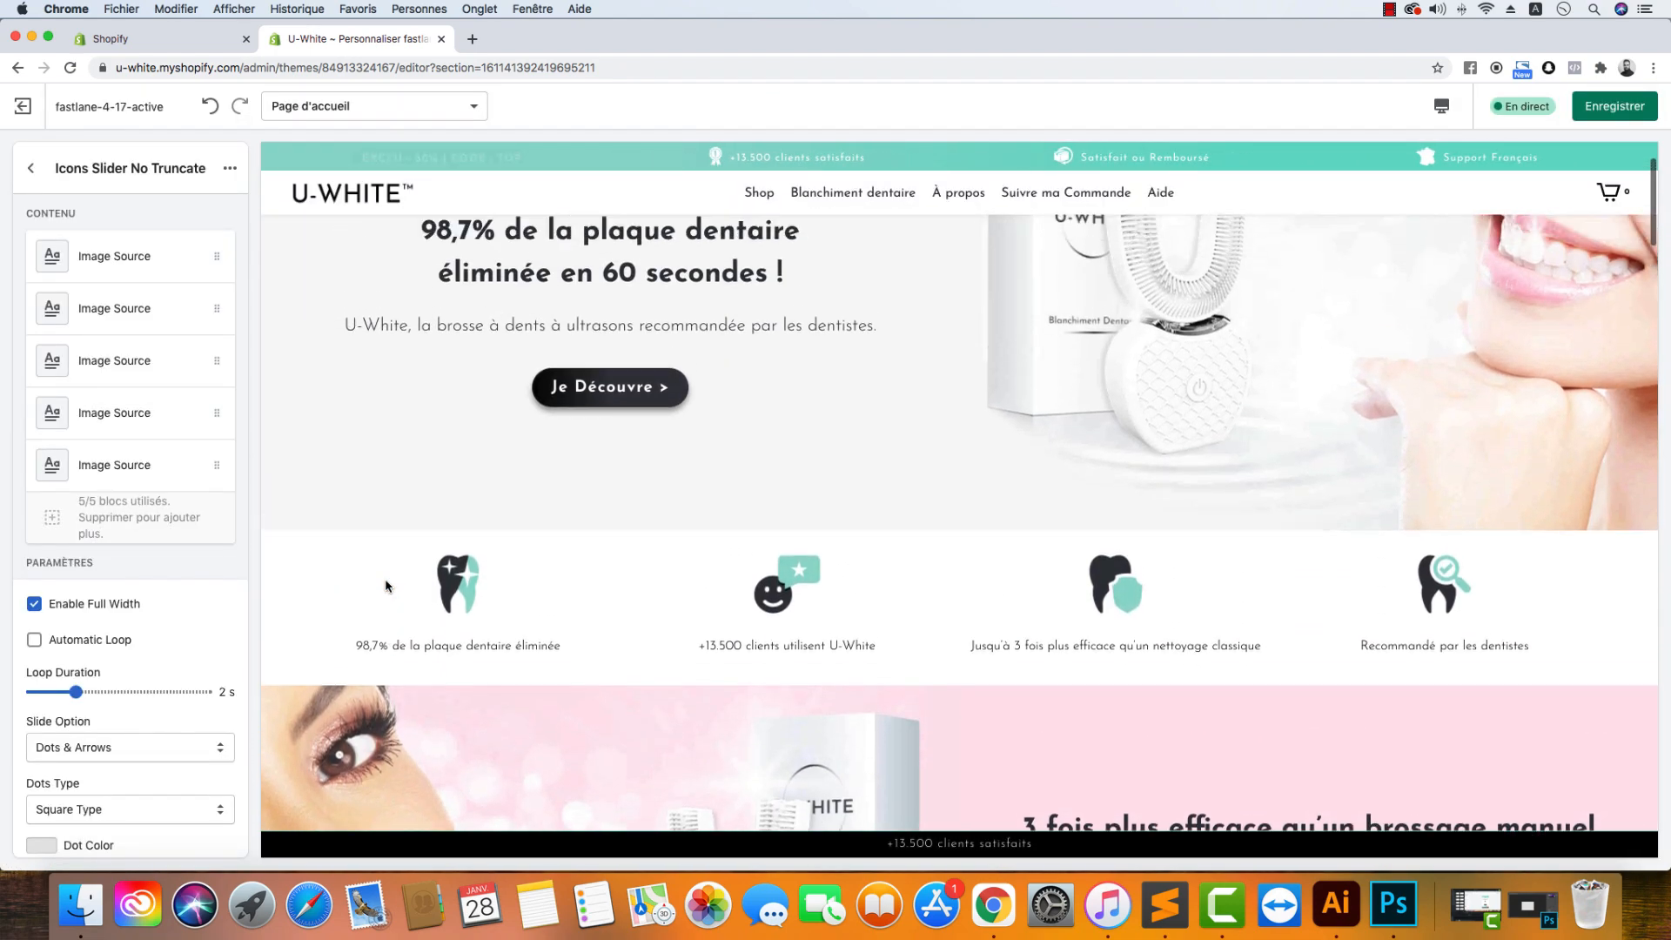
pyautogui.scroll(-10, 388, 586)
pyautogui.scroll(-20, 152, 636)
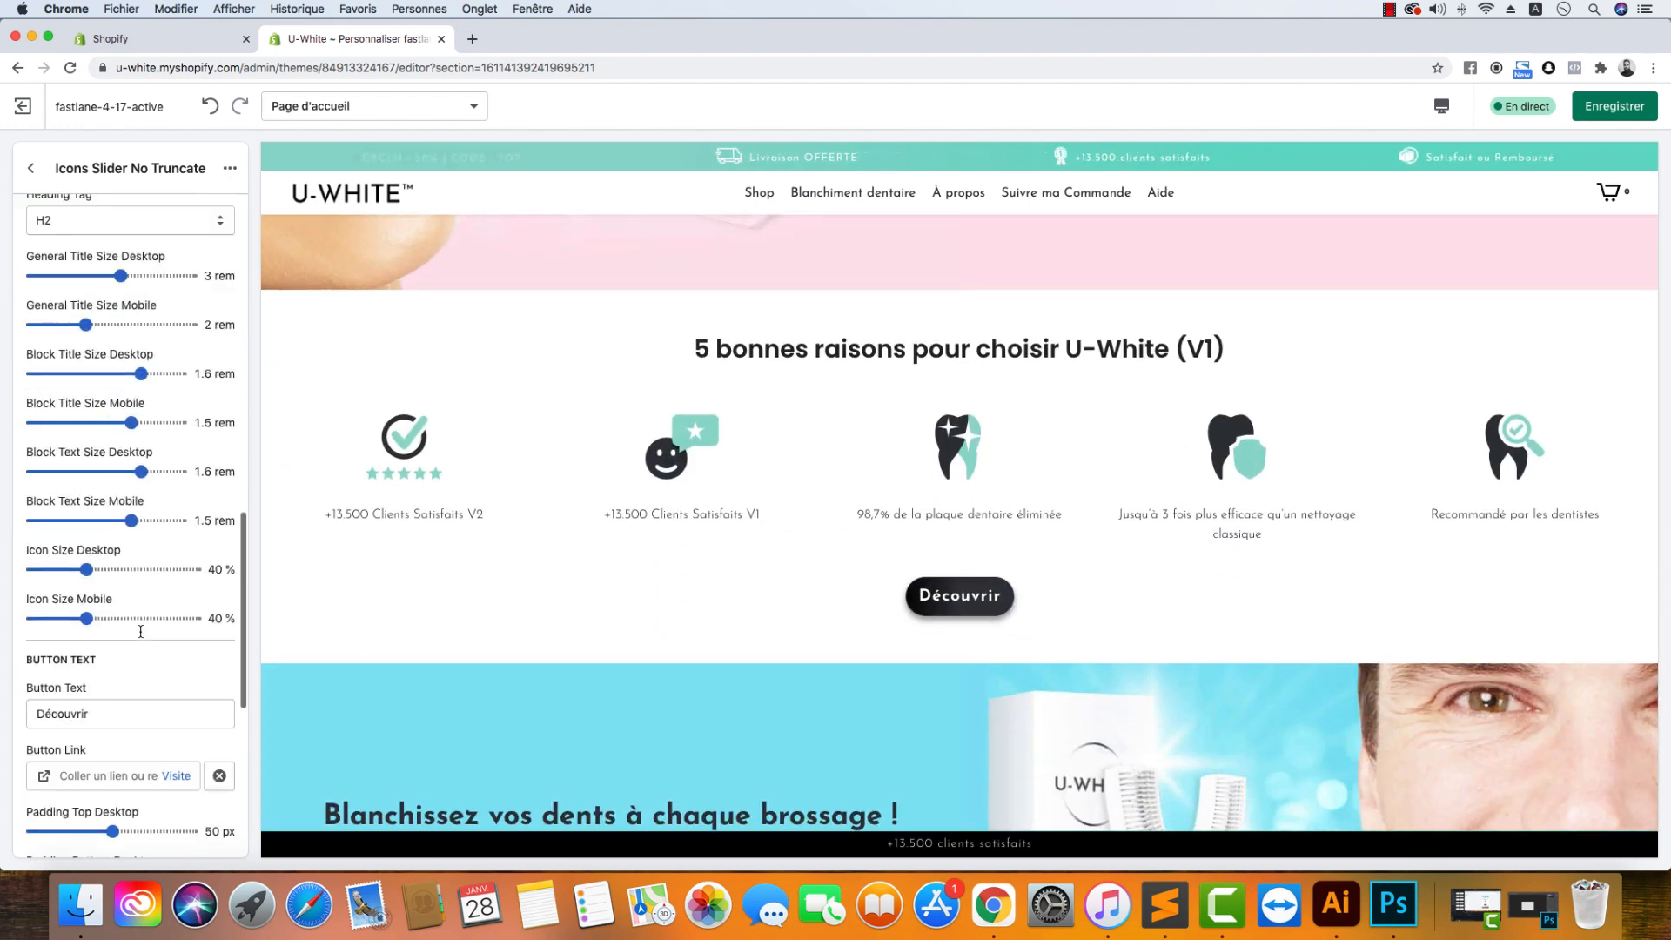
pyautogui.scroll(10, 146, 635)
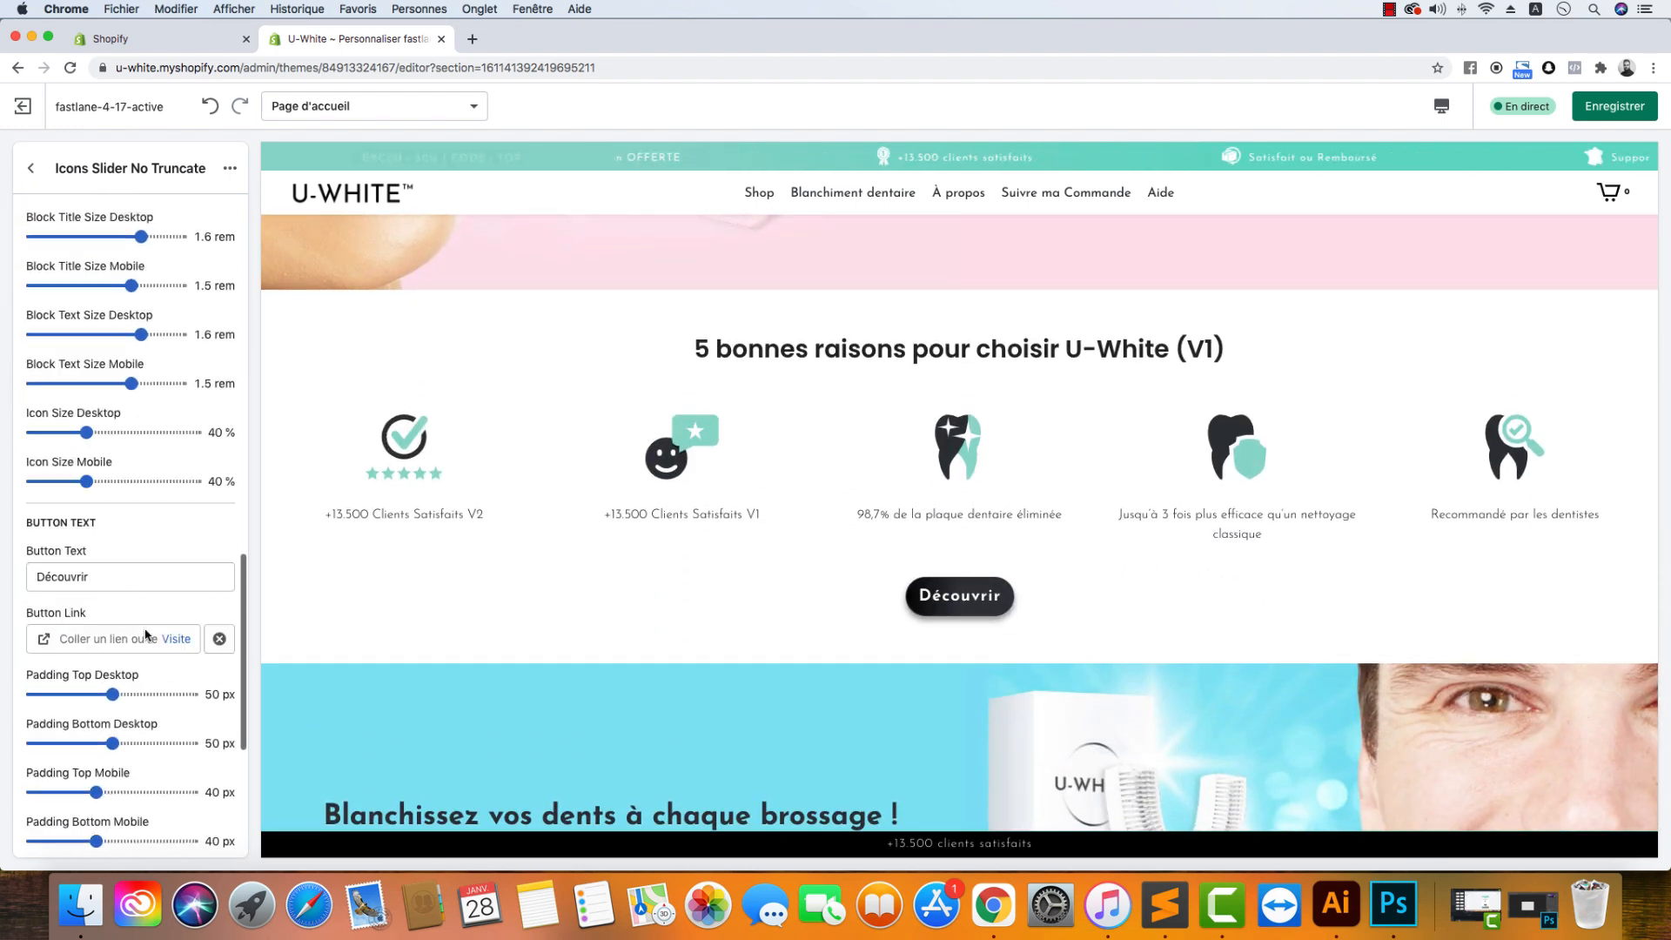
pyautogui.click(114, 681)
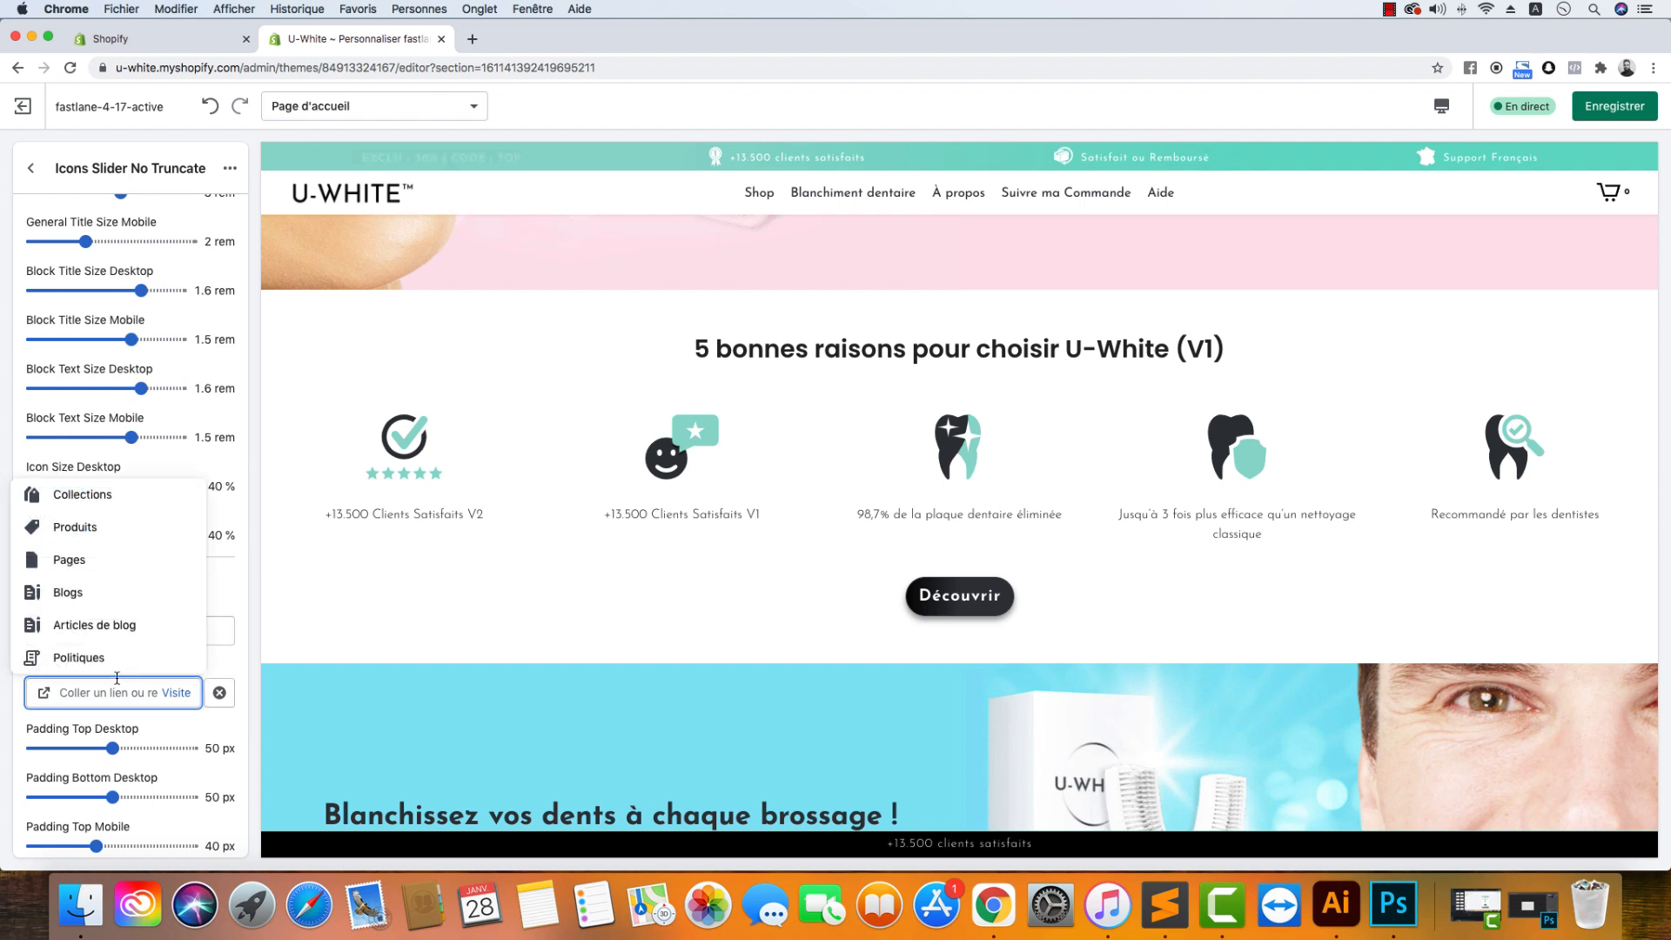
pyautogui.write('#')
pyautogui.press('super+v')
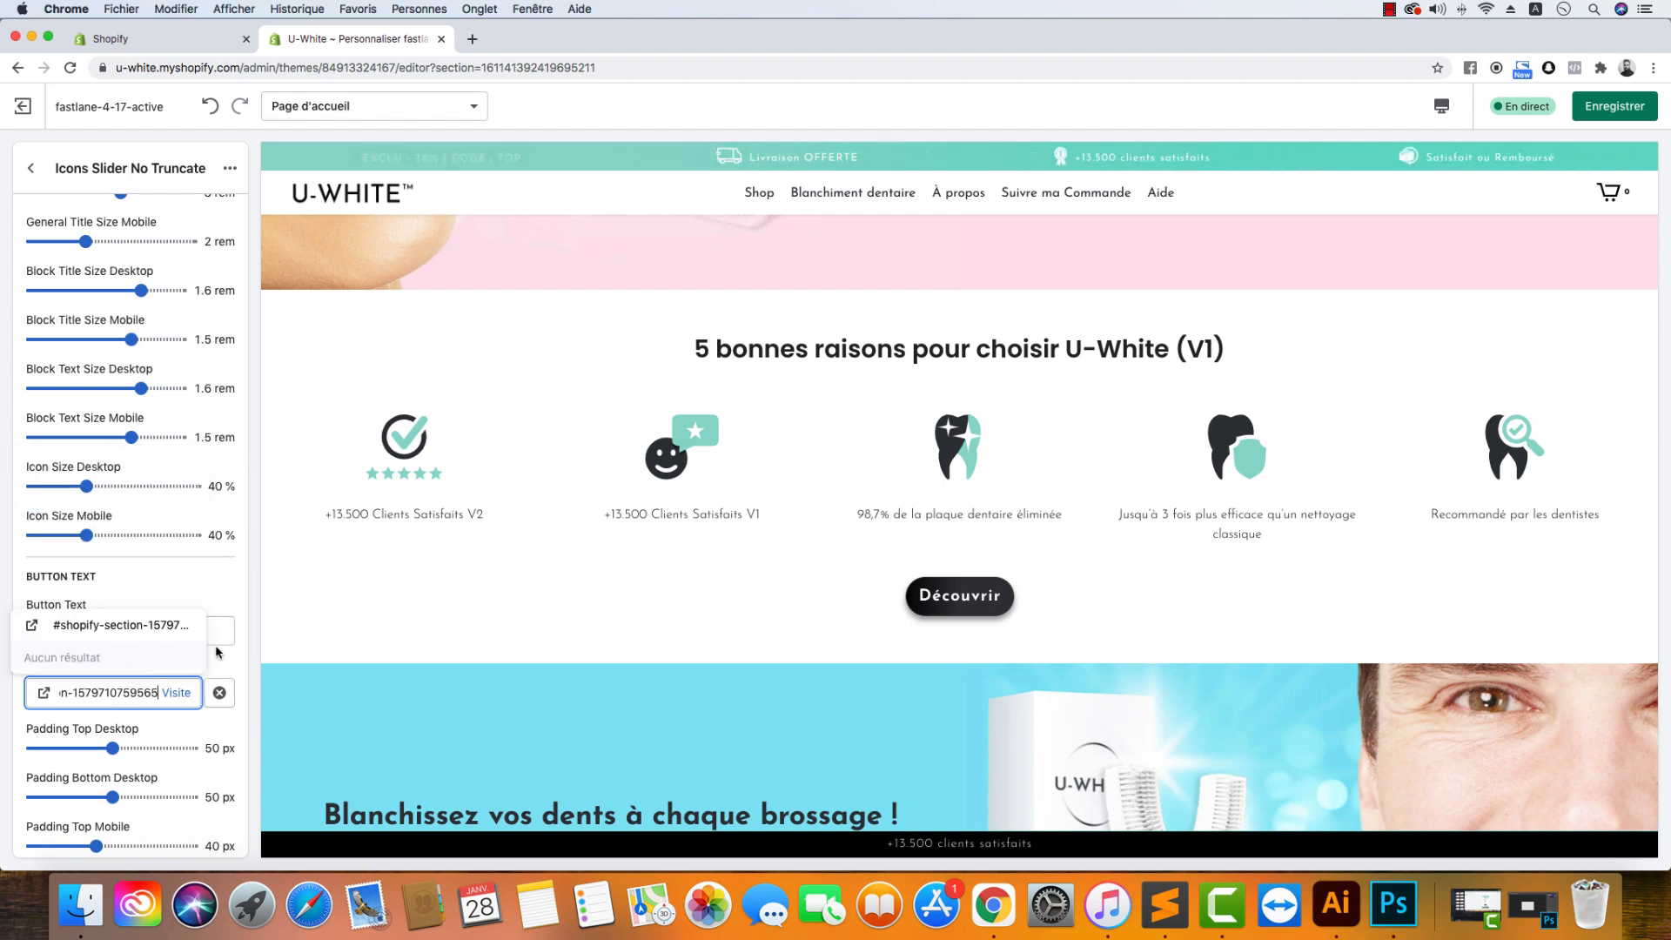
# Step: Test the Découvrir button's link in the preview and review the section's padding, border and animation settings
pyautogui.click(228, 660)
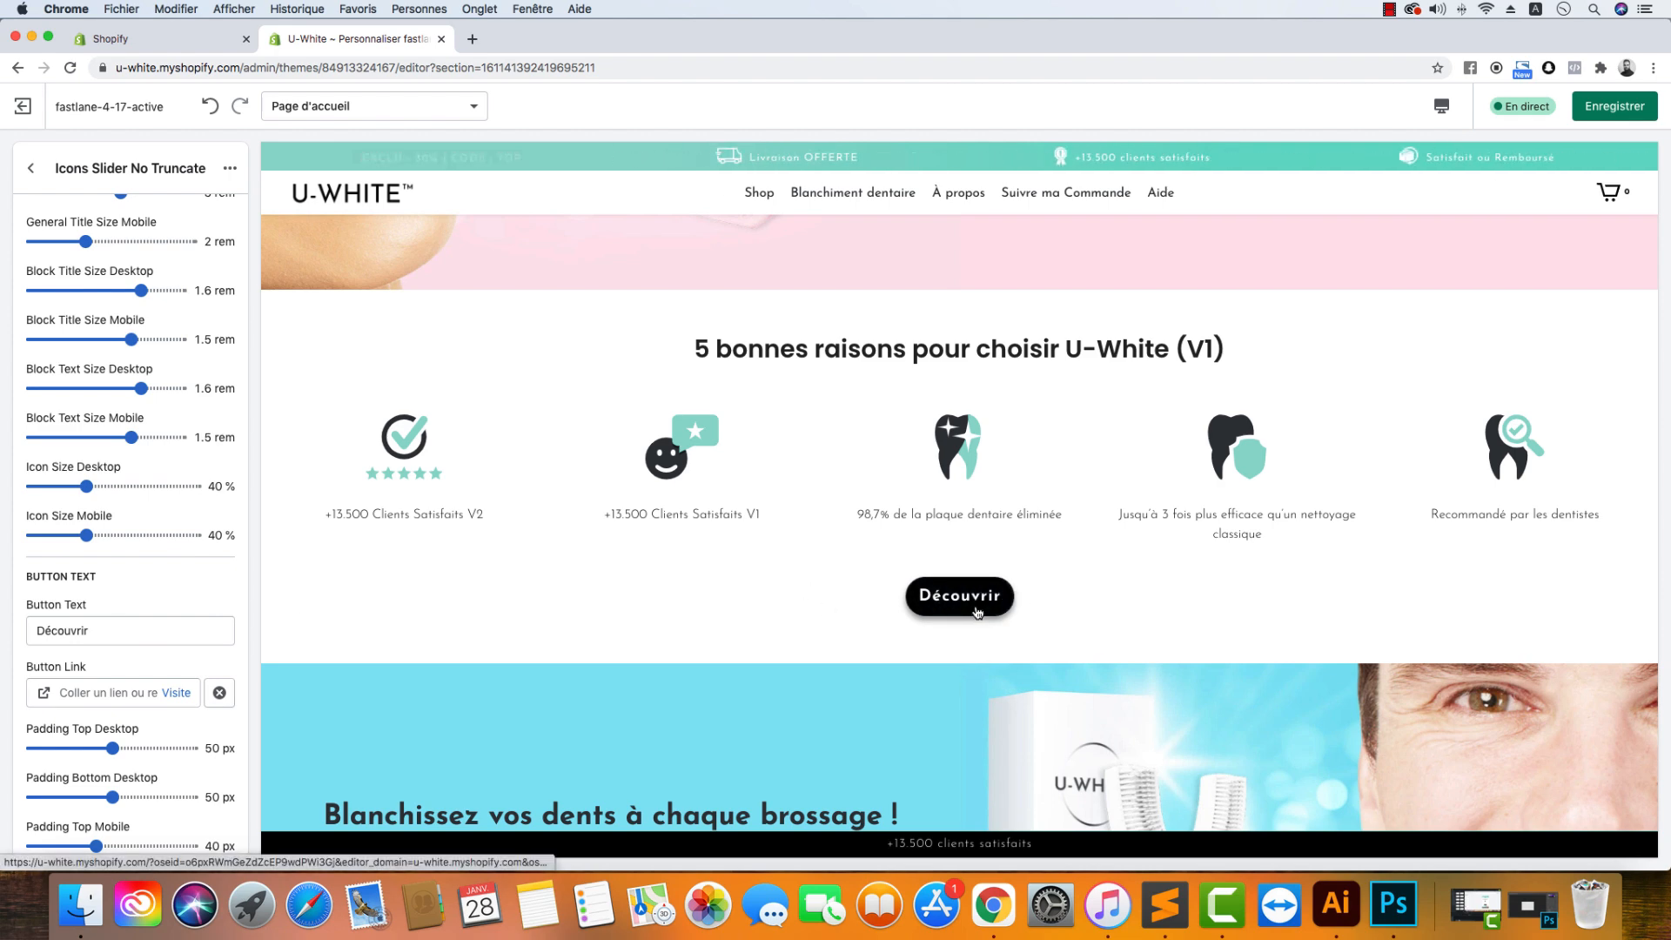
pyautogui.click(977, 609)
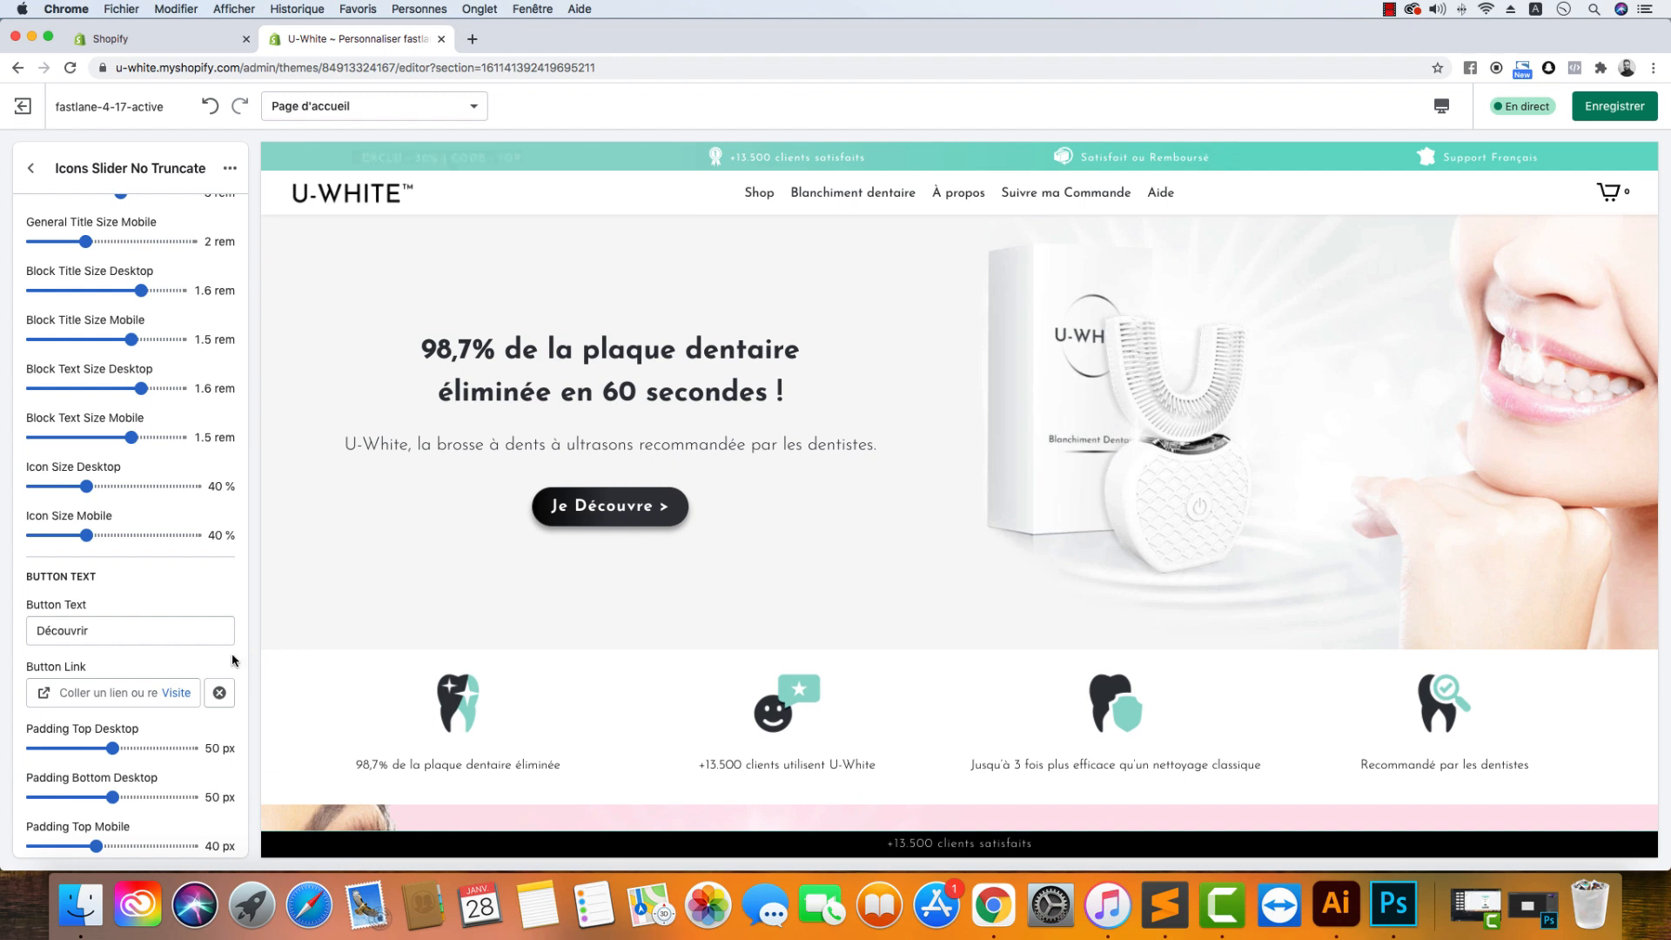
pyautogui.scroll(-2, 170, 736)
pyautogui.scroll(-6, 170, 736)
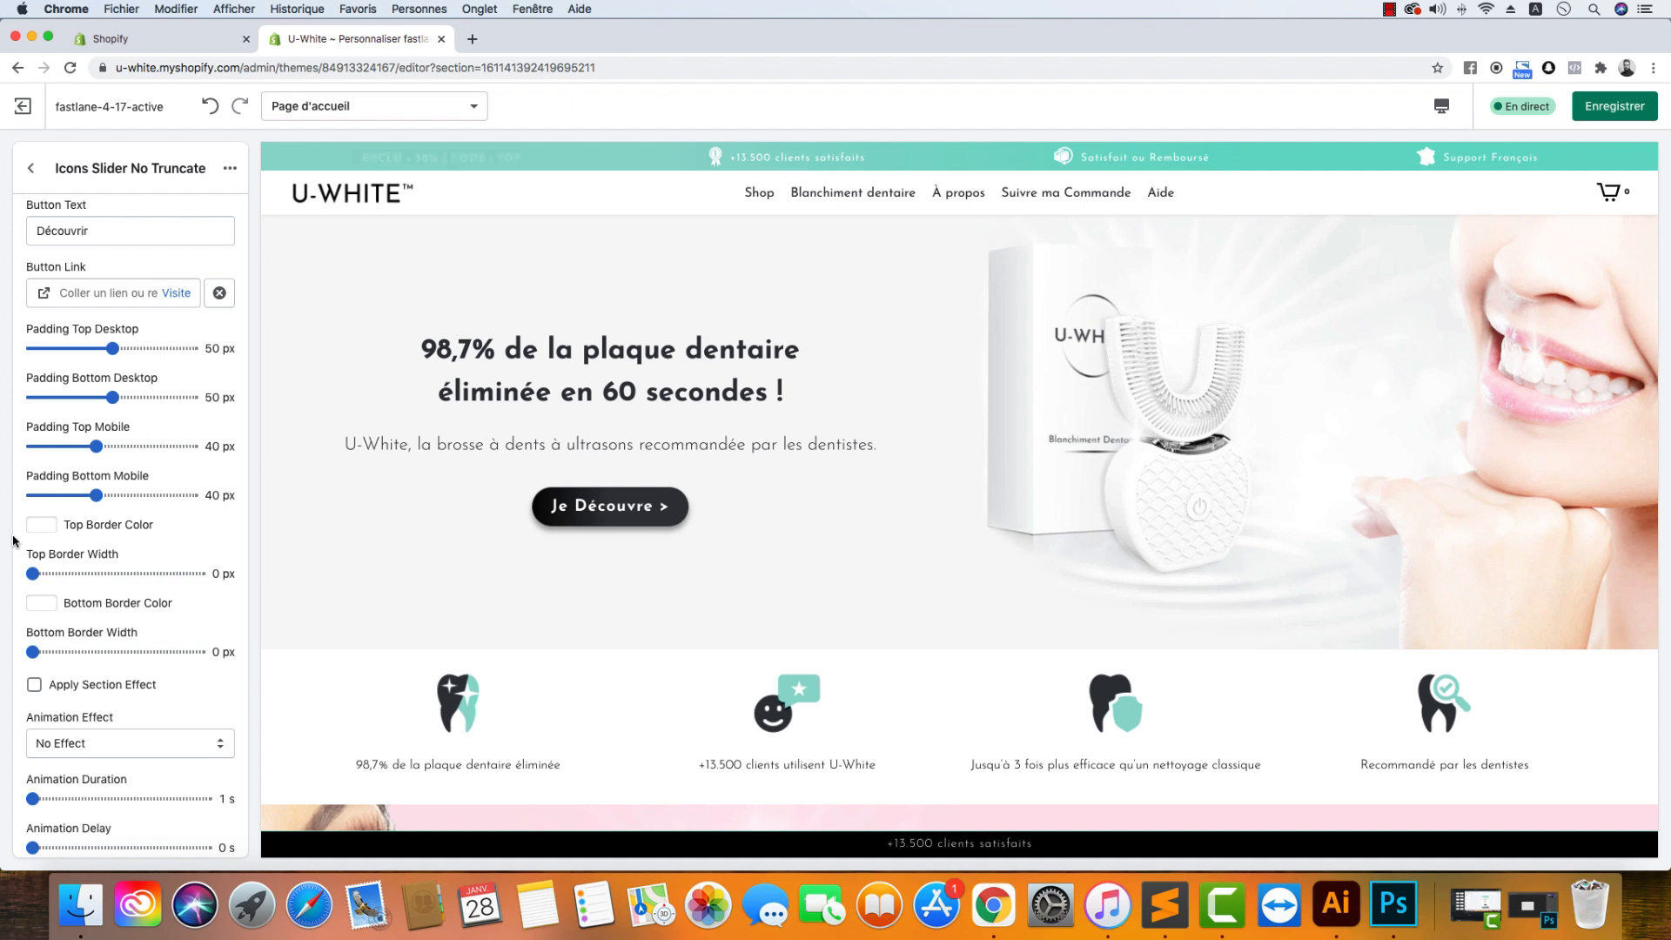
pyautogui.scroll(-1, 153, 573)
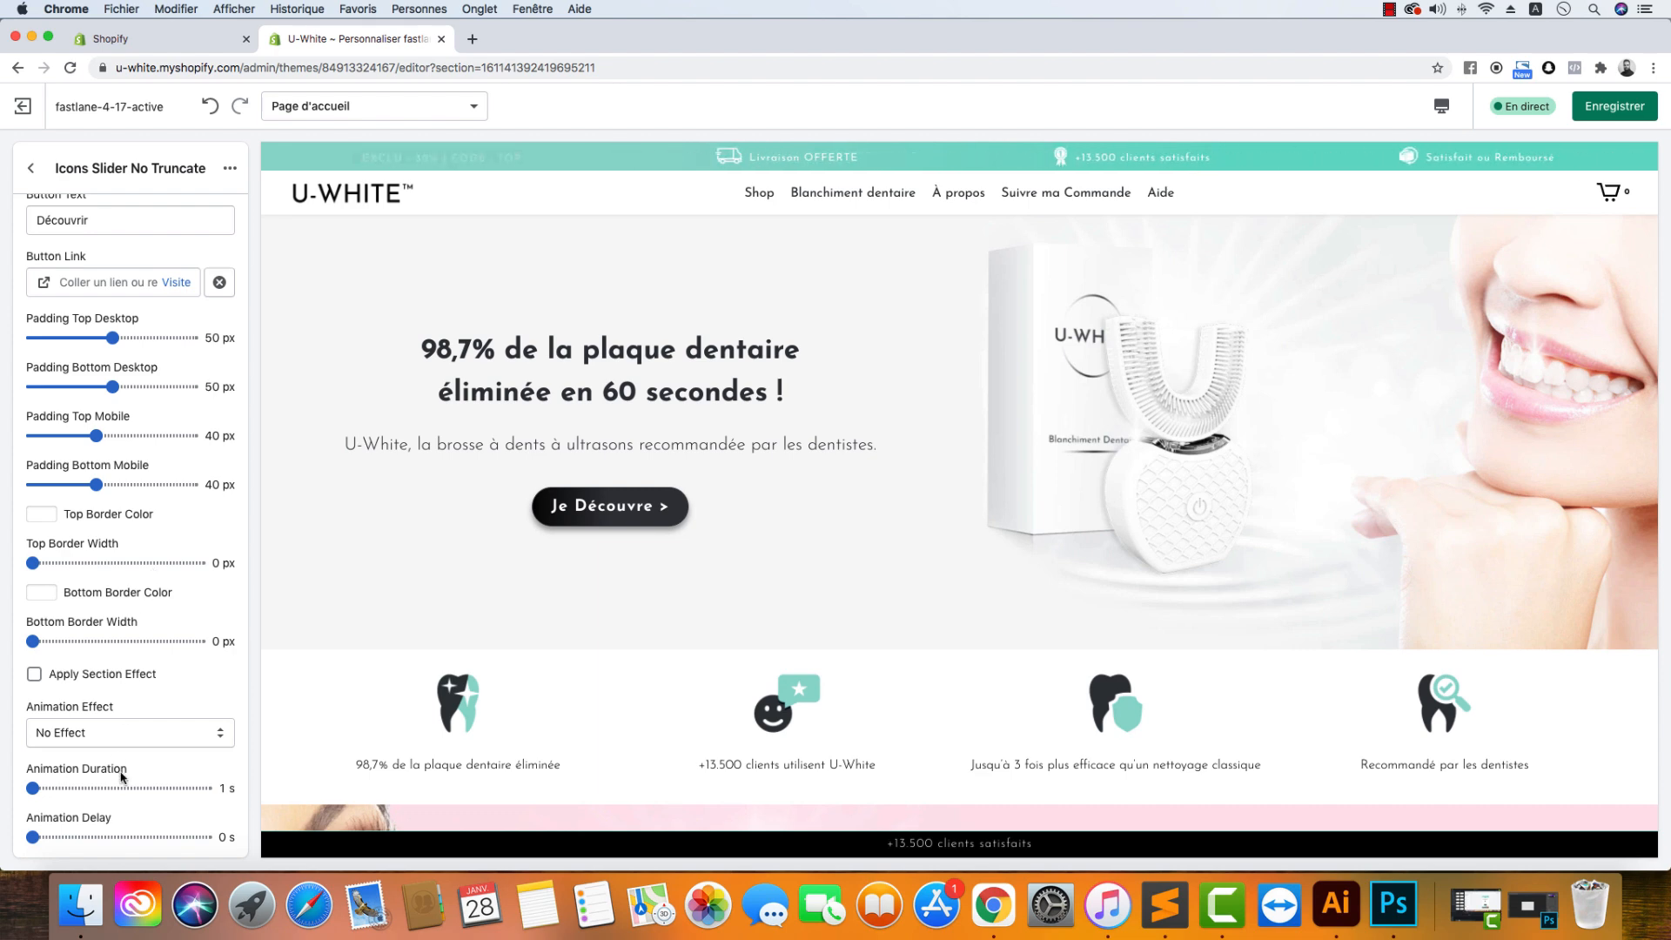
# Step: Return to the icon slider in the preview and switch the preview to the Mobile view
pyautogui.scroll(-10, 466, 718)
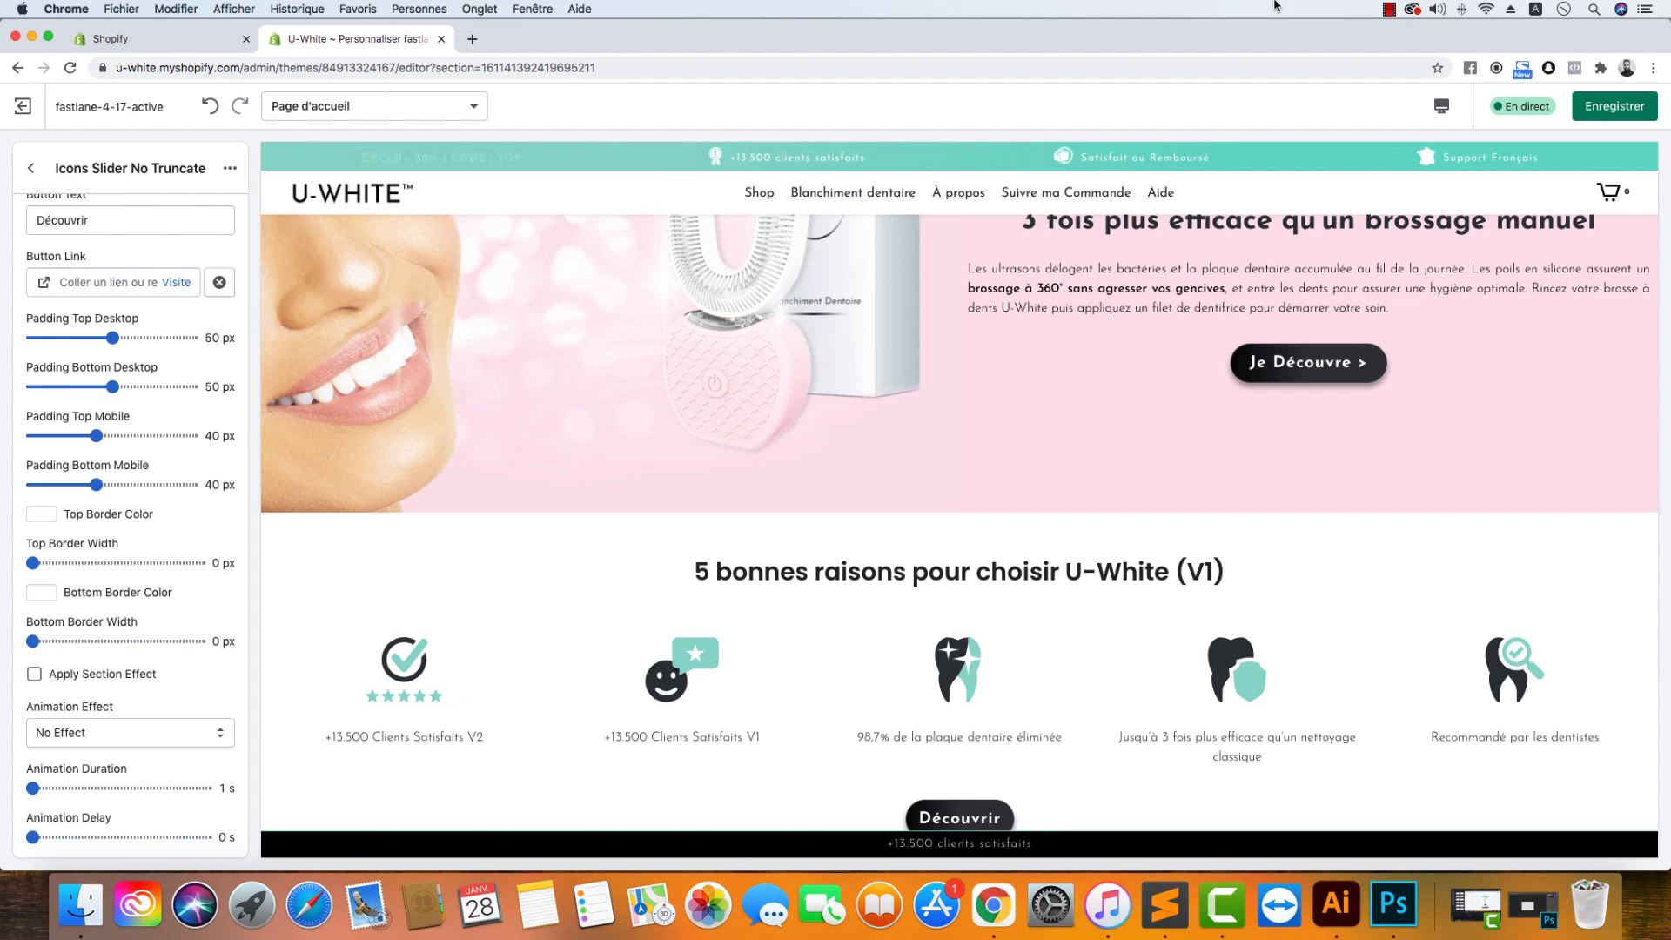
pyautogui.click(1441, 105)
pyautogui.click(1479, 148)
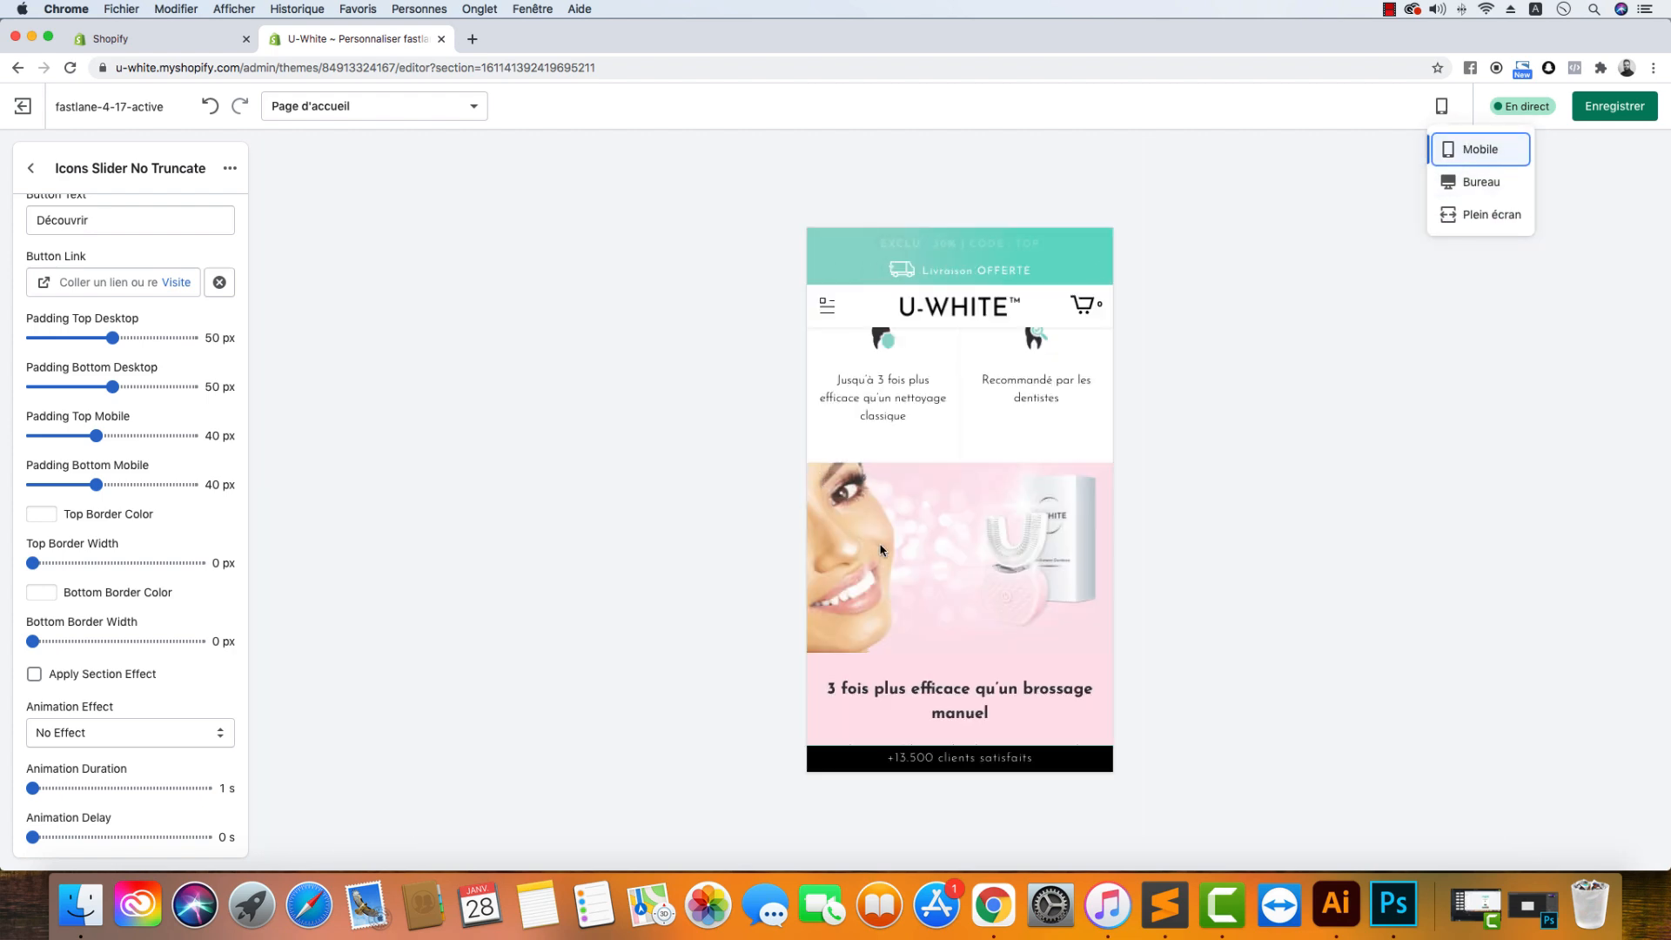